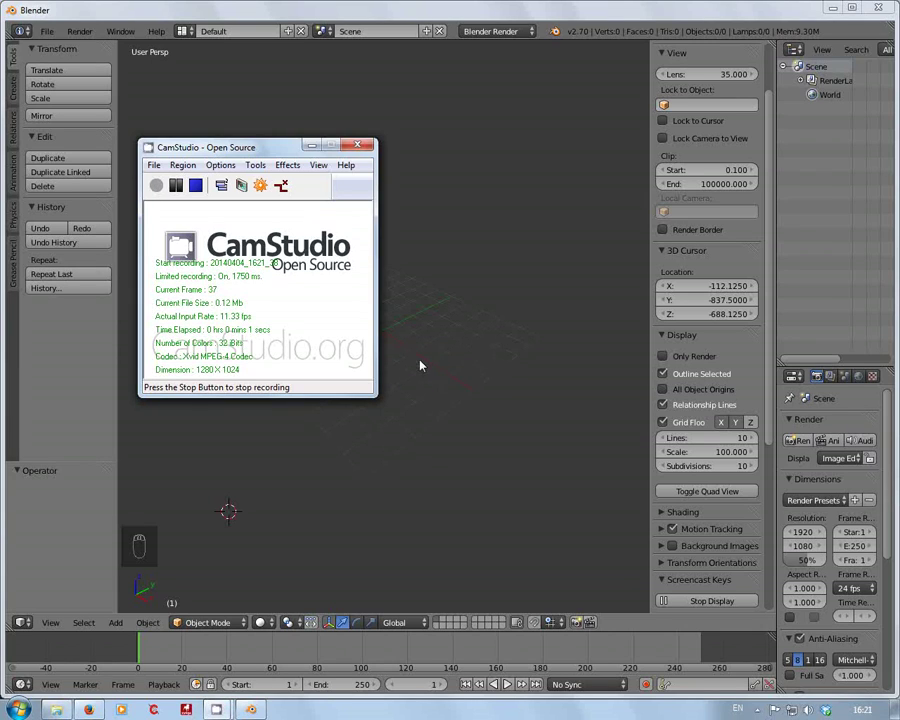
Review the 3D view's lens, clipping, grid and Screencast Keys display settings
{"action": "left_click", "coordinate": [309, 537]}
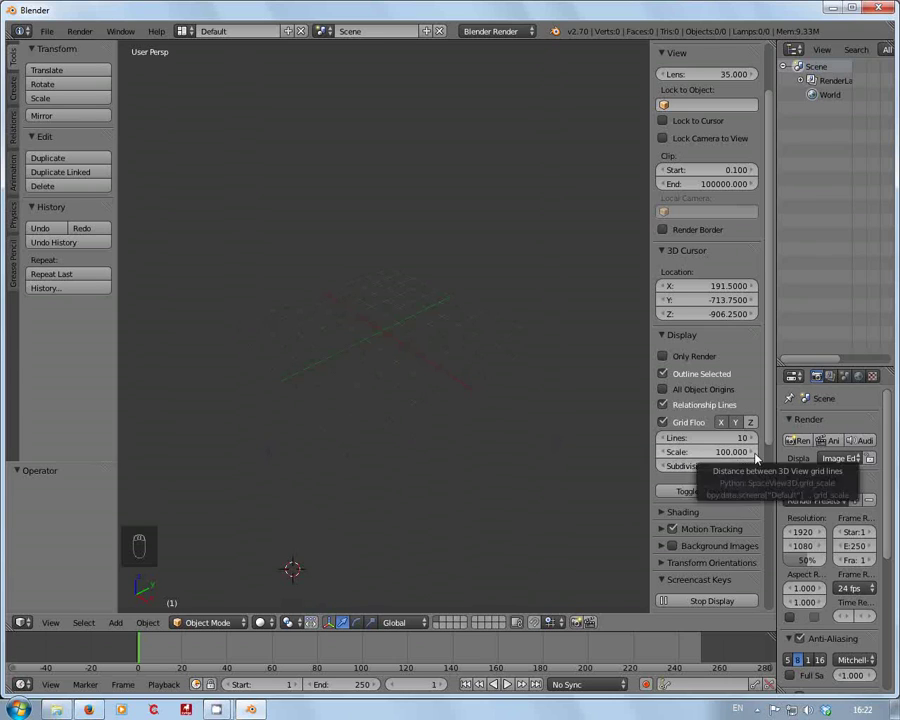
{"action": "left_click_drag", "start_coordinate": [768, 396], "coordinate": [768, 556]}
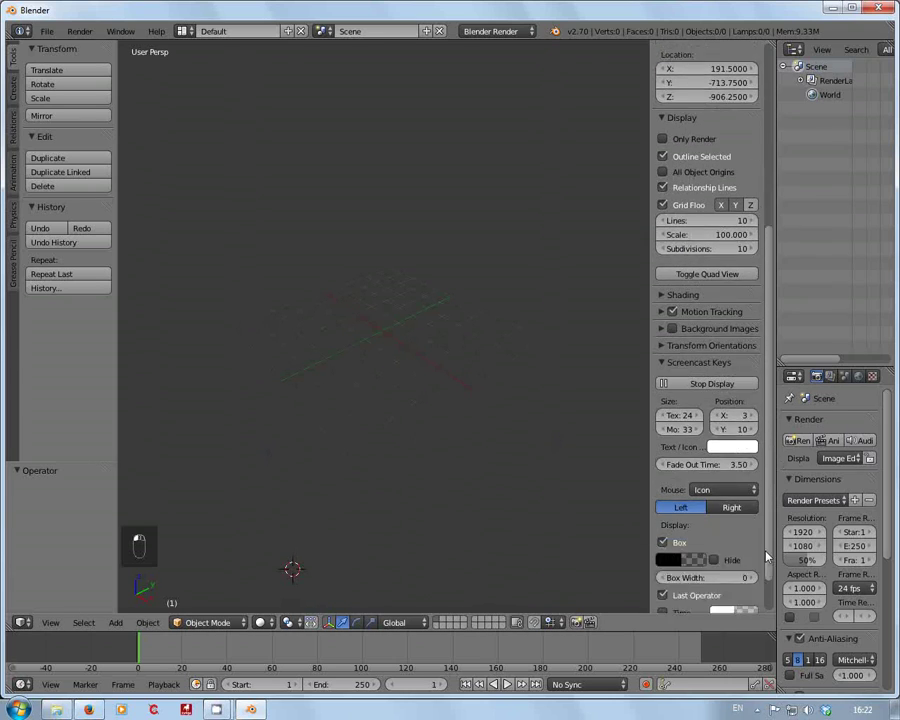
{"action": "scroll", "coordinate": [770, 575], "scroll_direction": "down", "scroll_amount": 2}
{"action": "scroll", "coordinate": [780, 583], "scroll_direction": "up", "scroll_amount": 7}
{"action": "scroll", "coordinate": [790, 588], "scroll_direction": "down", "scroll_amount": 6}
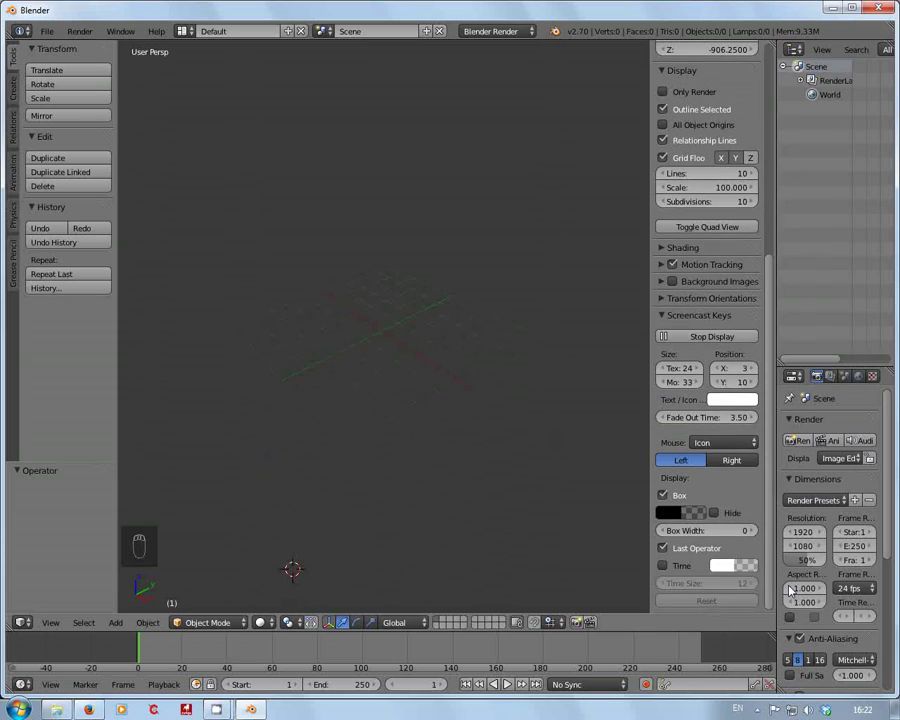
{"action": "scroll", "coordinate": [720, 500], "scroll_direction": "up", "scroll_amount": 8}
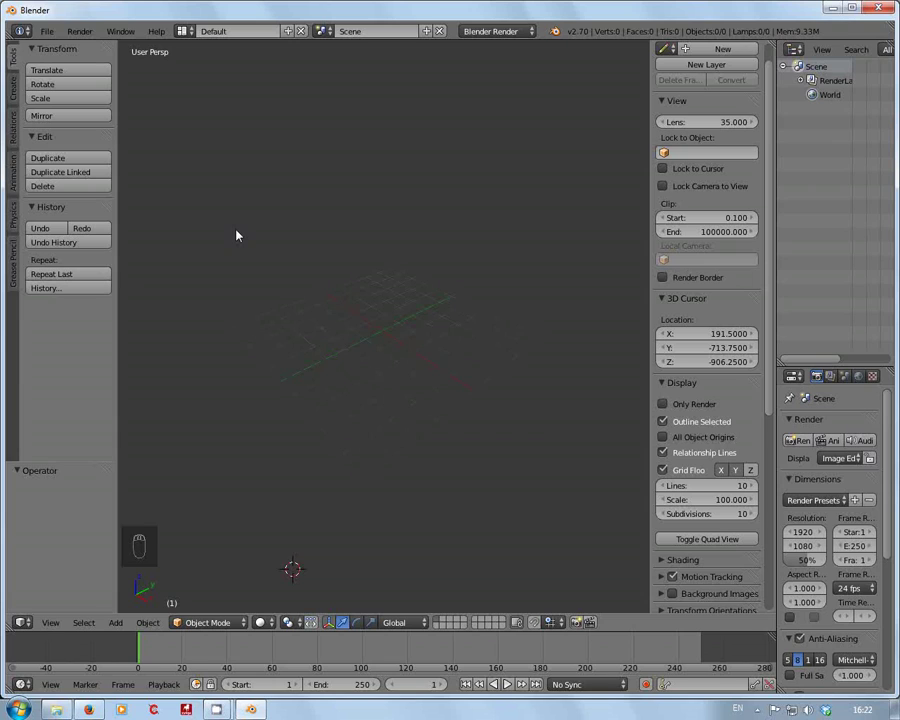
Look through the object types available to add, including the Armature options, without adding anything
{"action": "key", "text": "ctrl+a"}
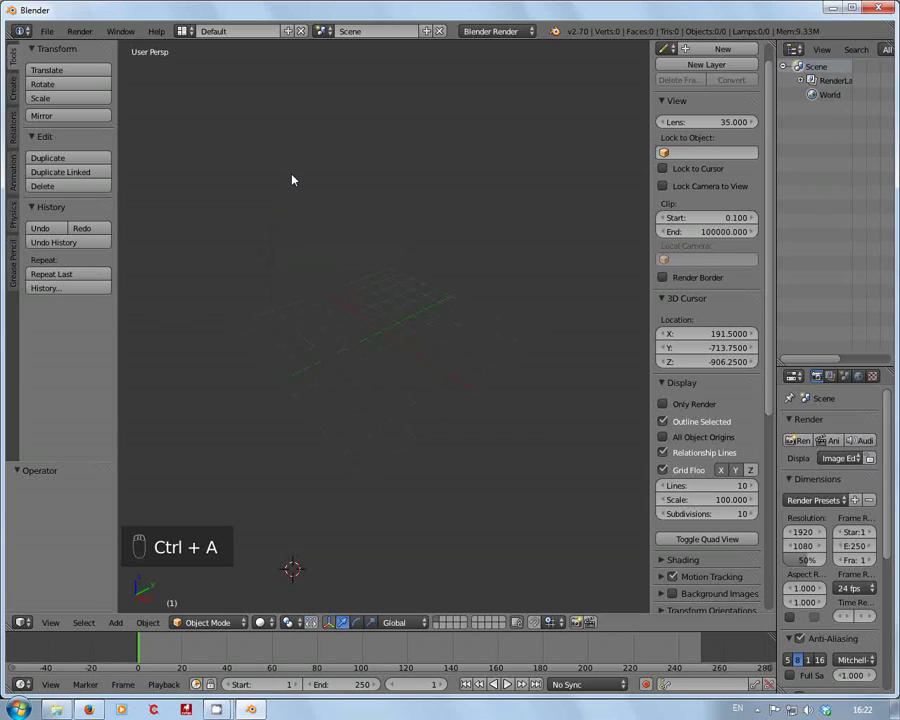
{"action": "key", "text": "shift+a"}
{"action": "mouse_move", "coordinate": [293, 176]}
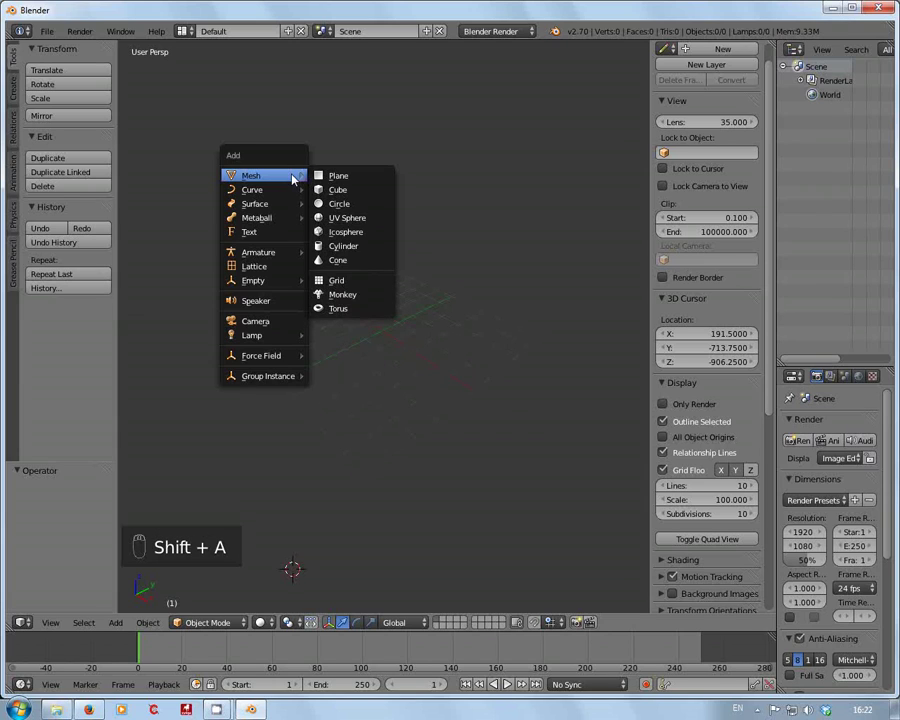
{"action": "mouse_move", "coordinate": [285, 253]}
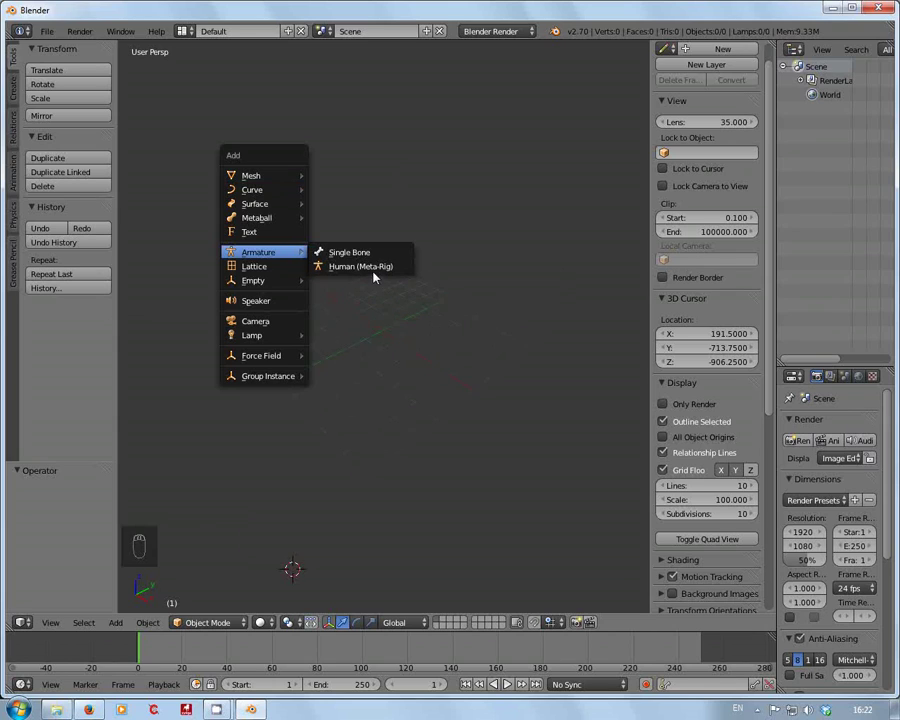
{"action": "left_click", "coordinate": [334, 336]}
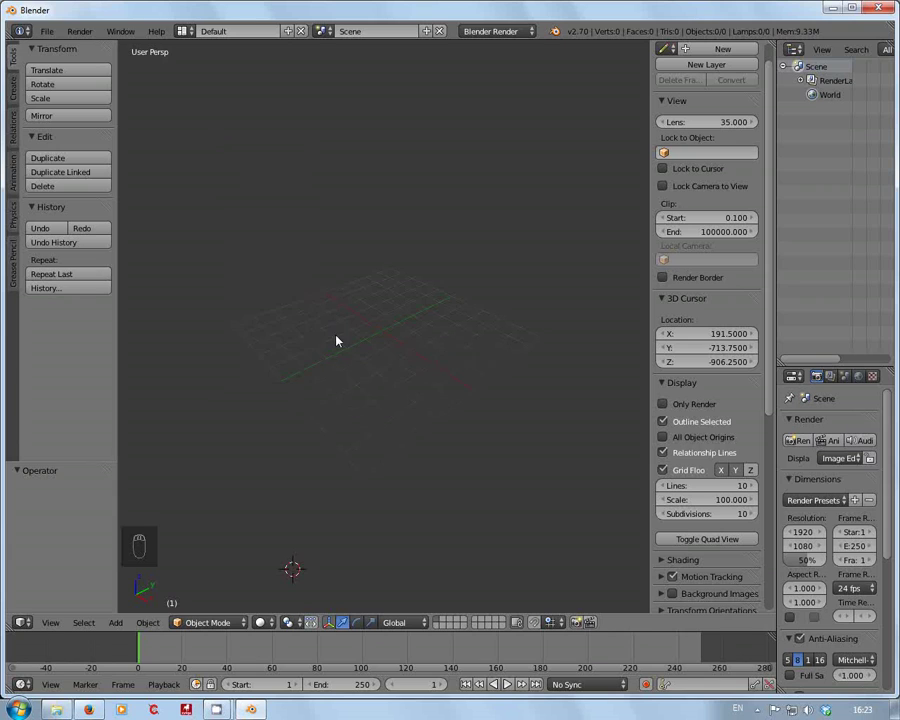
Open the user preferences and check the add-on list for the Rigging: Rigify entry
{"action": "left_click", "coordinate": [47, 32]}
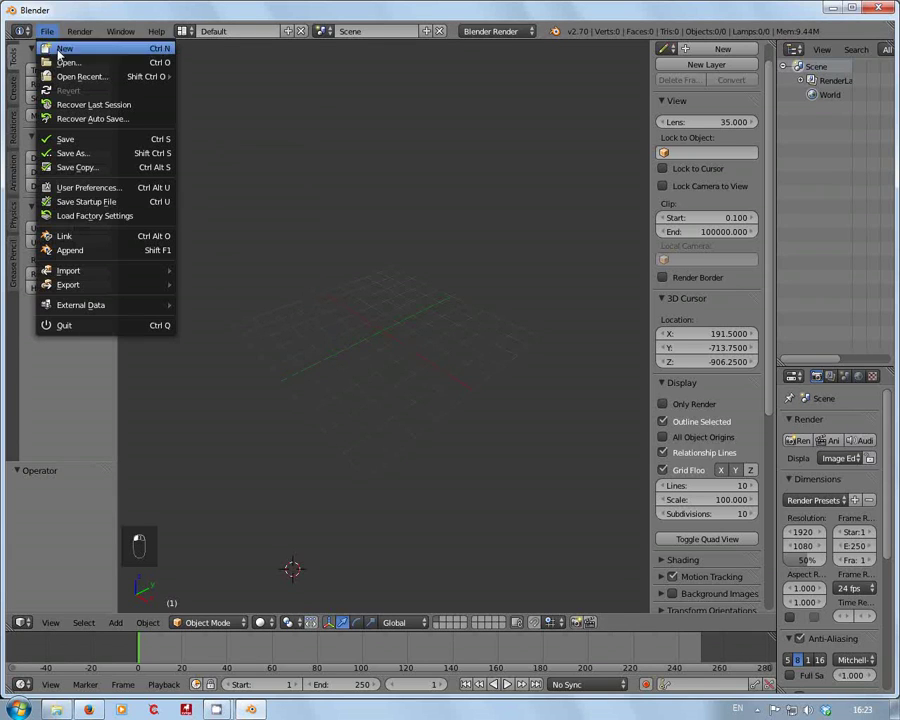
{"action": "left_click", "coordinate": [119, 190]}
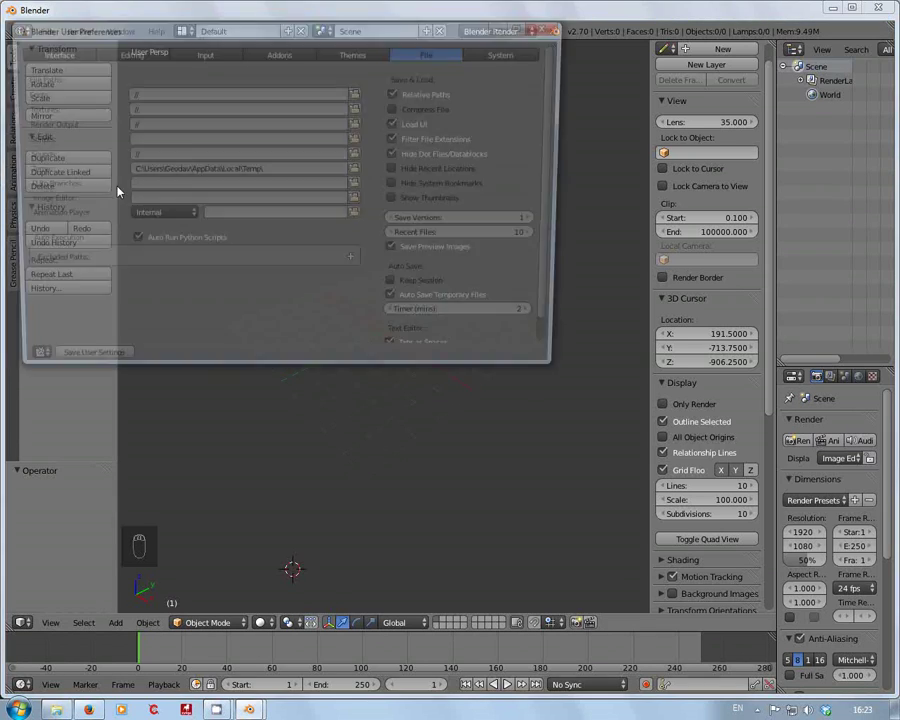
{"action": "left_click", "coordinate": [295, 53]}
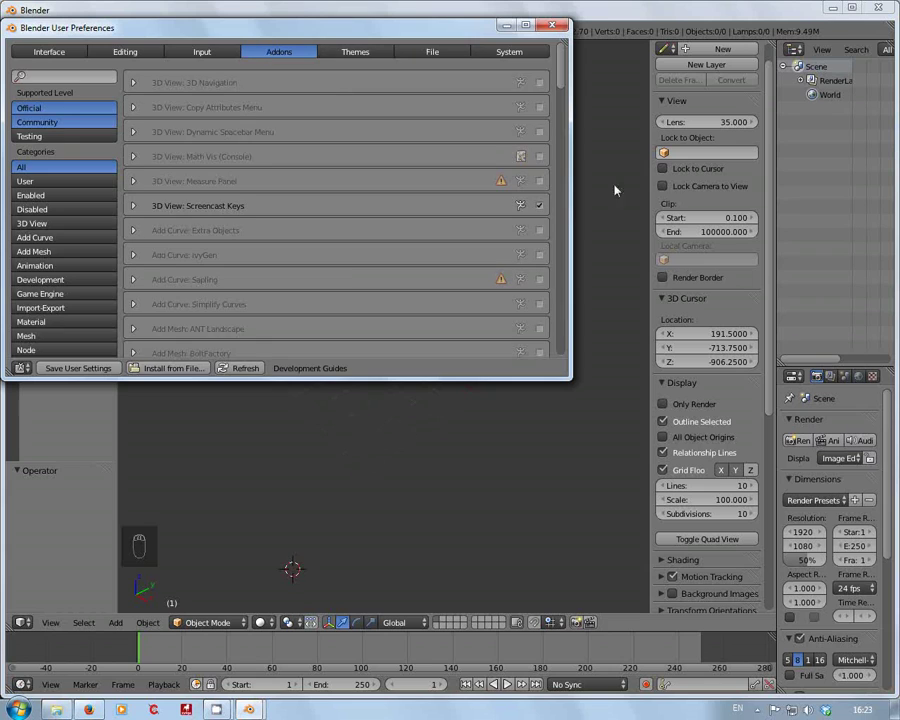
{"action": "left_click_drag", "start_coordinate": [563, 86], "coordinate": [558, 338]}
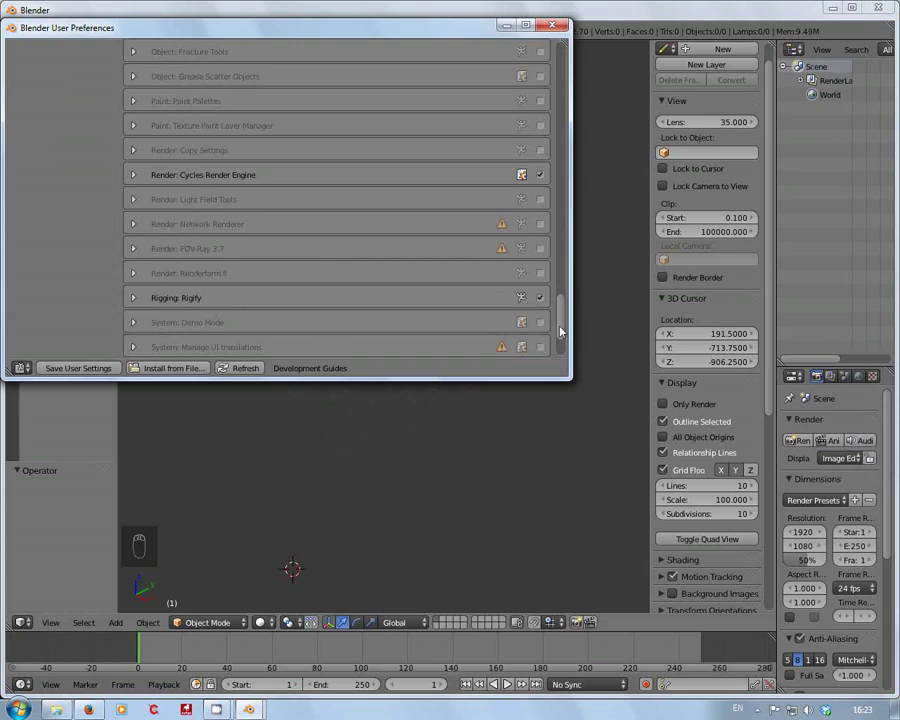
{"action": "left_click_drag", "start_coordinate": [559, 322], "coordinate": [560, 60]}
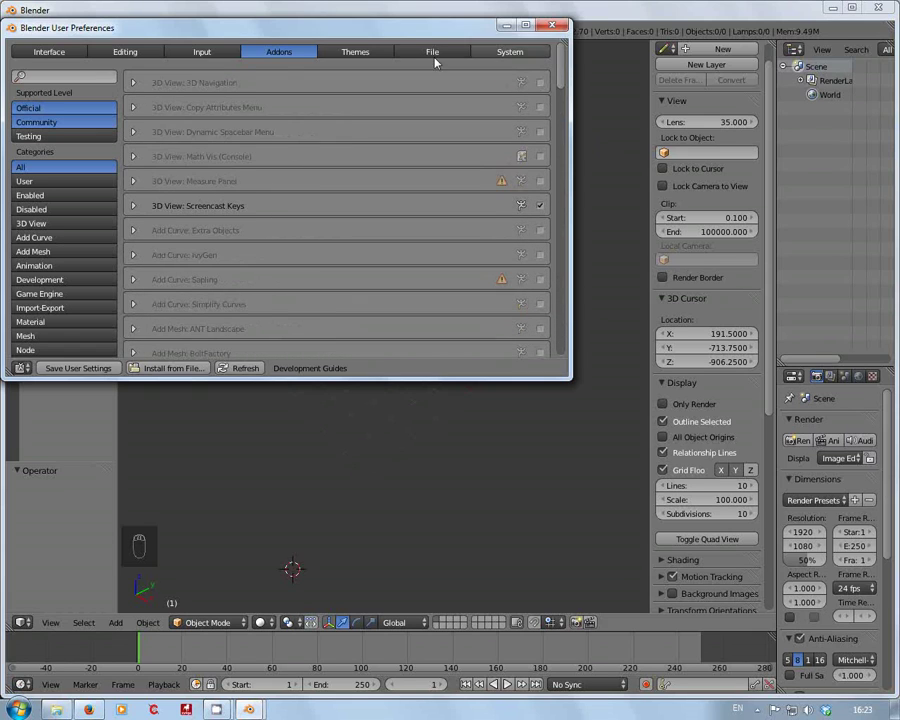
Review the Input, Editing, Interface, File and System sections of the user preferences
{"action": "left_click", "coordinate": [202, 54]}
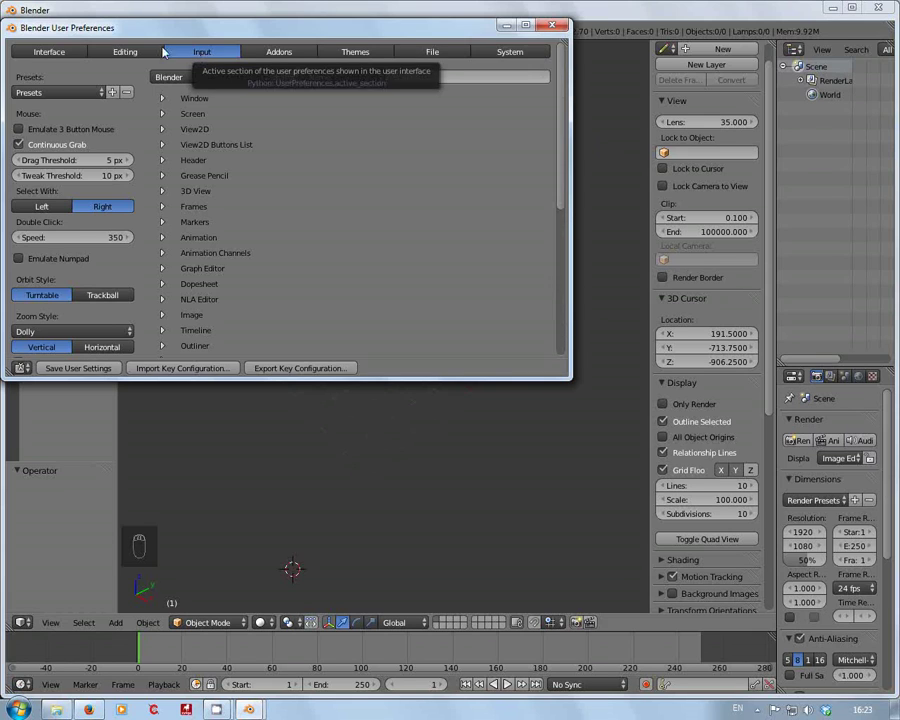
{"action": "left_click", "coordinate": [131, 54]}
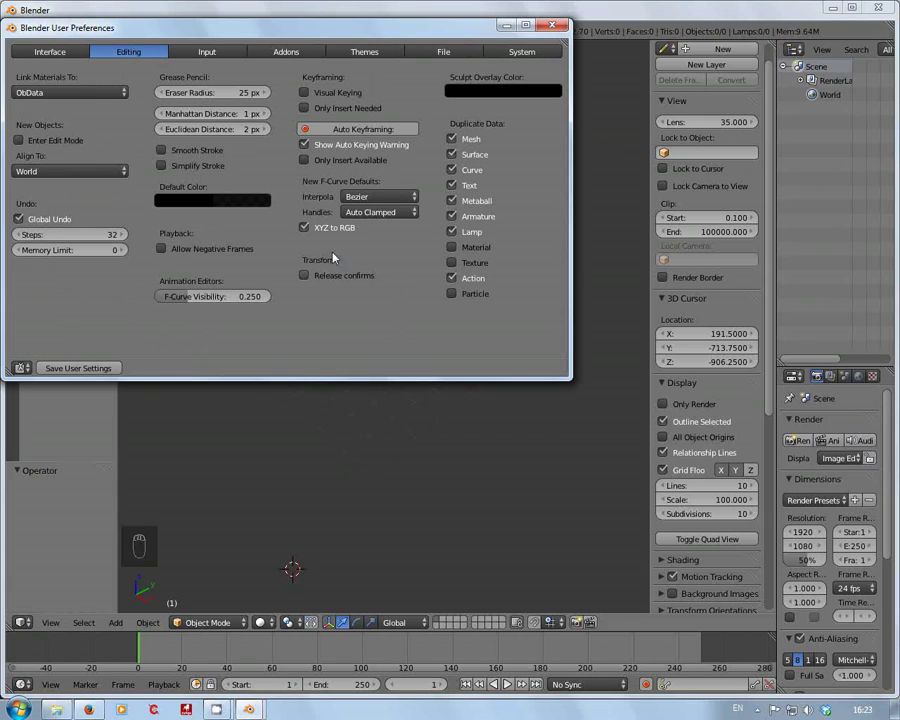
{"action": "left_click", "coordinate": [55, 53]}
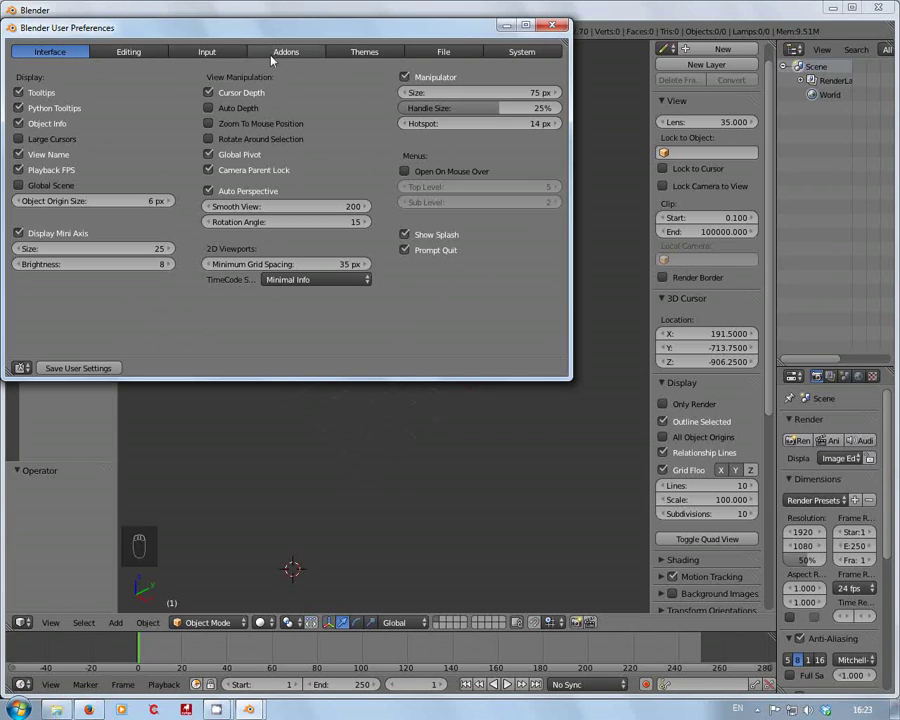
{"action": "left_click", "coordinate": [445, 55]}
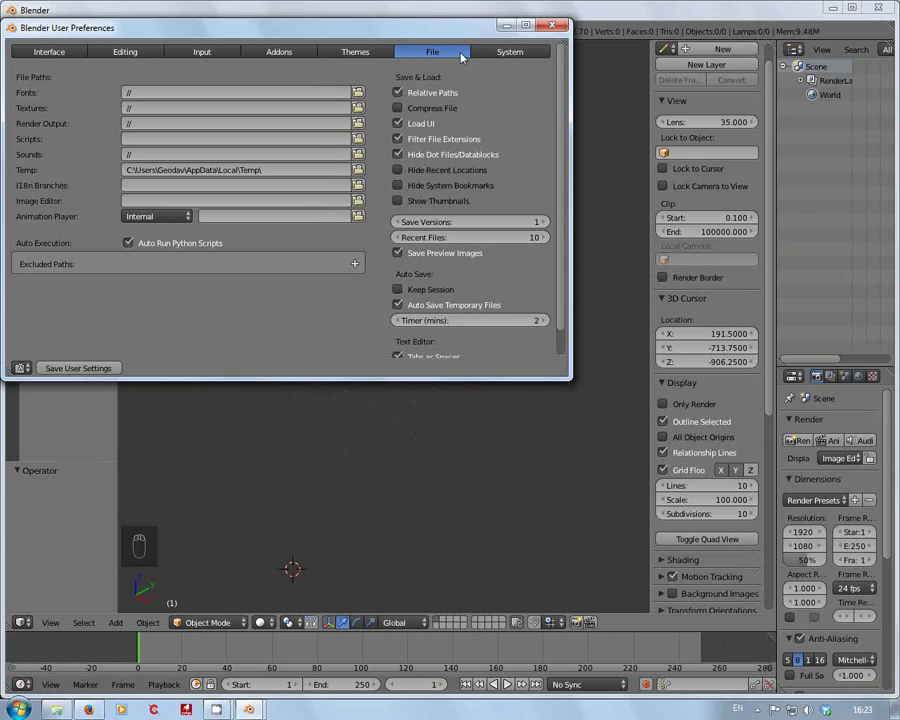
{"action": "left_click", "coordinate": [518, 55]}
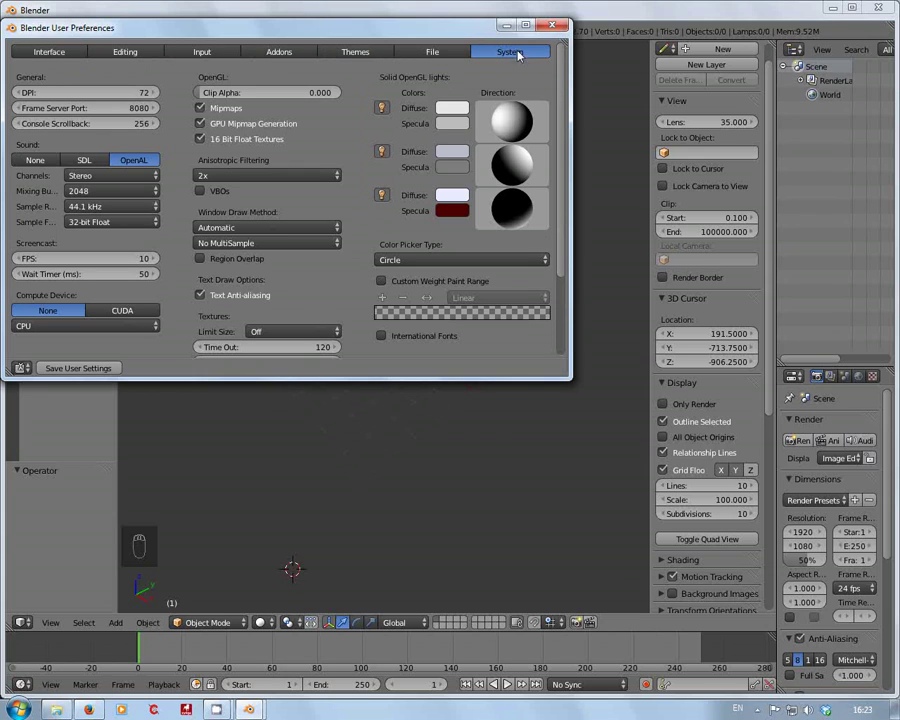
{"action": "scroll", "coordinate": [563, 125], "scroll_direction": "down", "scroll_amount": 3}
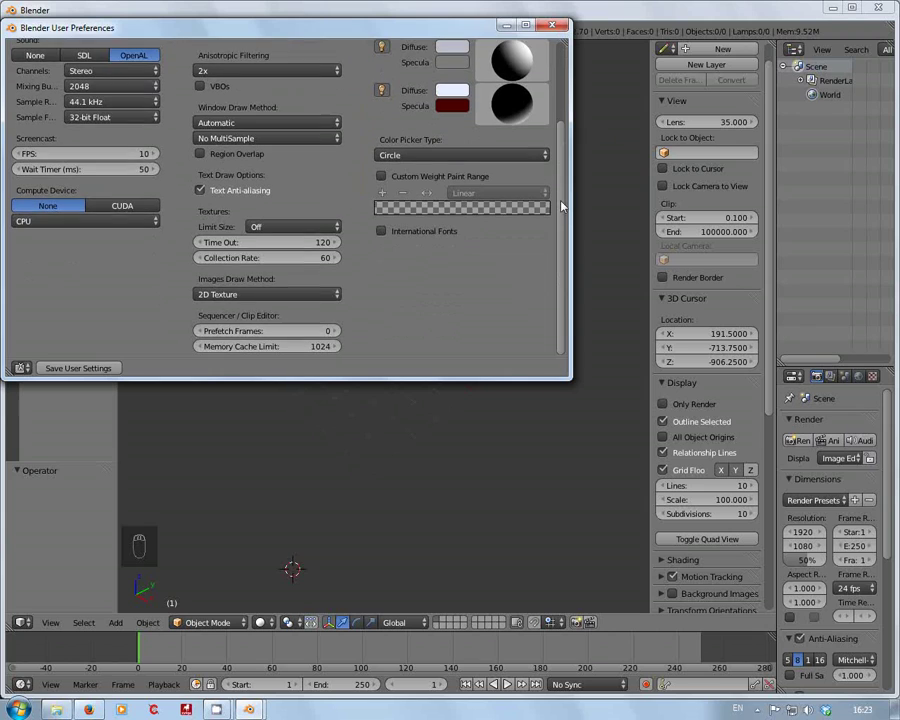
{"action": "scroll", "coordinate": [565, 146], "scroll_direction": "up", "scroll_amount": 3}
{"action": "scroll", "coordinate": [564, 142], "scroll_direction": "up", "scroll_amount": 1}
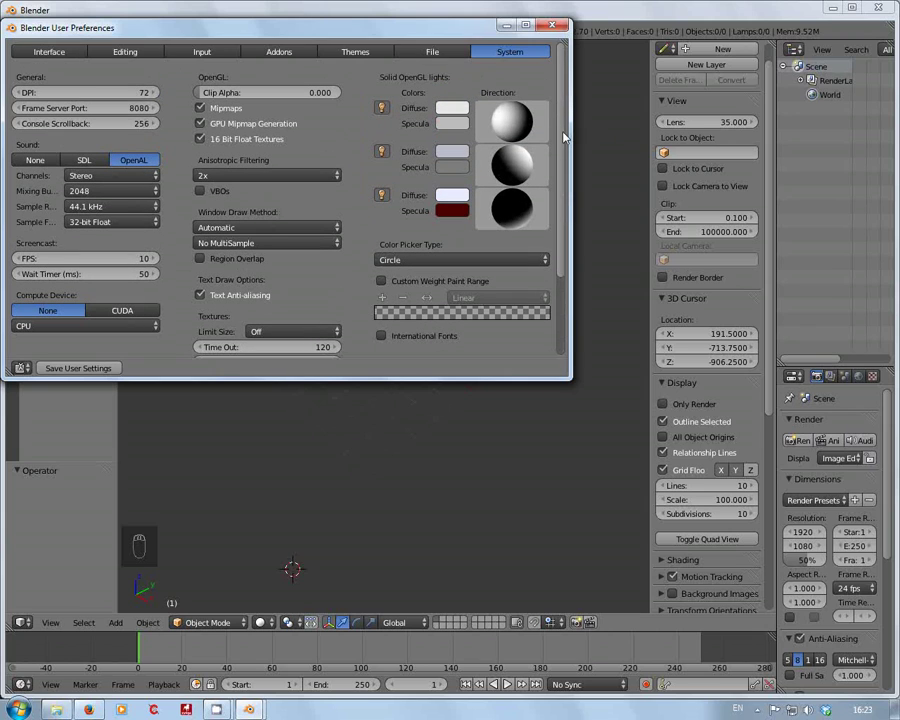
Go back through the File, Themes, Addons, Input, Editing and Interface preferences, and close the preferences window
{"action": "left_click", "coordinate": [429, 55]}
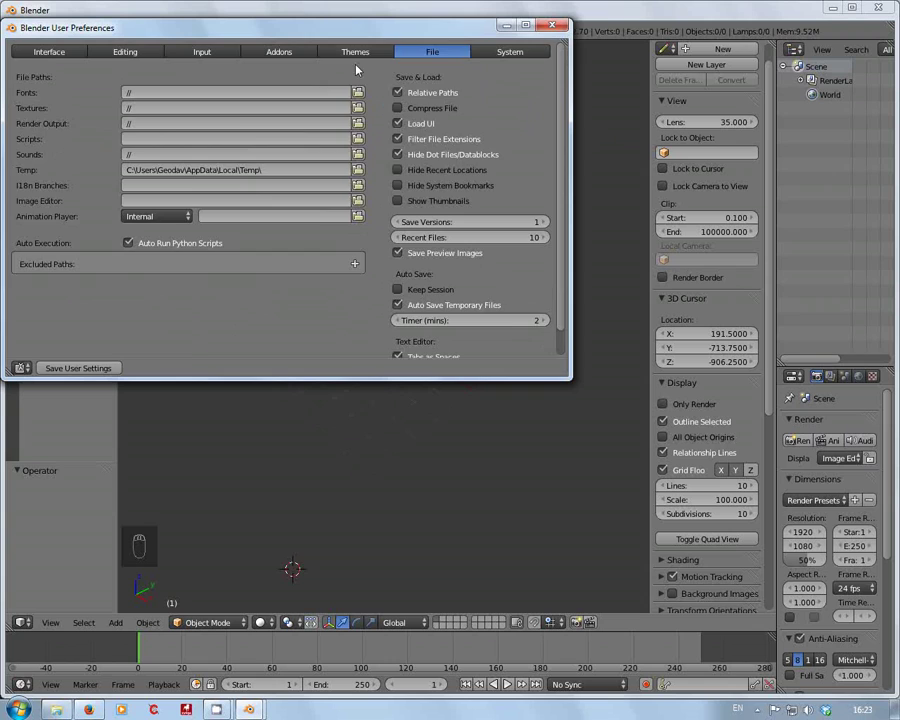
{"action": "left_click", "coordinate": [354, 55]}
{"action": "left_click", "coordinate": [297, 53]}
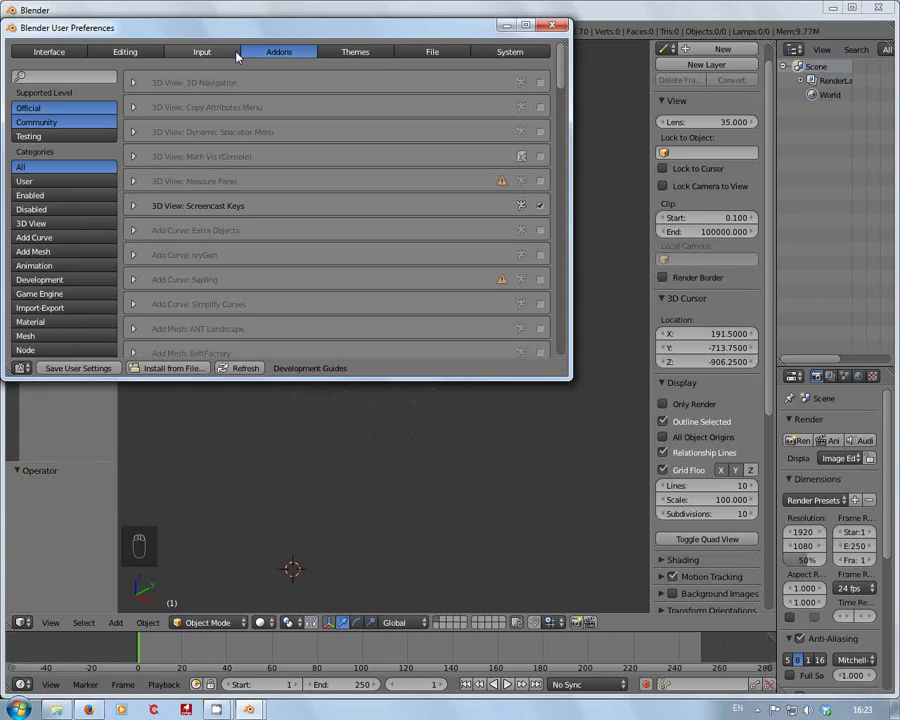
{"action": "left_click", "coordinate": [190, 55]}
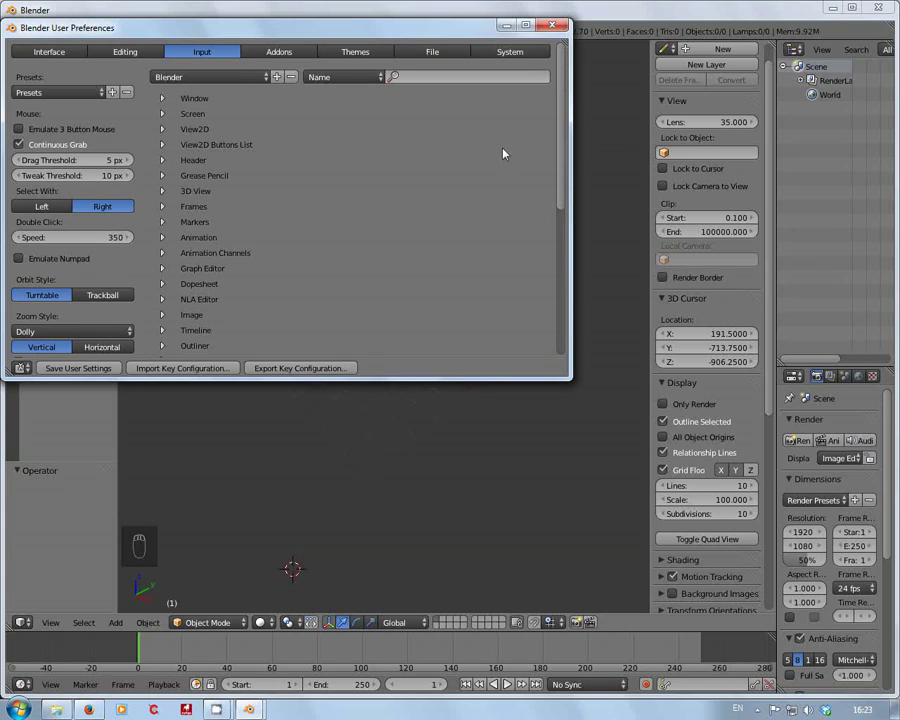
{"action": "left_click_drag", "start_coordinate": [561, 139], "coordinate": [574, 295]}
{"action": "scroll", "coordinate": [561, 135], "scroll_direction": "up", "scroll_amount": 7}
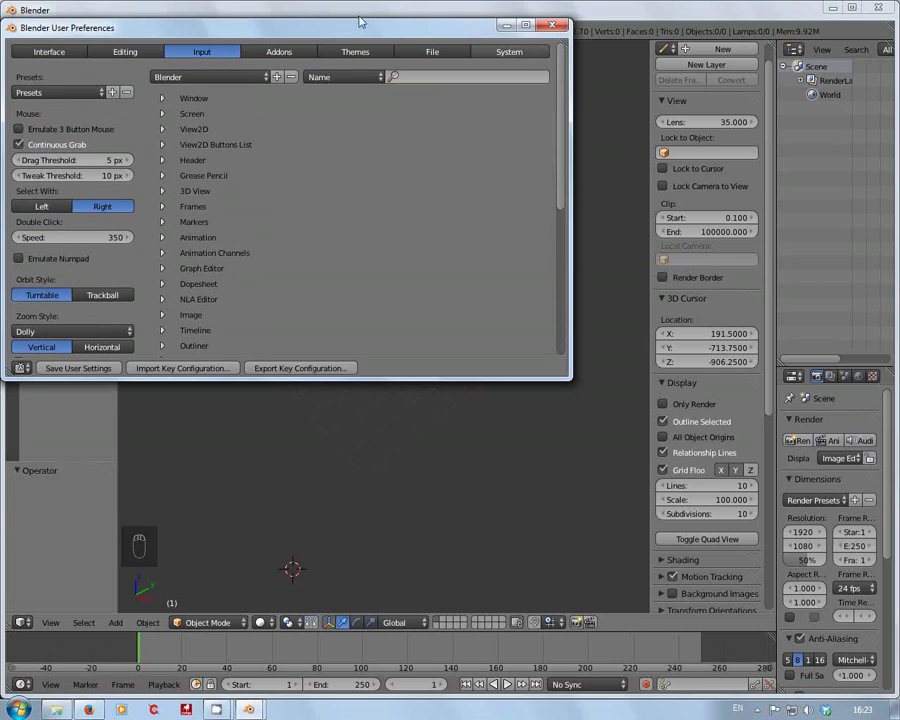
{"action": "left_click", "coordinate": [127, 55]}
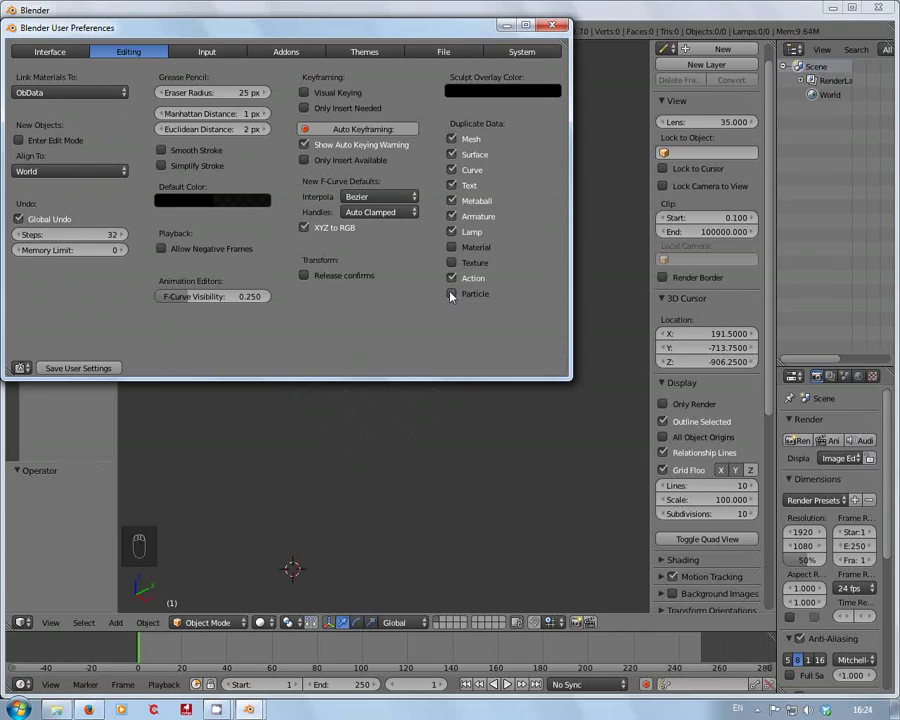
{"action": "left_click", "coordinate": [58, 54]}
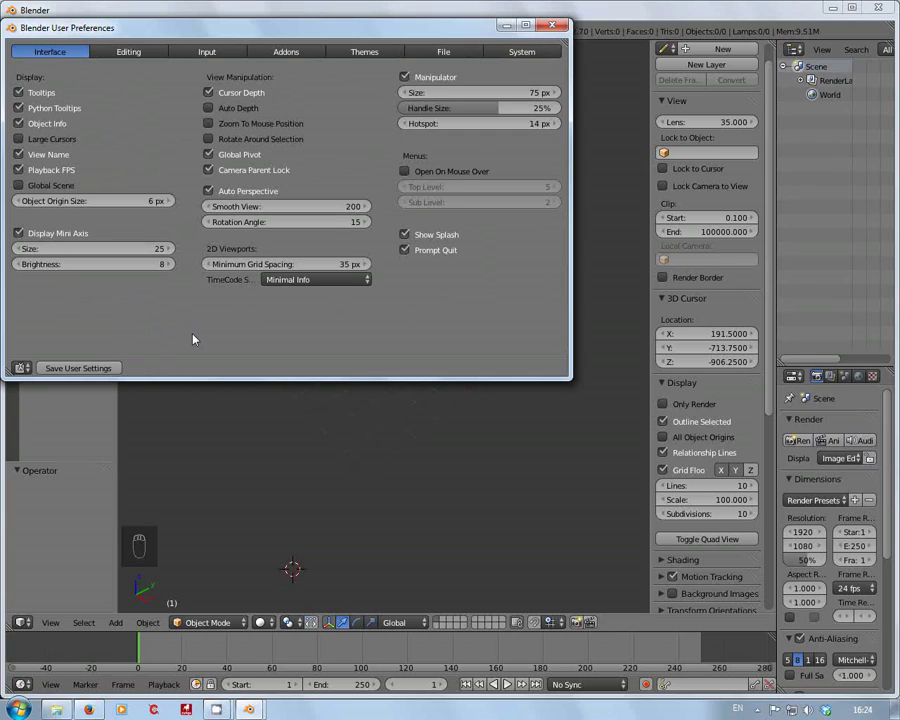
{"action": "left_click", "coordinate": [552, 25]}
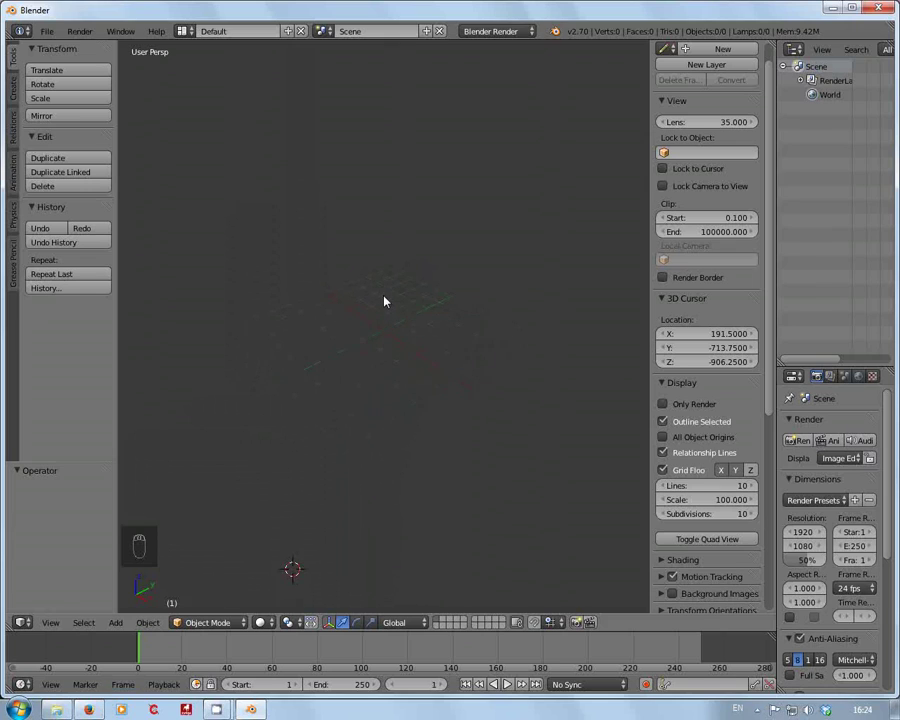
Switch to Firefox and examine the three parts of Blender Guru's "Introduction to Rigging!" tutorial page
{"action": "left_click", "coordinate": [88, 709]}
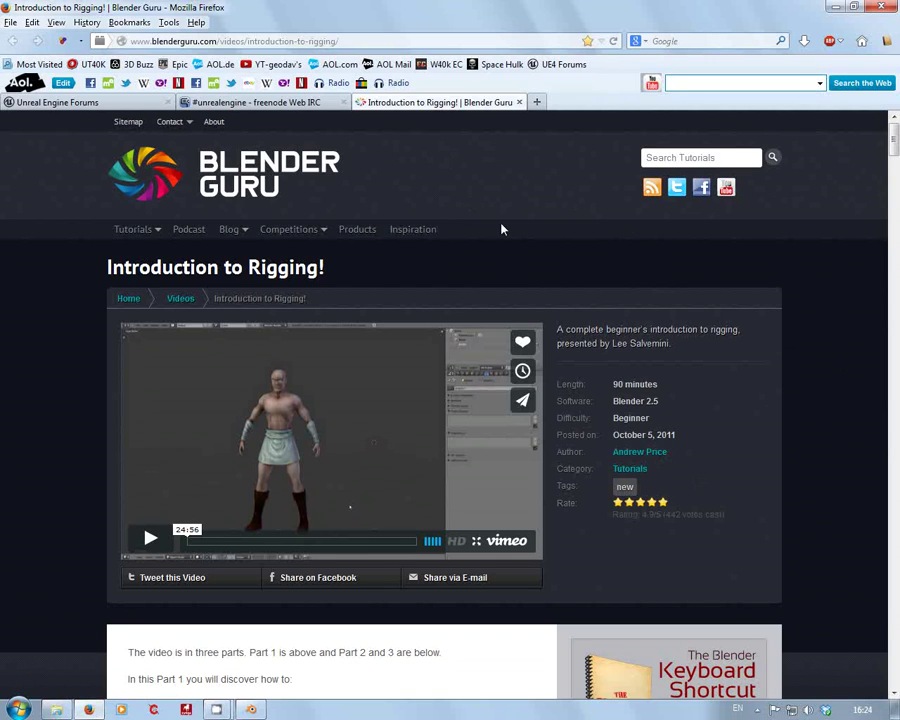
{"action": "scroll", "coordinate": [896, 157], "scroll_direction": "down", "scroll_amount": 1}
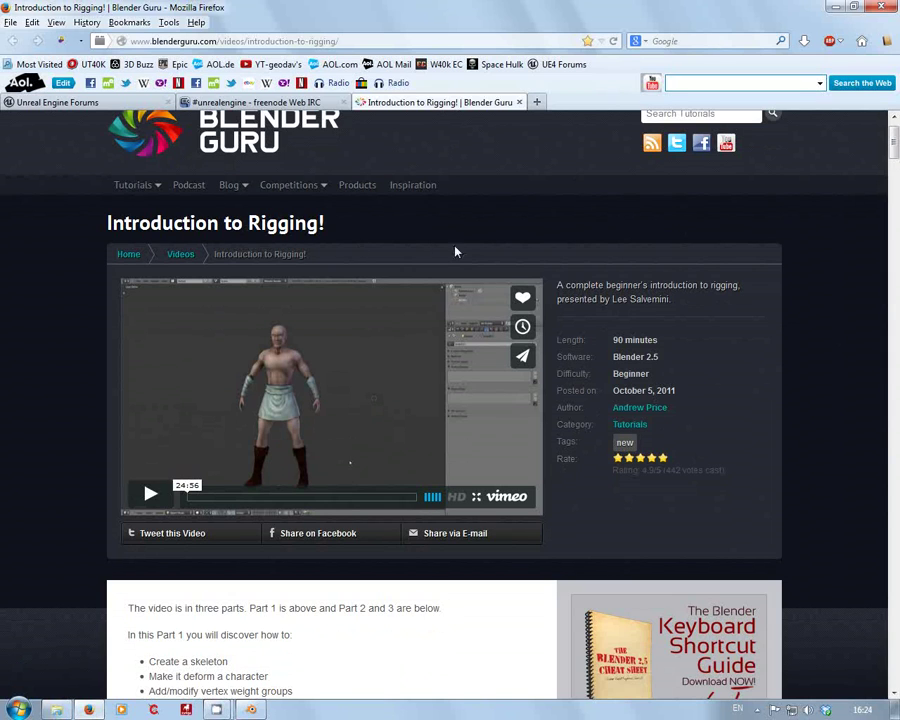
{"action": "scroll", "coordinate": [896, 157], "scroll_direction": "down", "scroll_amount": 2}
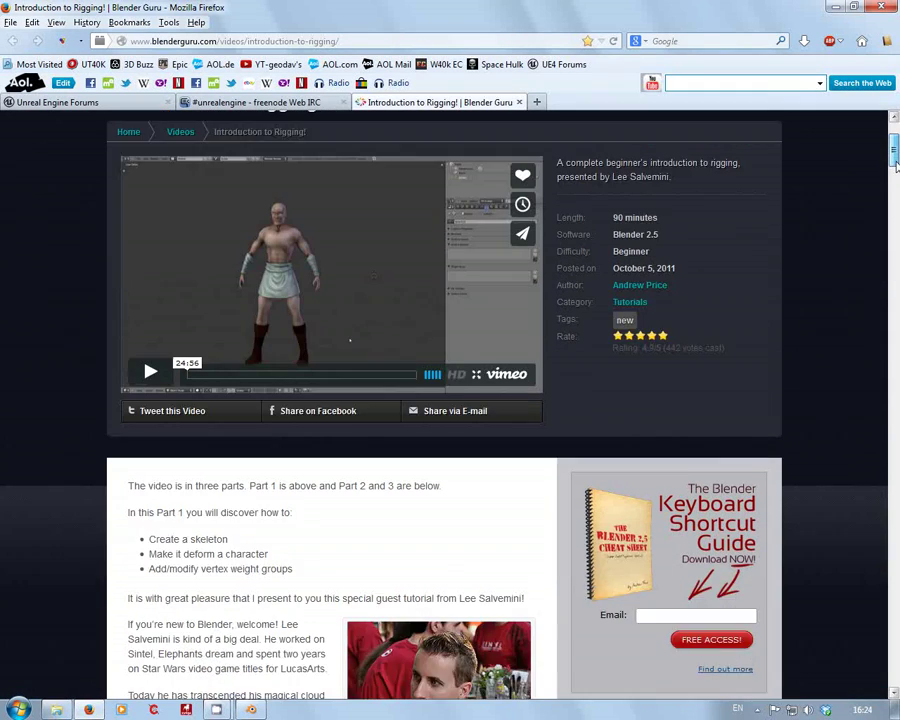
{"action": "scroll", "coordinate": [896, 157], "scroll_direction": "up", "scroll_amount": 1}
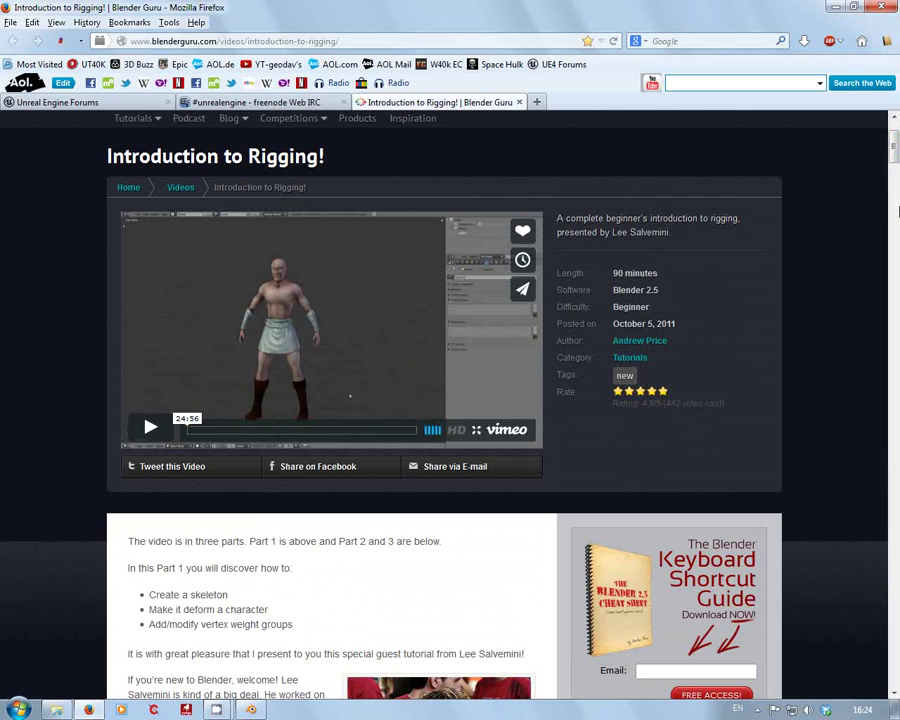
{"action": "scroll", "coordinate": [355, 261], "scroll_direction": "down", "scroll_amount": 10}
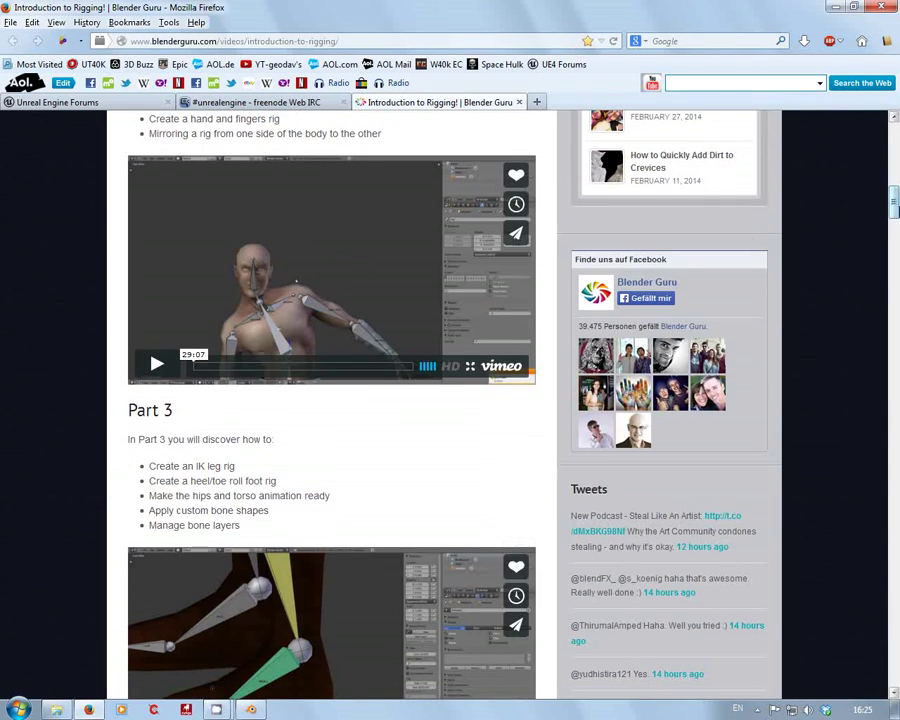
{"action": "mouse_move", "coordinate": [895, 205]}
{"action": "left_mouse_down"}
{"action": "mouse_move", "coordinate": [895, 234]}
{"action": "mouse_move", "coordinate": [895, 212]}
{"action": "left_mouse_up"}
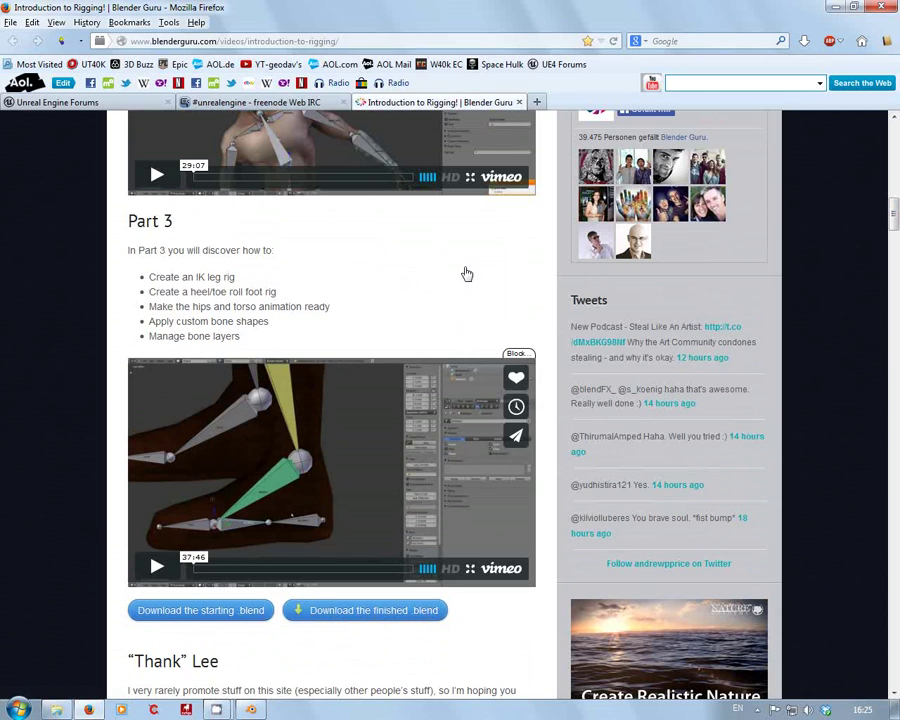
{"action": "scroll", "coordinate": [467, 273], "scroll_direction": "up", "scroll_amount": 5}
{"action": "scroll", "coordinate": [465, 272], "scroll_direction": "up", "scroll_amount": 7}
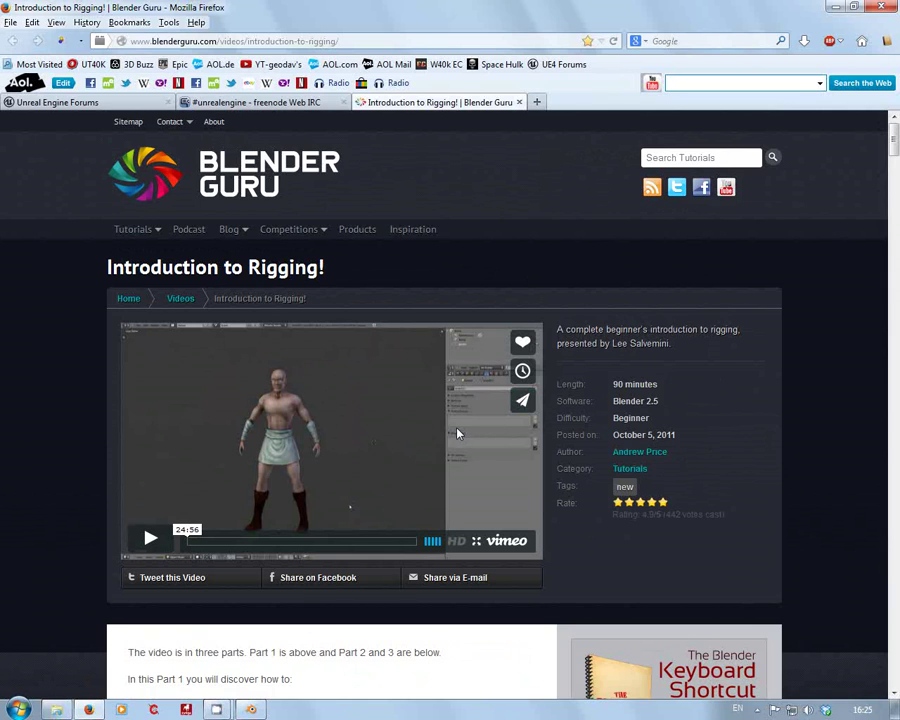
{"action": "scroll", "coordinate": [415, 430], "scroll_direction": "down", "scroll_amount": 2}
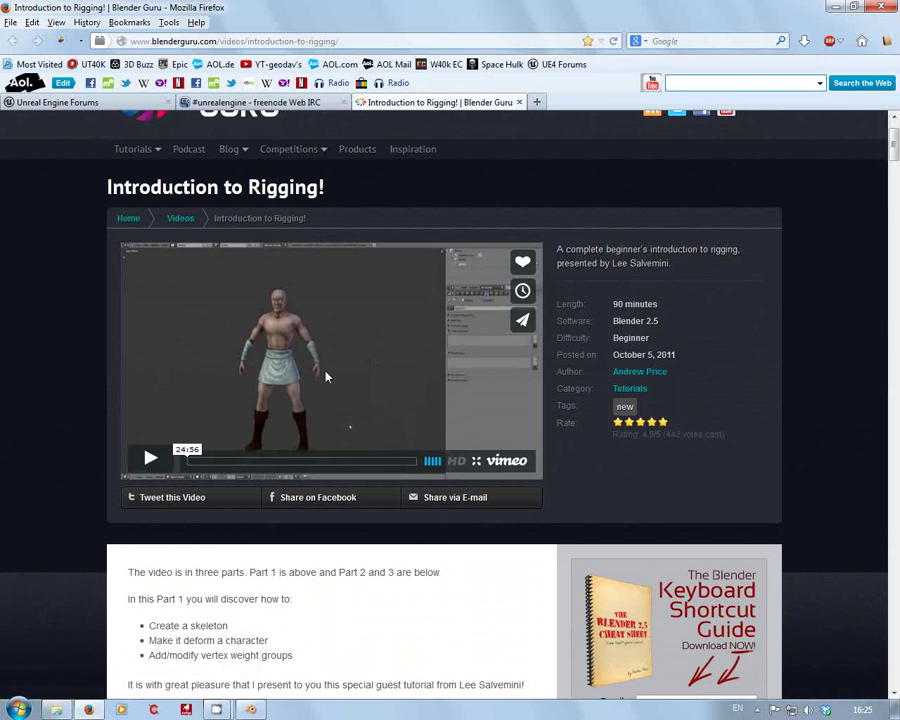
Switch back to Blender and open complete_rig_finish.blend from the Downloads folder with Load UI turned off
{"action": "scroll", "coordinate": [326, 376], "scroll_direction": "down", "scroll_amount": 3}
{"action": "scroll", "coordinate": [326, 376], "scroll_direction": "up", "scroll_amount": 3}
{"action": "left_click", "coordinate": [251, 709]}
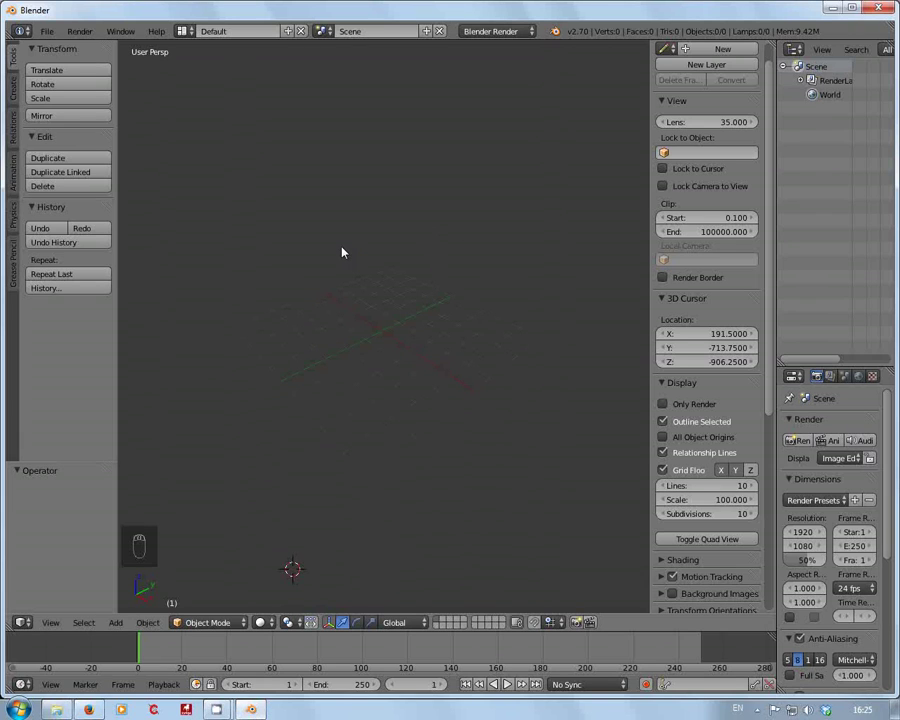
{"action": "left_click", "coordinate": [44, 30]}
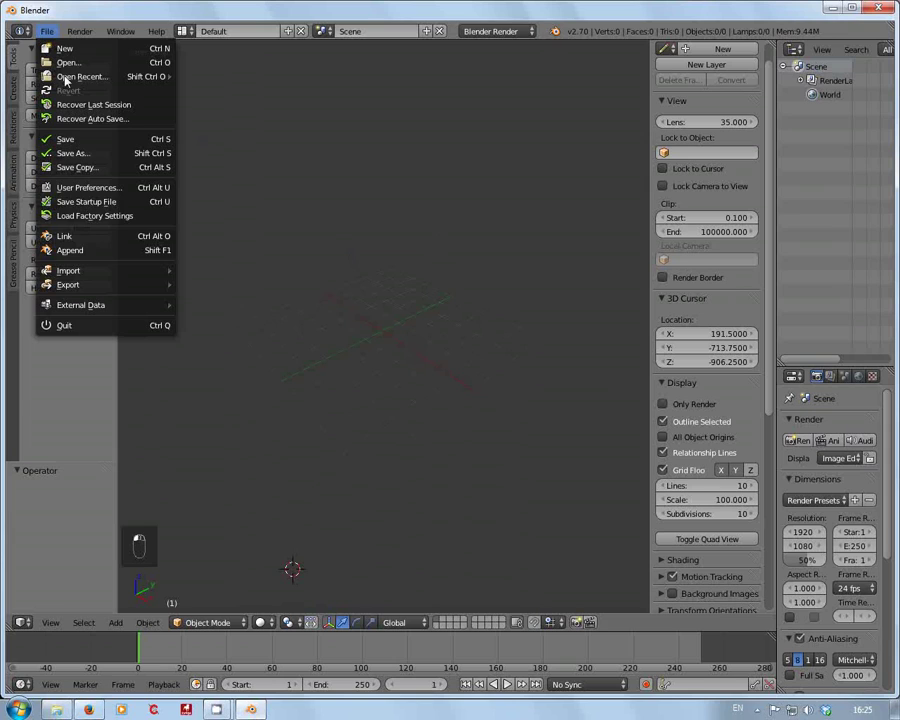
{"action": "left_click", "coordinate": [82, 62]}
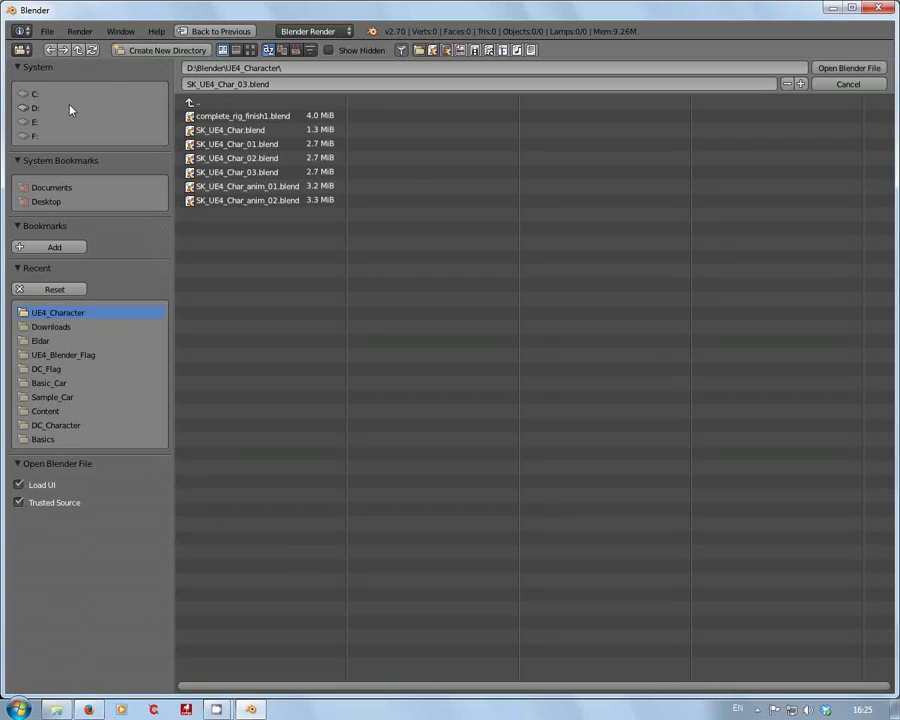
{"action": "left_click", "coordinate": [66, 330]}
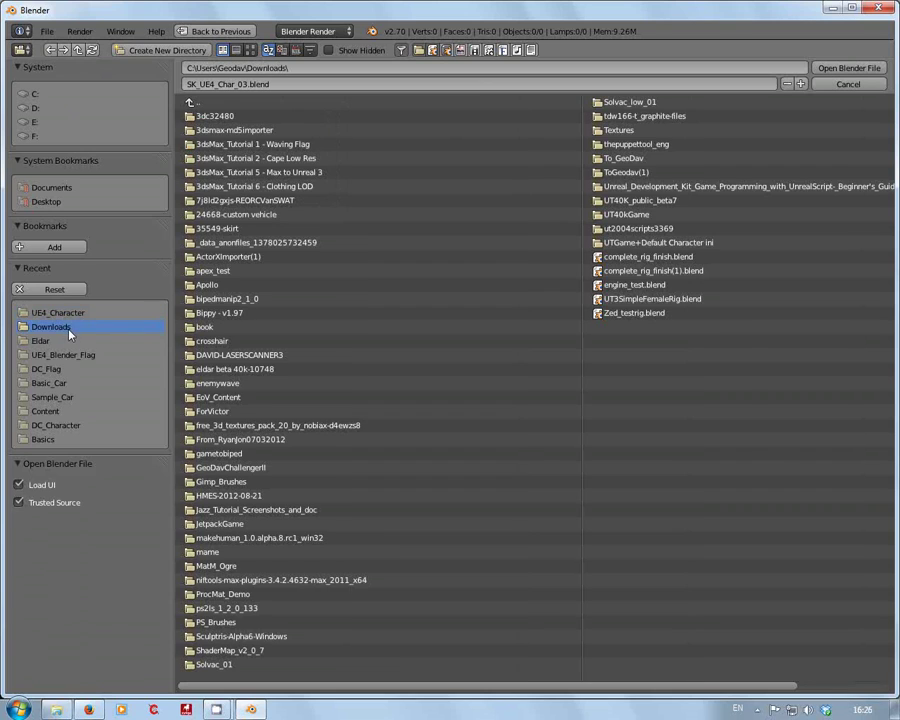
{"action": "left_click", "coordinate": [648, 258]}
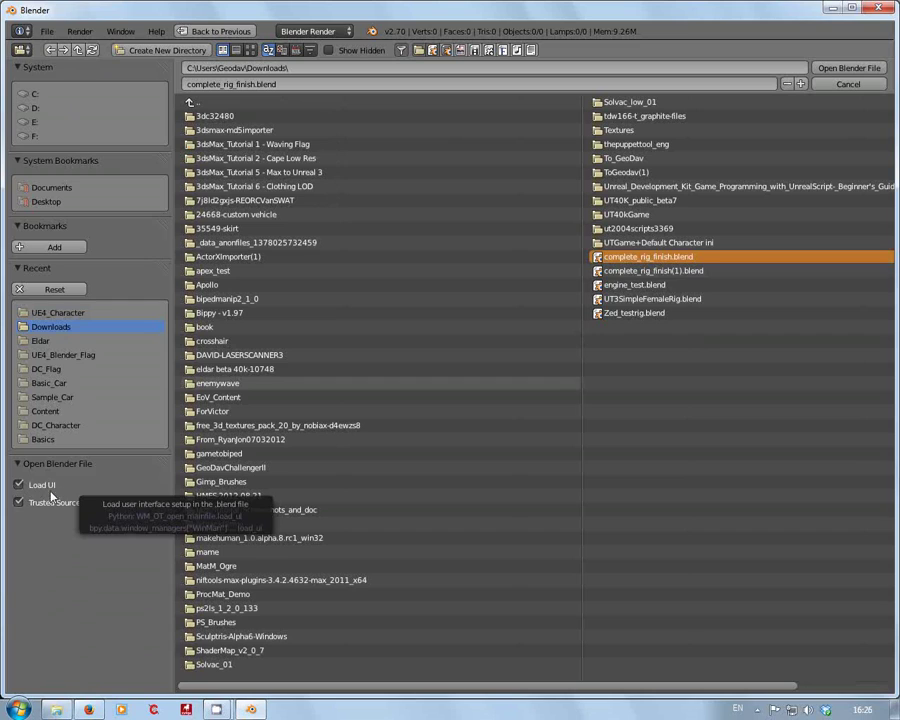
{"action": "left_click", "coordinate": [19, 485]}
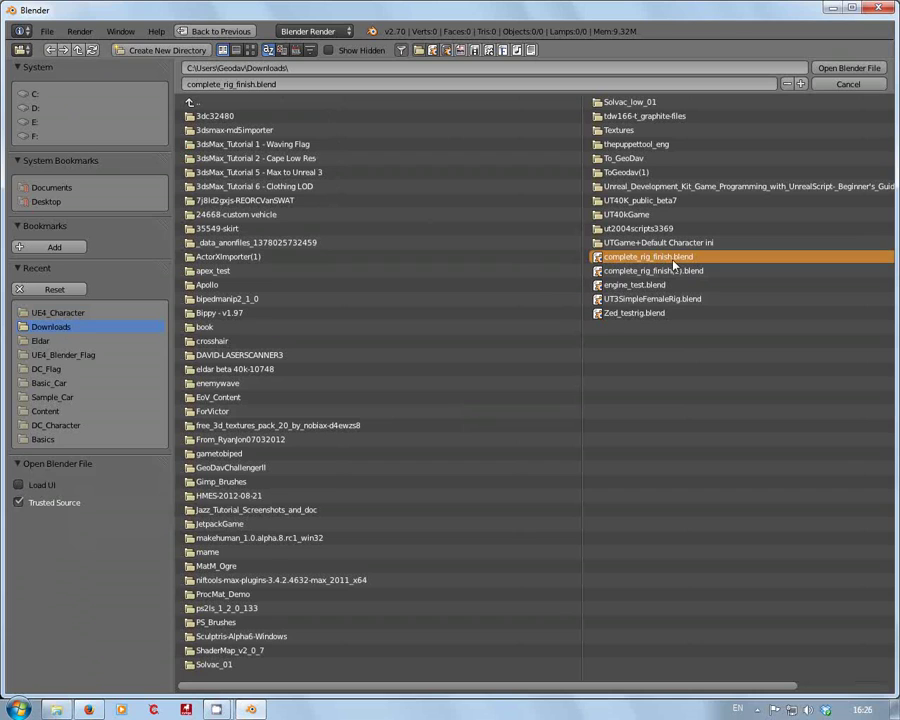
{"action": "left_click", "coordinate": [835, 69]}
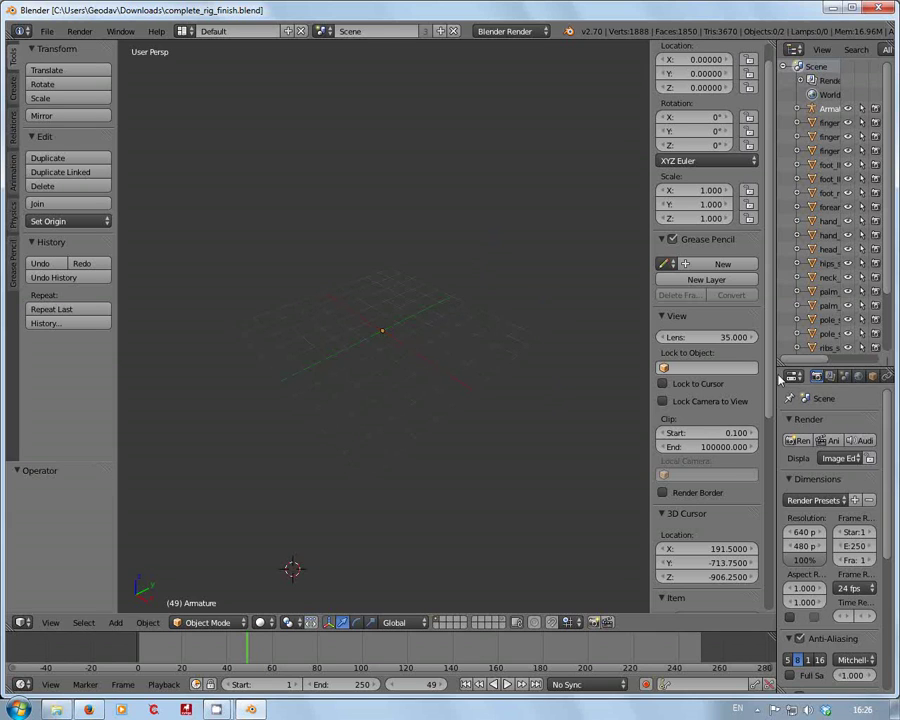
Widen the outliner and properties area beside the 3D view and hide the view's properties sidebar
{"action": "mouse_move", "coordinate": [771, 392]}
{"action": "left_mouse_down"}
{"action": "mouse_move", "coordinate": [771, 604]}
{"action": "mouse_move", "coordinate": [795, 385]}
{"action": "mouse_move", "coordinate": [776, 560]}
{"action": "left_mouse_up"}
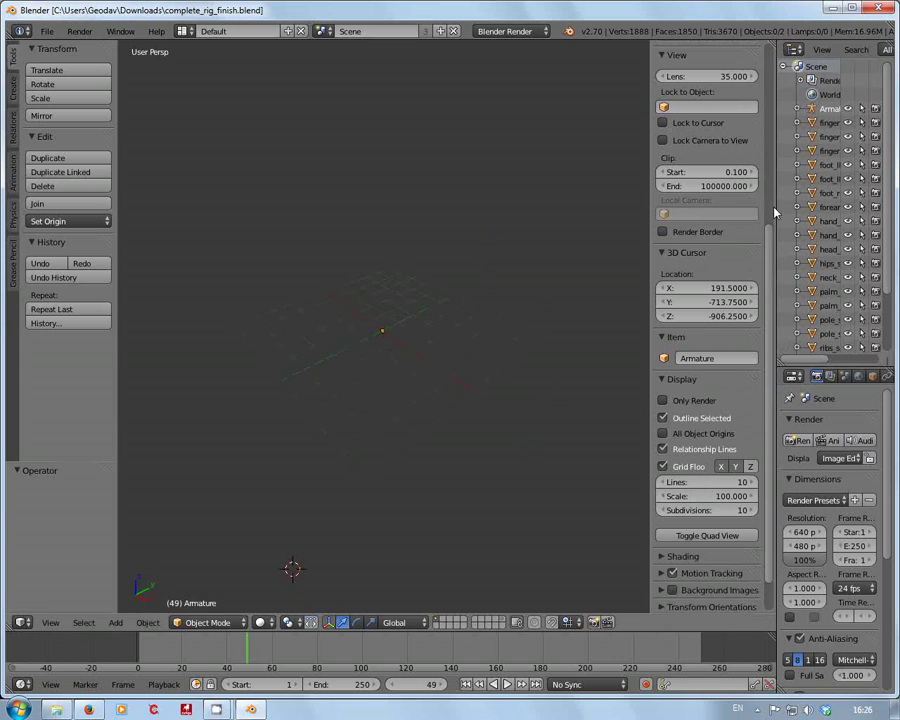
{"action": "left_click_drag", "start_coordinate": [775, 212], "coordinate": [632, 230]}
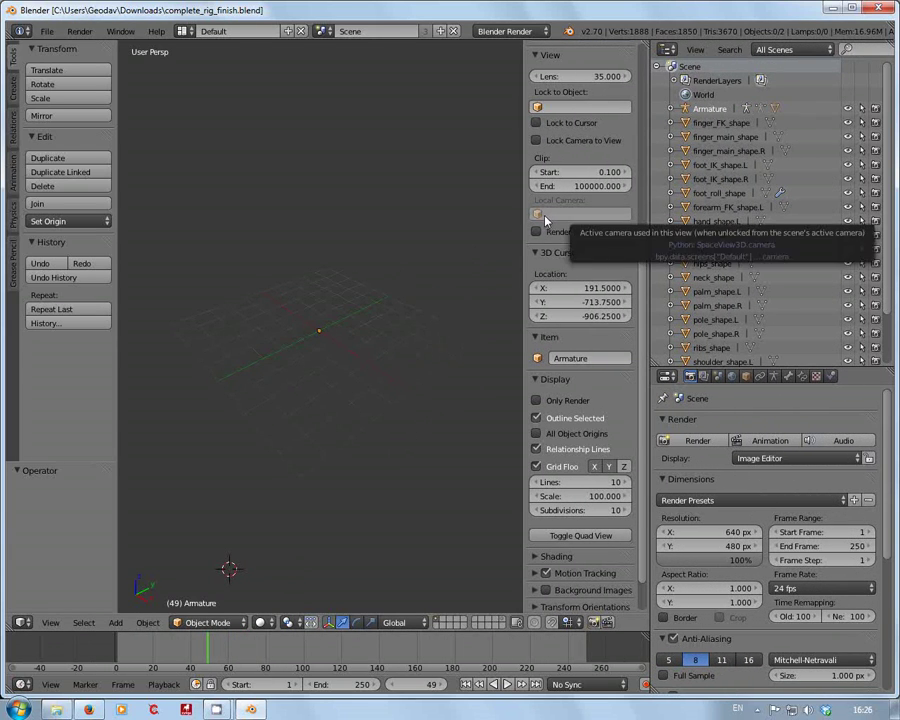
{"action": "key", "text": "n"}
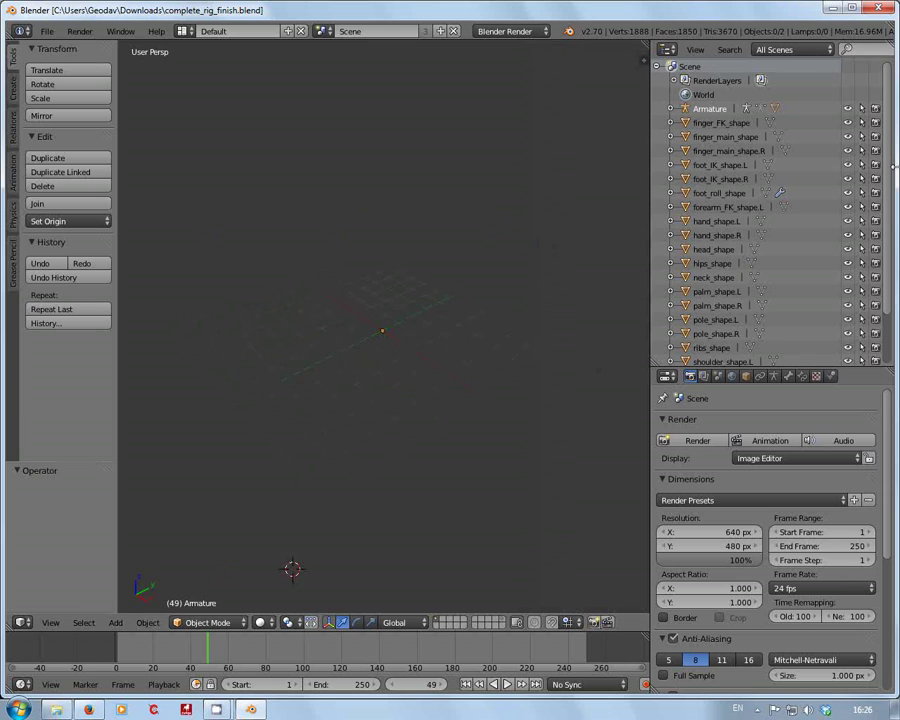
Expand the Armature in the outliner, select its perseu mesh and look through the remaining shape objects
{"action": "scroll", "coordinate": [860, 166], "scroll_direction": "down", "scroll_amount": 2}
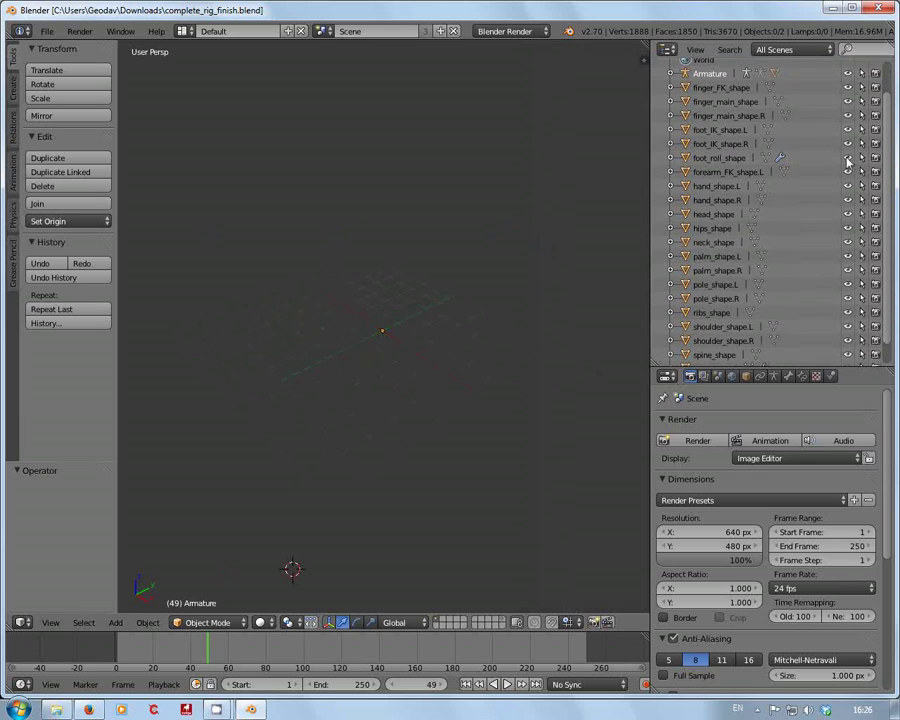
{"action": "left_click", "coordinate": [672, 76]}
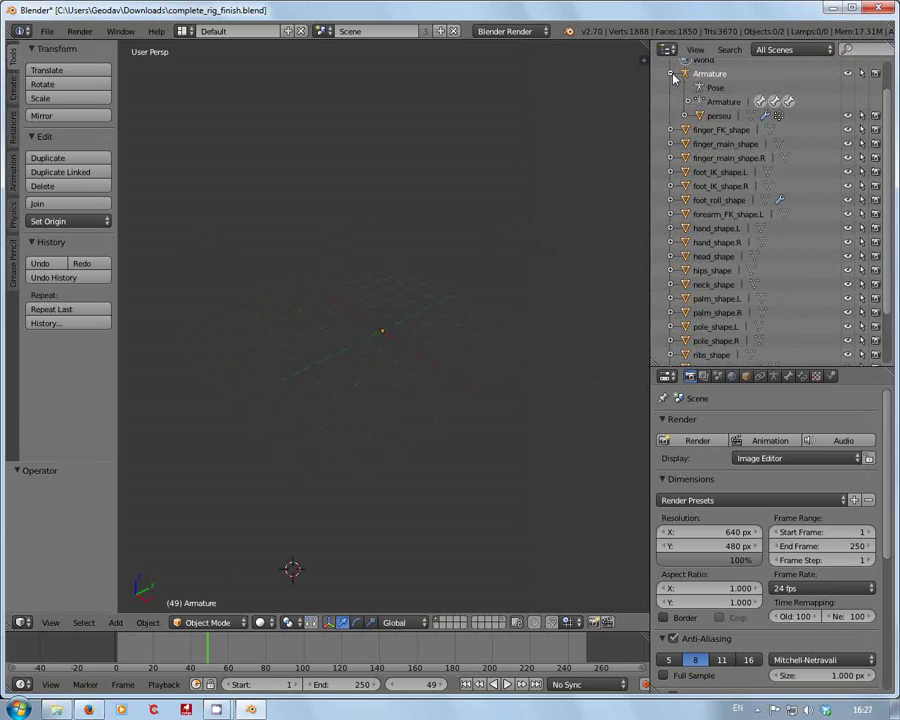
{"action": "left_click", "coordinate": [712, 117]}
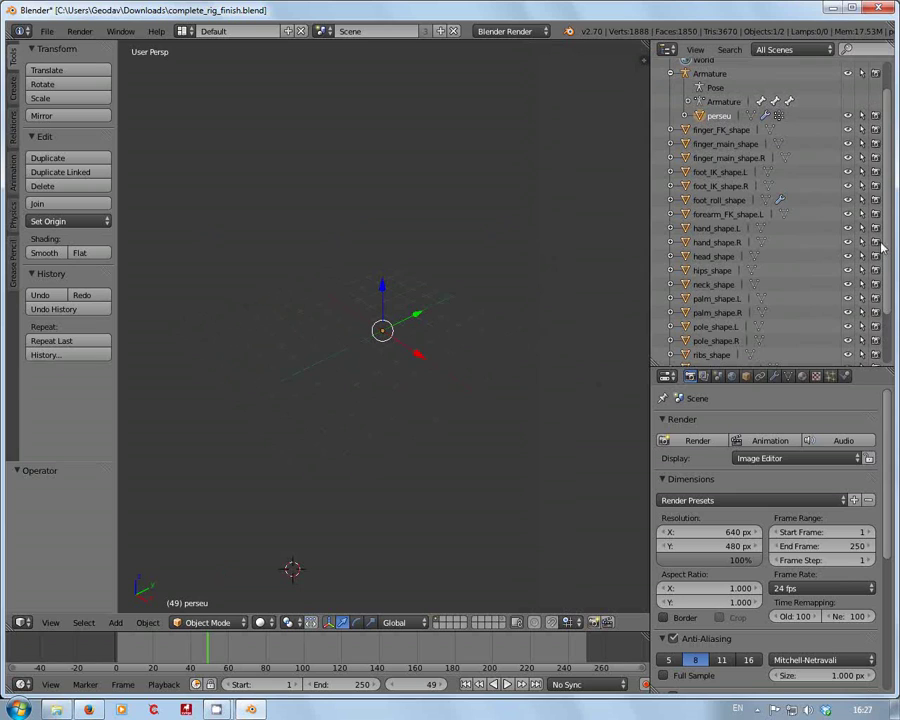
{"action": "scroll", "coordinate": [874, 312], "scroll_direction": "down", "scroll_amount": 3}
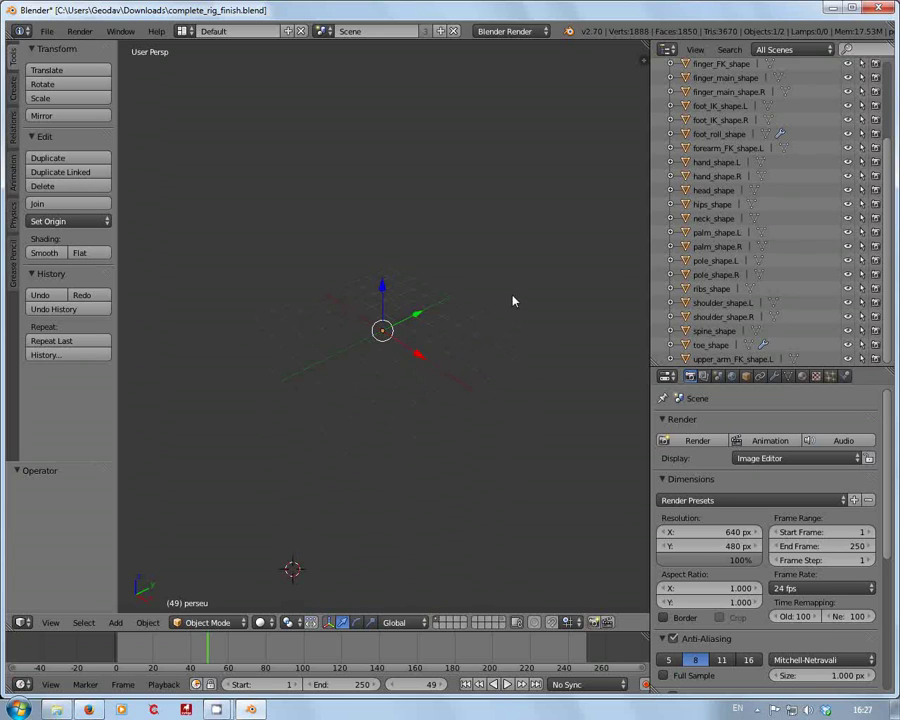
Examine the rigged character at the grid origin up close, and compare its size with the grid from a distance
{"action": "key", "text": "KP_8"}
{"action": "key", "text": "KP_8"}
{"action": "key", "text": "KP_8"}
{"action": "middle_click_drag", "start_coordinate": [424, 287], "coordinate": [396, 332]}
{"action": "middle_click_drag", "start_coordinate": [362, 389], "coordinate": [398, 323]}
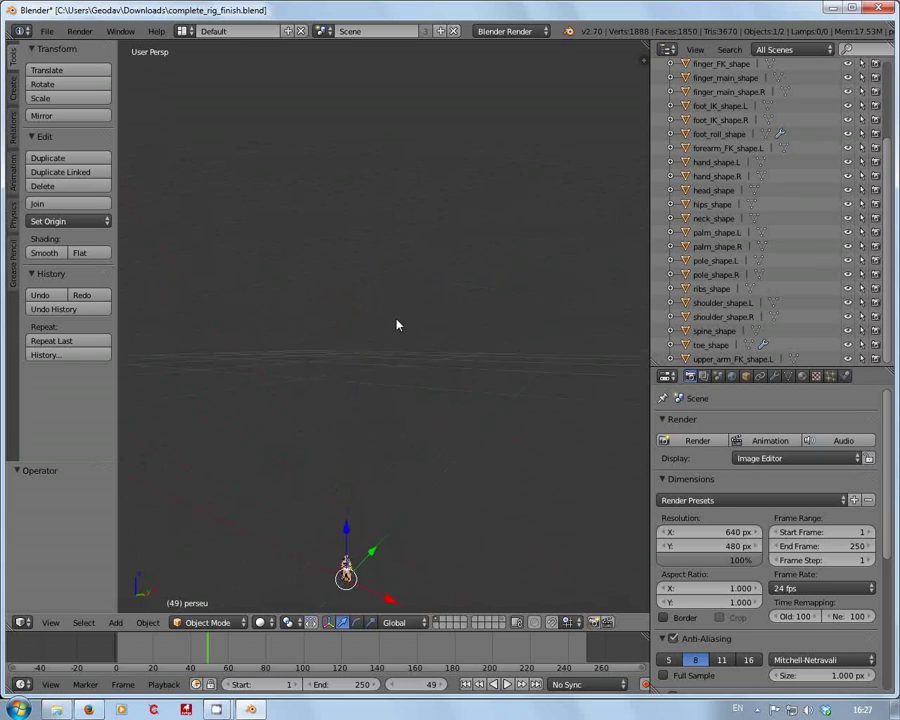
{"action": "middle_click_drag", "start_coordinate": [383, 517], "coordinate": [464, 335]}
{"action": "scroll", "coordinate": [404, 432], "scroll_direction": "up", "scroll_amount": 3}
{"action": "scroll", "coordinate": [438, 392], "scroll_direction": "up", "scroll_amount": 2}
{"action": "scroll", "coordinate": [430, 341], "scroll_direction": "up", "scroll_amount": 3}
{"action": "scroll", "coordinate": [464, 335], "scroll_direction": "up", "scroll_amount": 5}
{"action": "scroll", "coordinate": [464, 335], "scroll_direction": "down", "scroll_amount": 6}
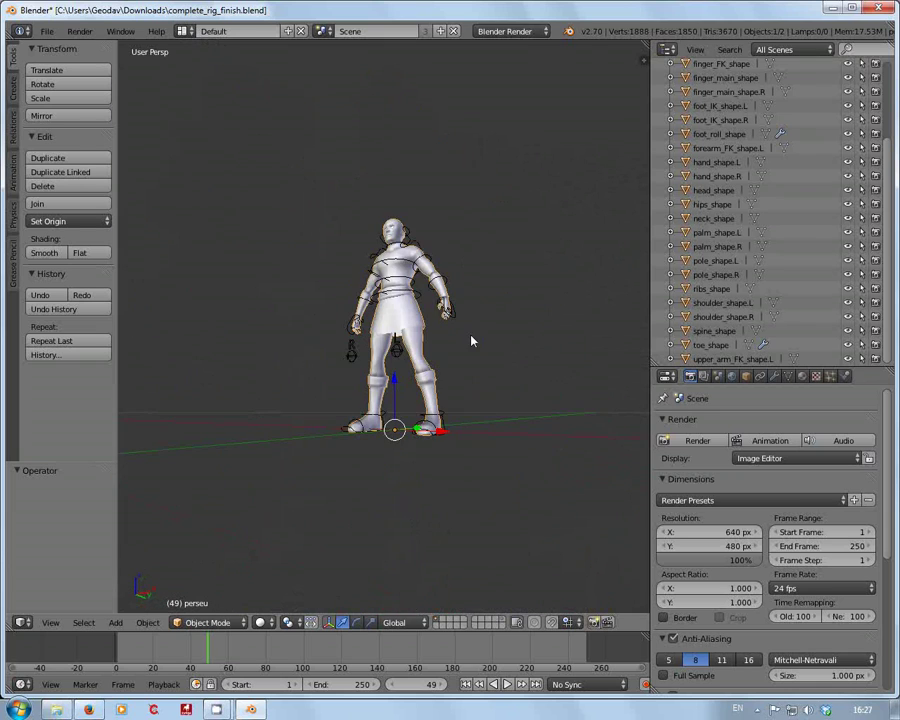
{"action": "scroll", "coordinate": [473, 329], "scroll_direction": "down", "scroll_amount": 3}
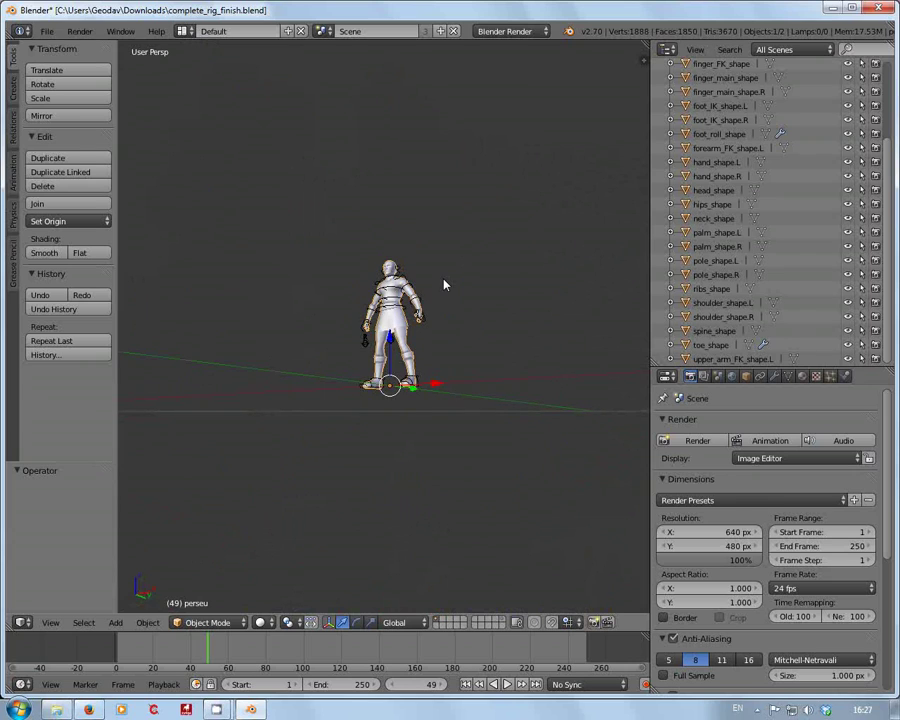
{"action": "scroll", "coordinate": [444, 283], "scroll_direction": "down", "scroll_amount": 3}
{"action": "scroll", "coordinate": [451, 313], "scroll_direction": "down", "scroll_amount": 2}
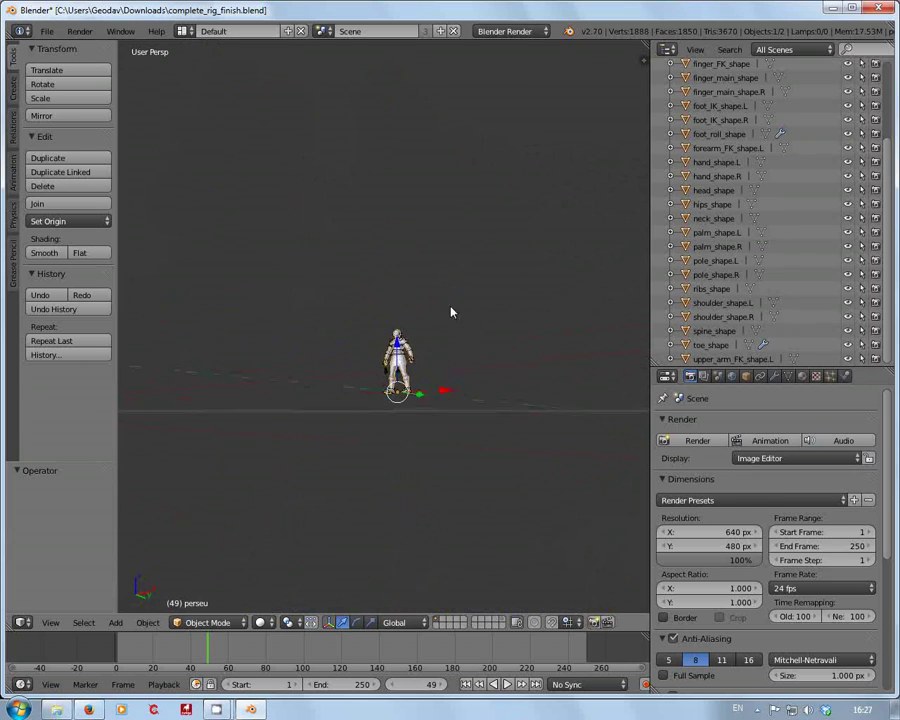
{"action": "middle_click_drag", "start_coordinate": [451, 313], "coordinate": [463, 432]}
{"action": "scroll", "coordinate": [451, 383], "scroll_direction": "down", "scroll_amount": 2}
{"action": "scroll", "coordinate": [460, 429], "scroll_direction": "down", "scroll_amount": 3}
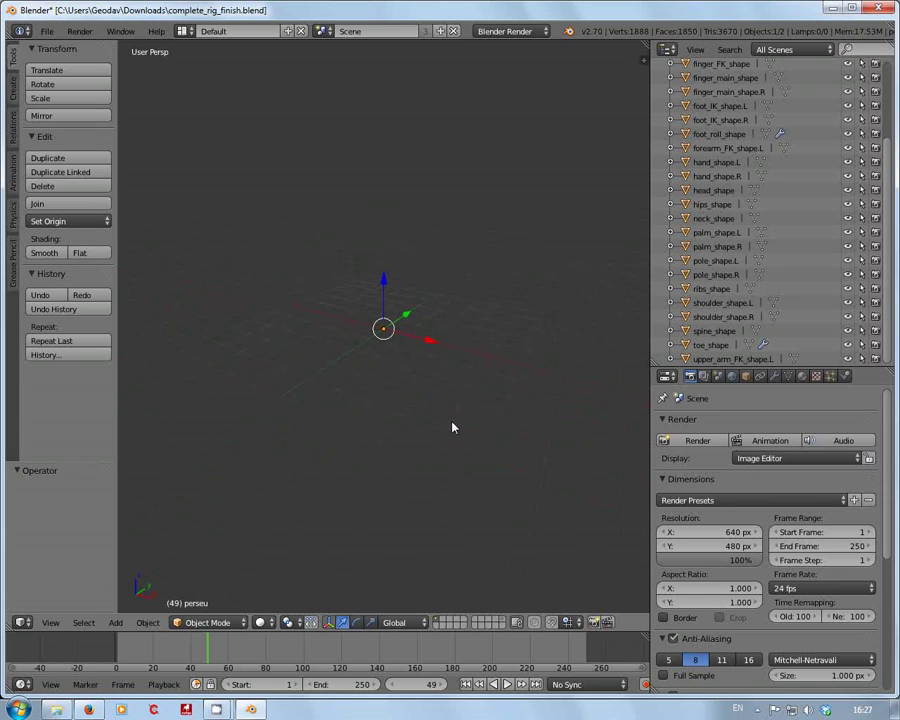
Select all visible objects, show the 3D view's properties sidebar and start the Screencast Keys display
{"action": "scroll", "coordinate": [444, 421], "scroll_direction": "up", "scroll_amount": 1}
{"action": "key", "text": "a"}
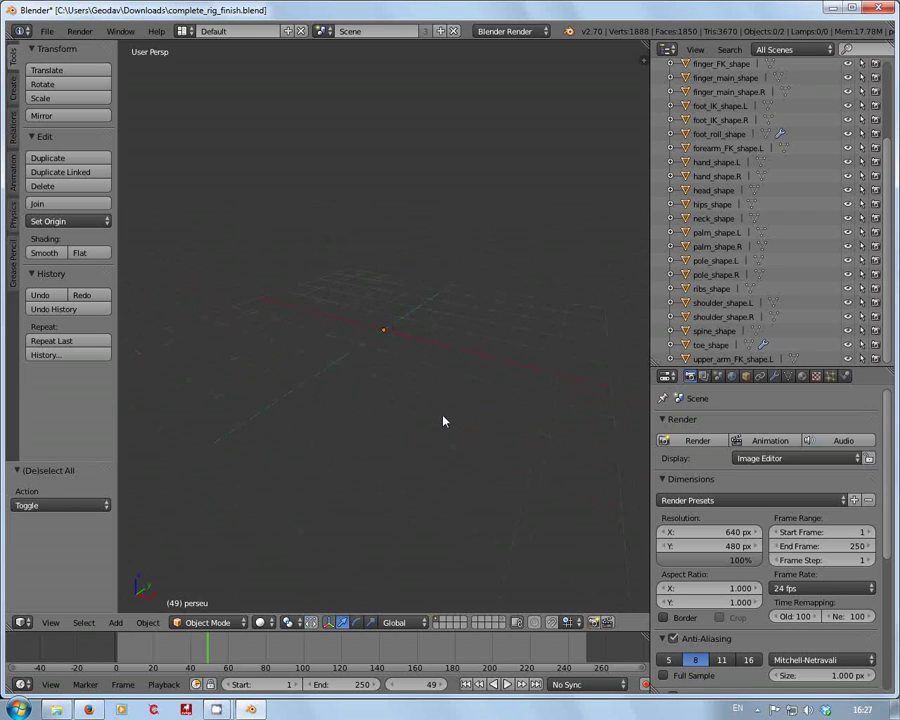
{"action": "key", "text": "a"}
{"action": "key", "text": "n"}
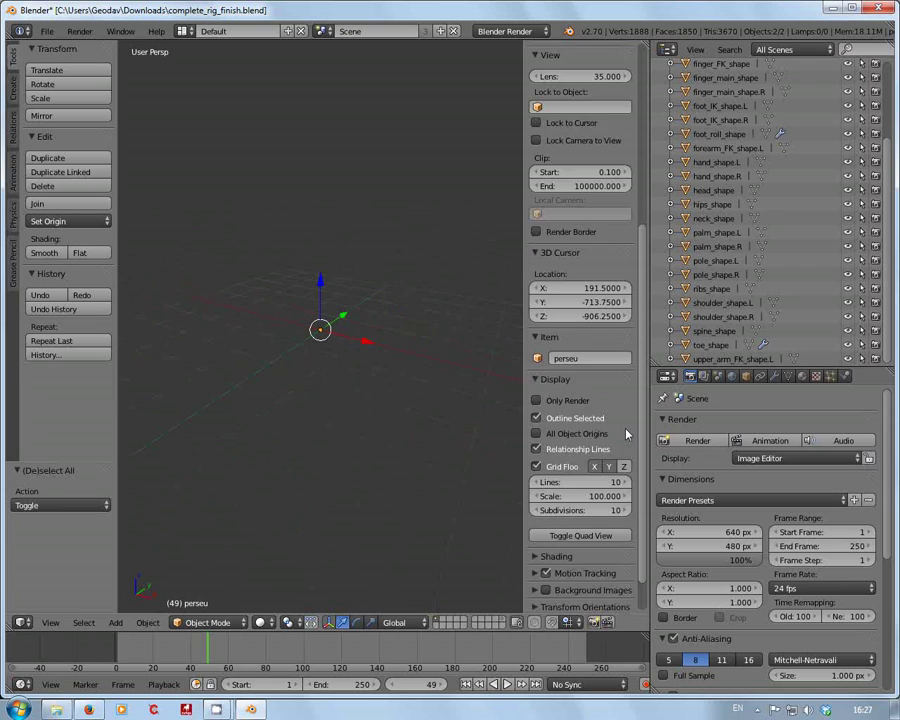
{"action": "scroll", "coordinate": [630, 440], "scroll_direction": "down", "scroll_amount": 3}
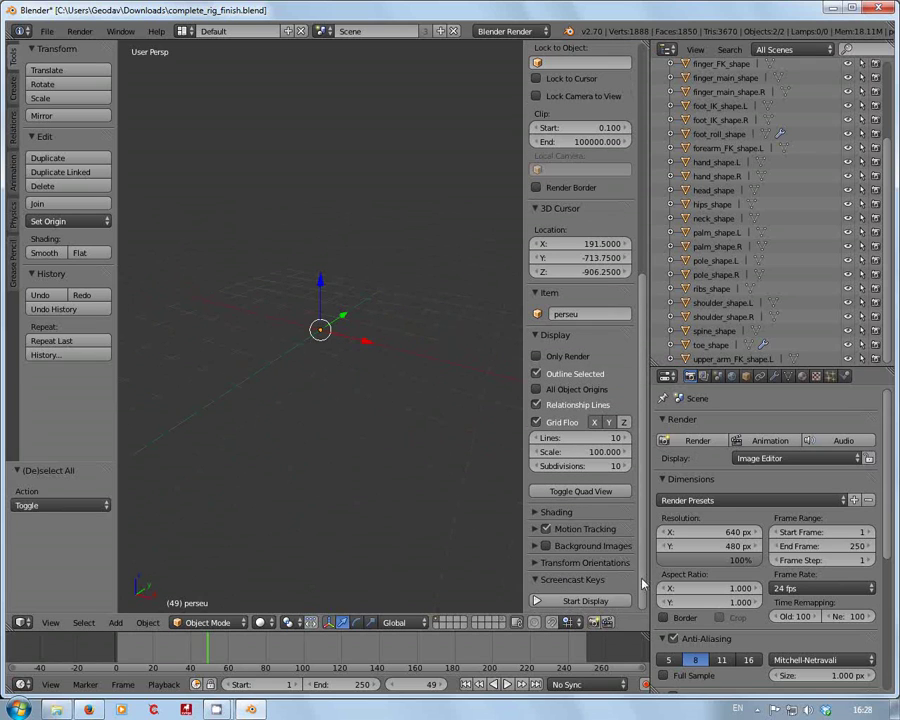
{"action": "left_click", "coordinate": [590, 602]}
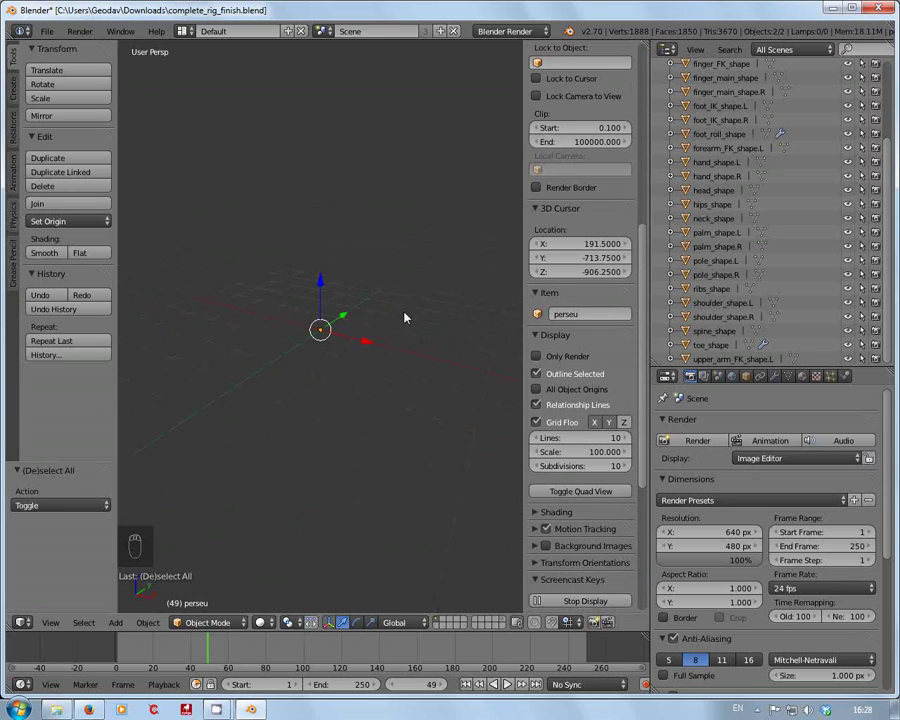
Reselect both the armature and the character mesh and scale them up by a factor of 100
{"action": "key", "text": "a"}
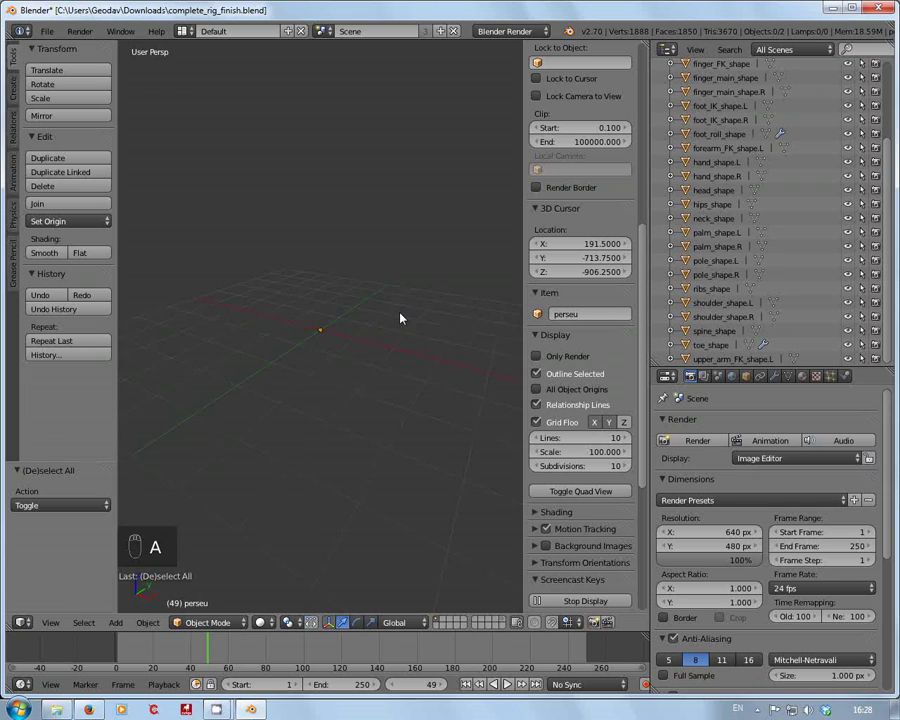
{"action": "key", "text": "a"}
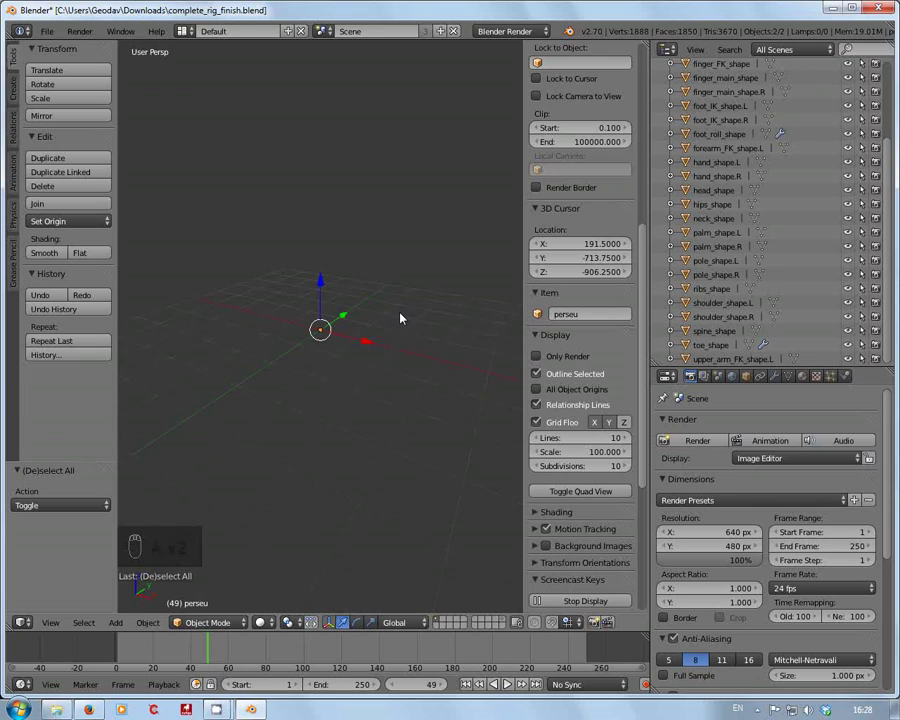
{"action": "key", "text": "s"}
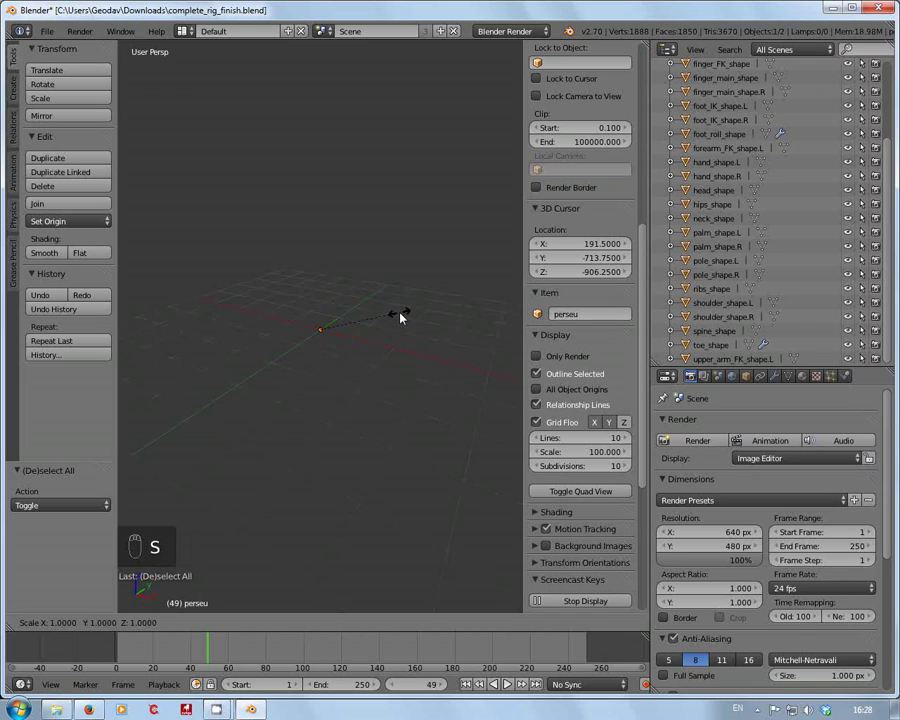
{"action": "type", "text": "100"}
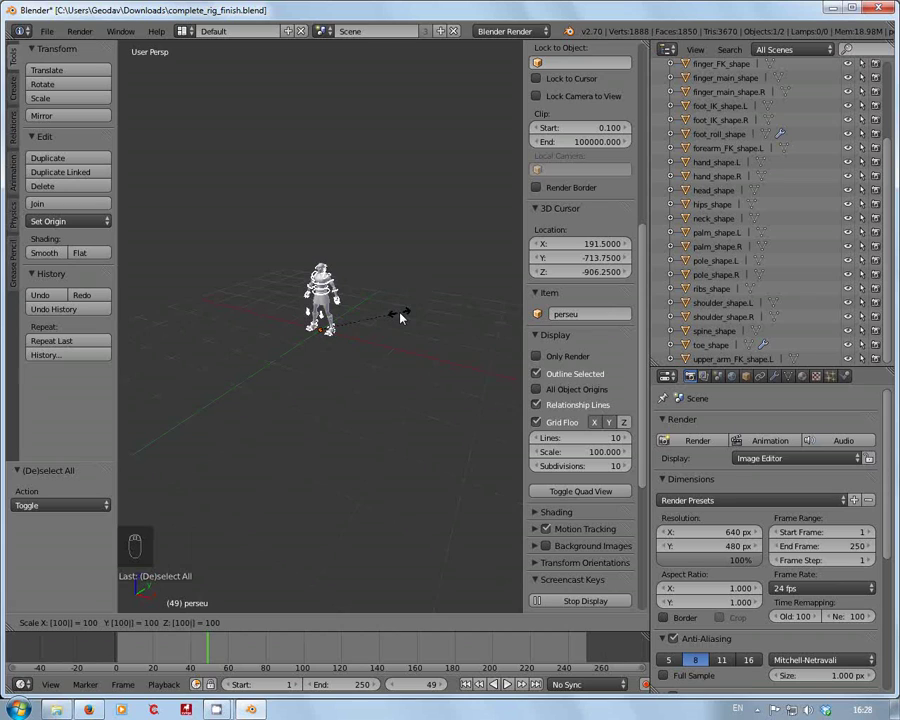
{"action": "left_click", "coordinate": [400, 317]}
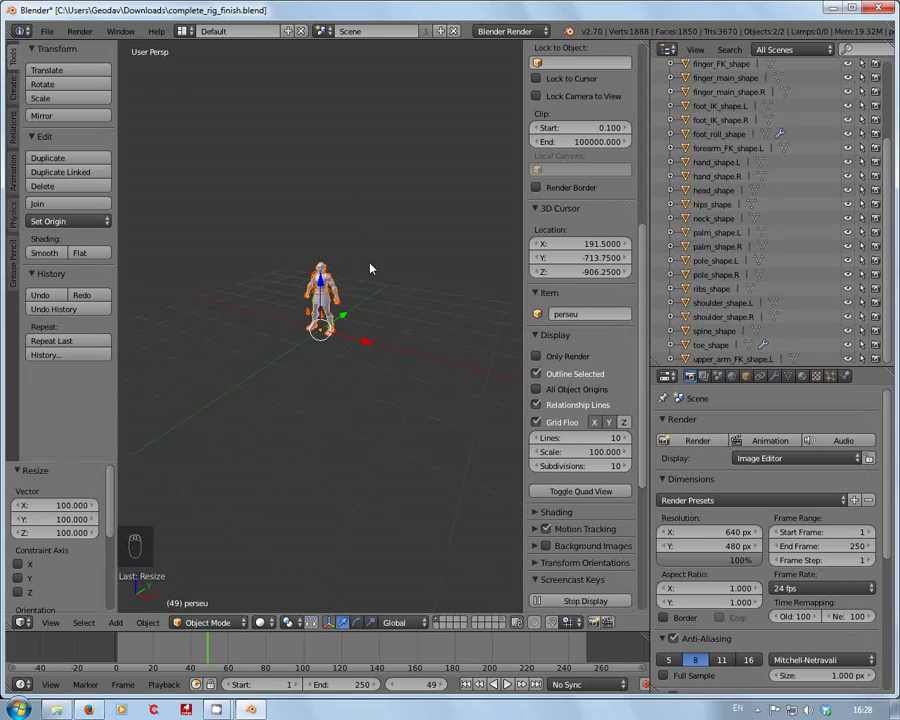
Apply the scale transform to the selected armature and character mesh
{"action": "key", "text": "ctrl+a"}
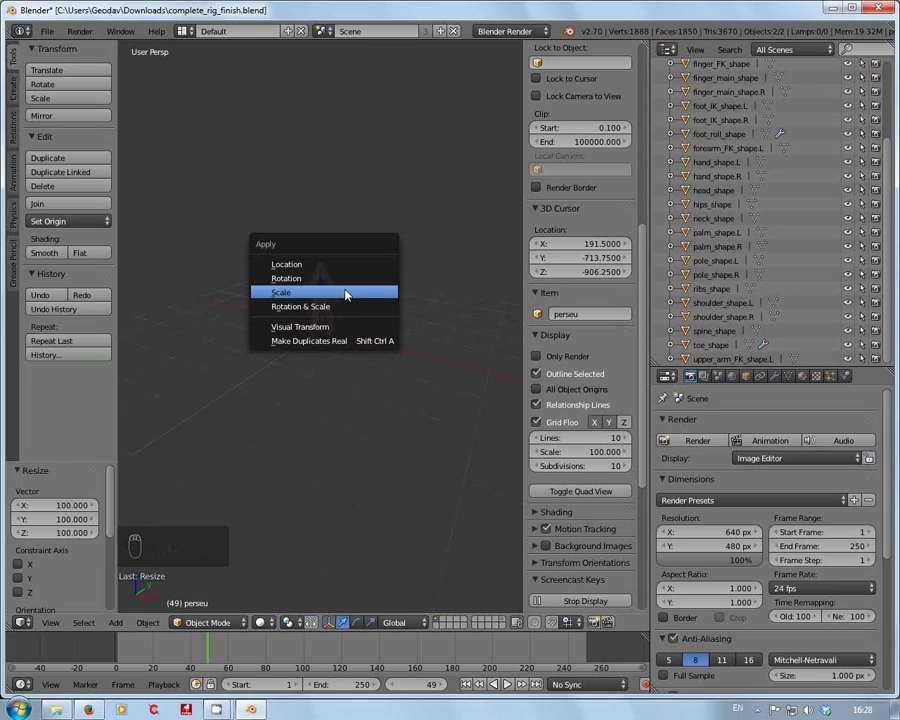
{"action": "left_click", "coordinate": [345, 293]}
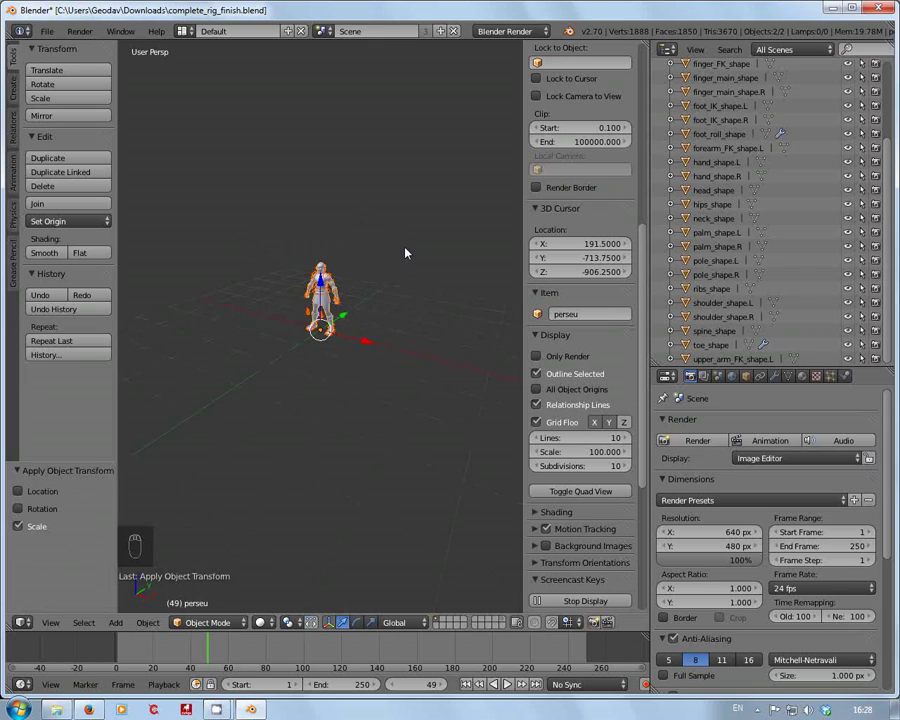
{"action": "key", "text": "Return"}
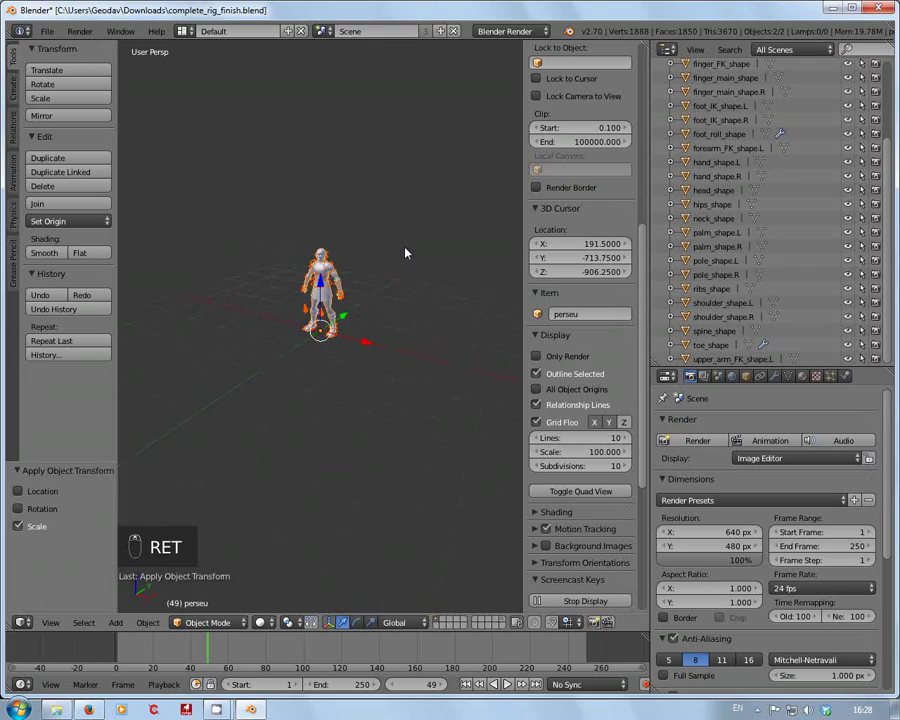
{"action": "scroll", "coordinate": [398, 192], "scroll_direction": "up", "scroll_amount": 4}
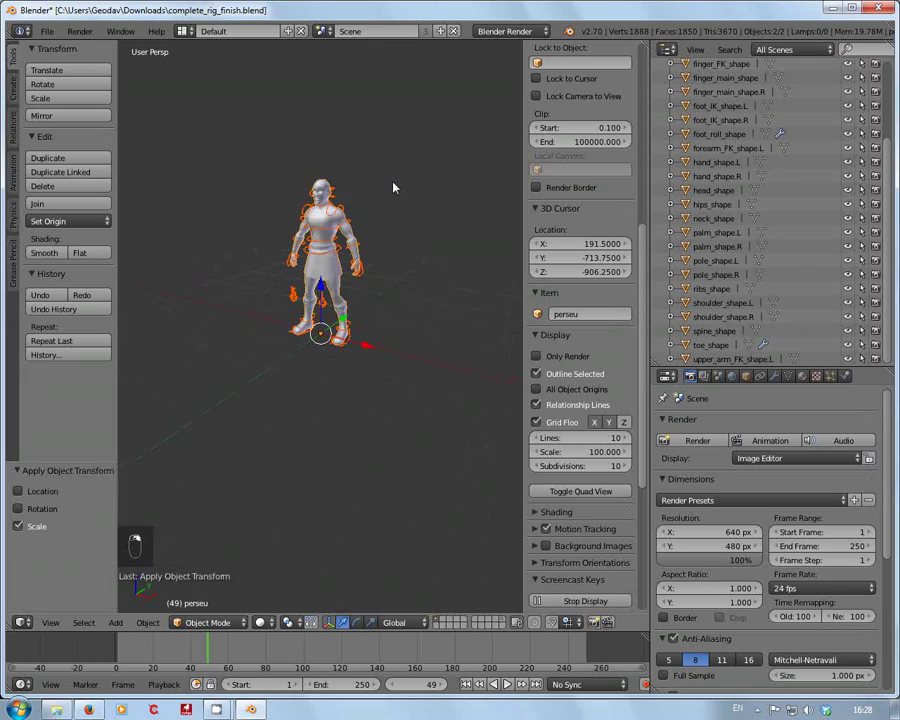
{"action": "middle_click_drag", "start_coordinate": [312, 422], "coordinate": [338, 385]}
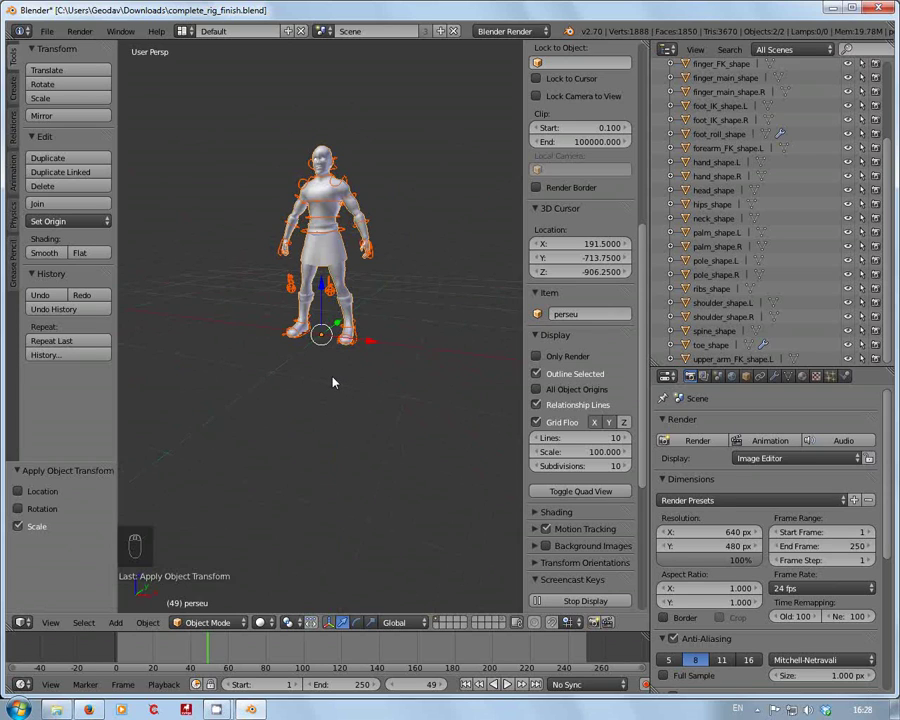
{"action": "middle_click_drag", "start_coordinate": [333, 382], "coordinate": [307, 387]}
{"action": "scroll", "coordinate": [307, 387], "scroll_direction": "up", "scroll_amount": 1}
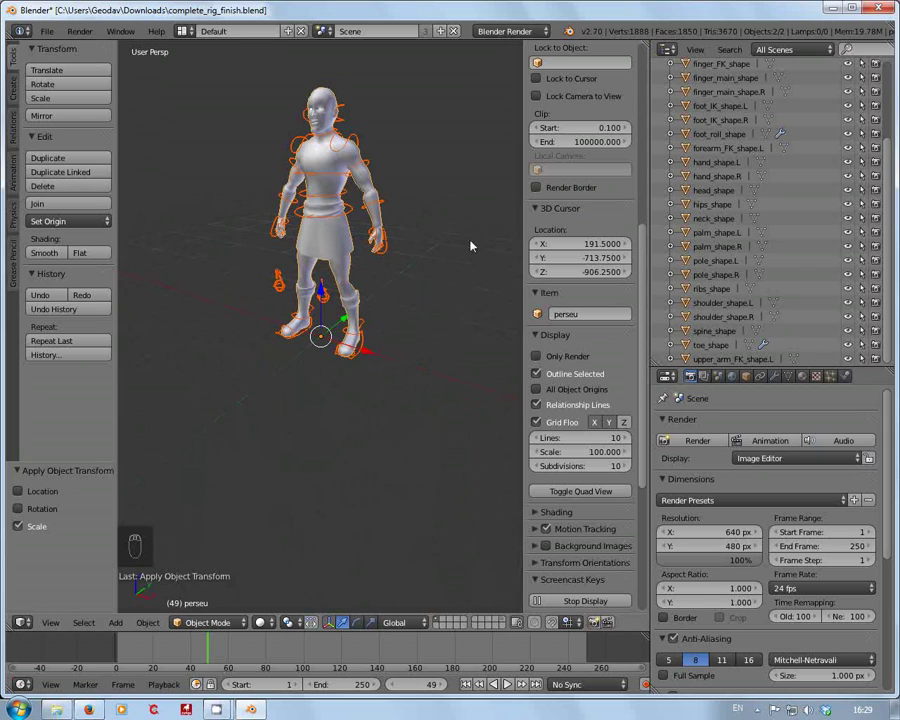
{"action": "scroll", "coordinate": [884, 286], "scroll_direction": "up", "scroll_amount": 3}
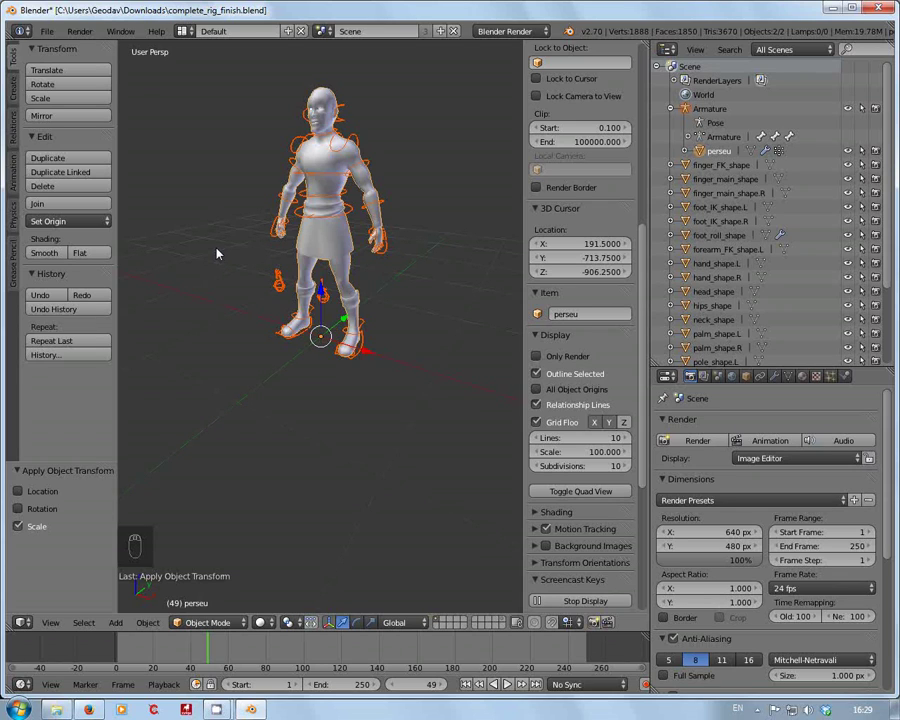
Expand the armature's foot_IK_main.R and foot_IK_main.L bone hierarchies down to their foot_IK bones in the outliner
{"action": "left_click", "coordinate": [689, 137]}
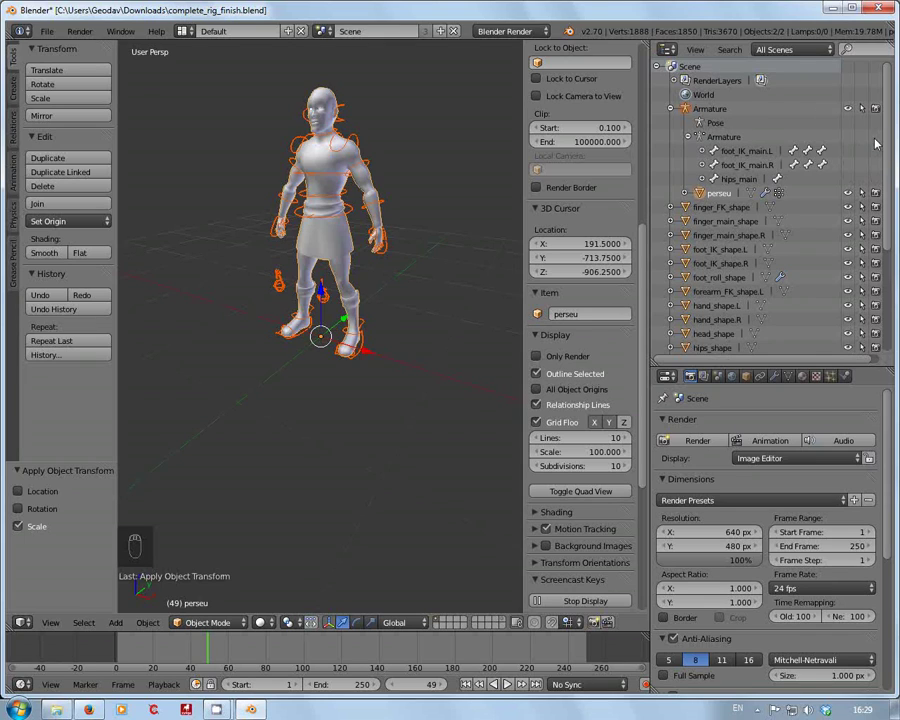
{"action": "left_click", "coordinate": [703, 165]}
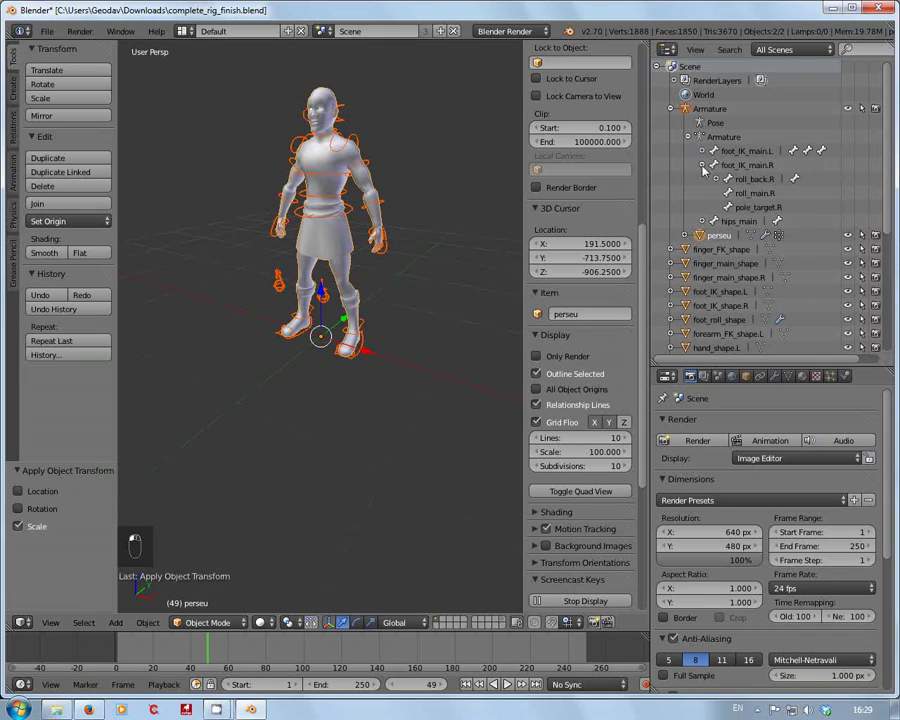
{"action": "left_click", "coordinate": [717, 179]}
{"action": "left_click", "coordinate": [730, 194]}
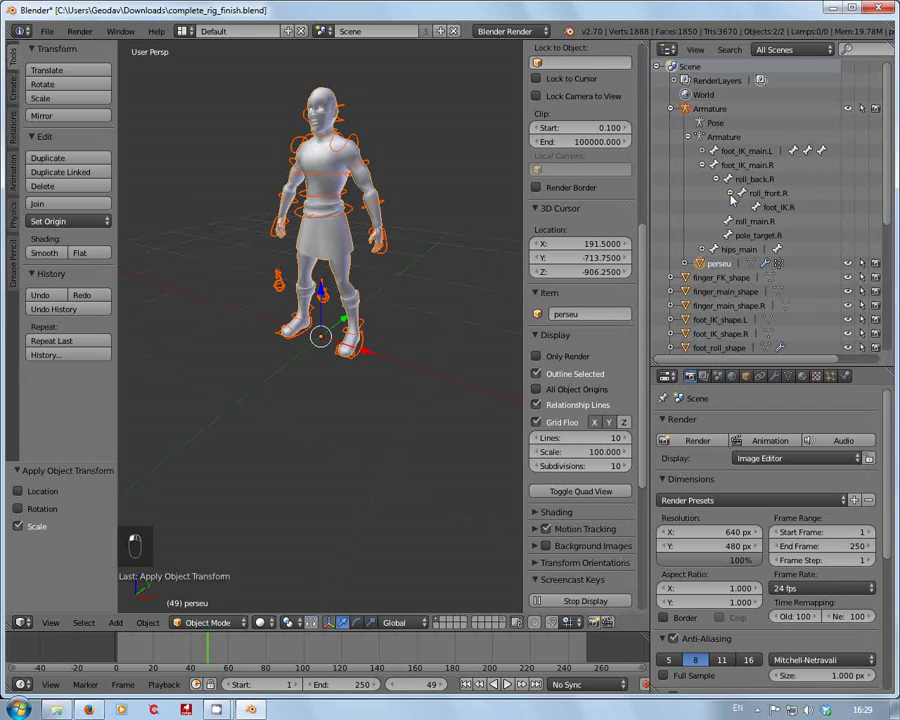
{"action": "left_click", "coordinate": [703, 151]}
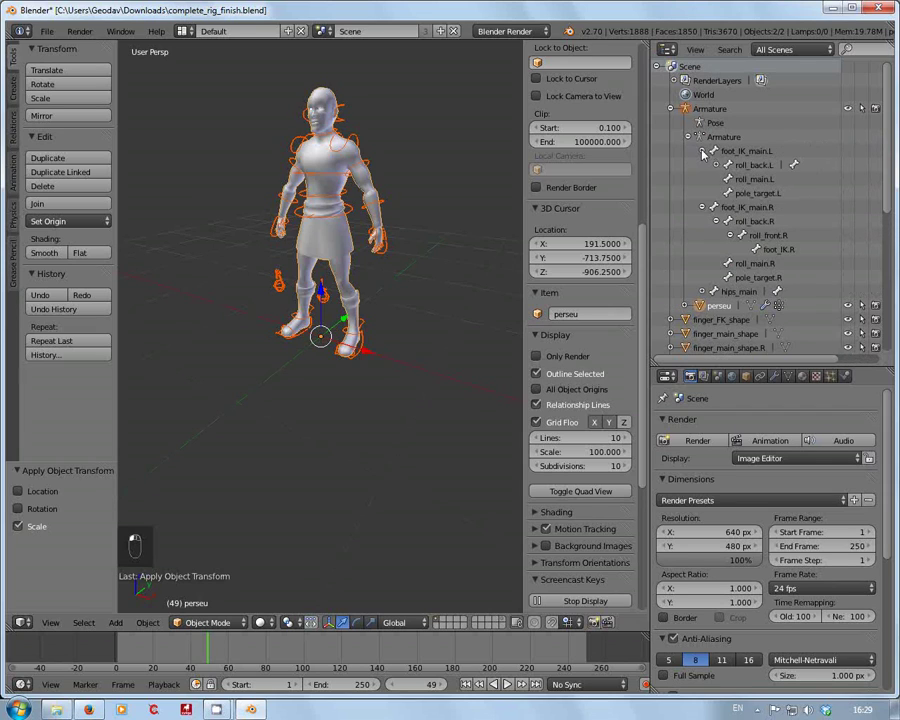
{"action": "left_click", "coordinate": [716, 165]}
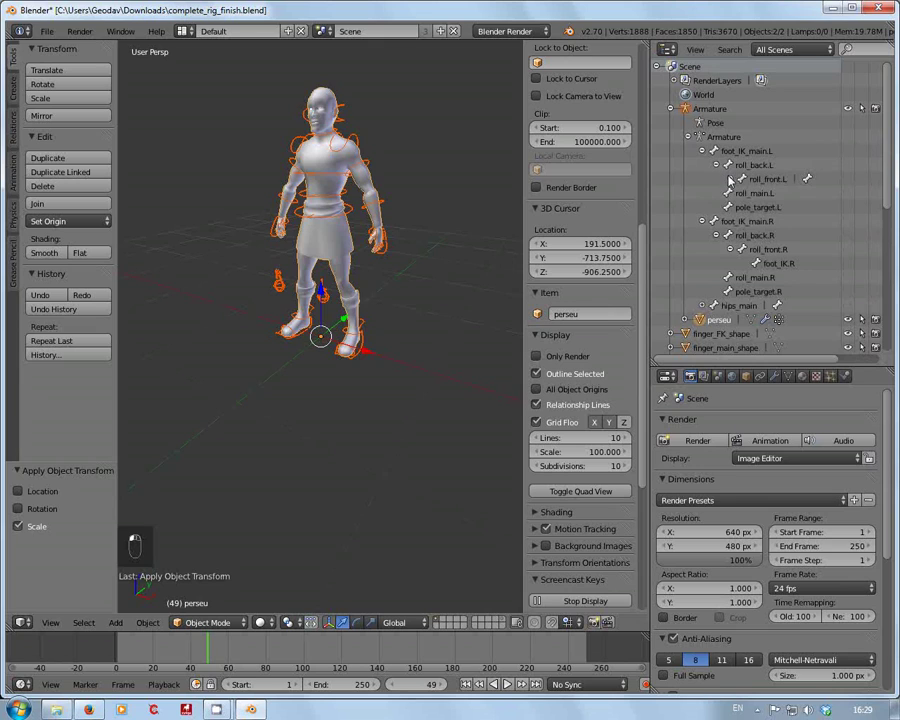
{"action": "left_click", "coordinate": [730, 179]}
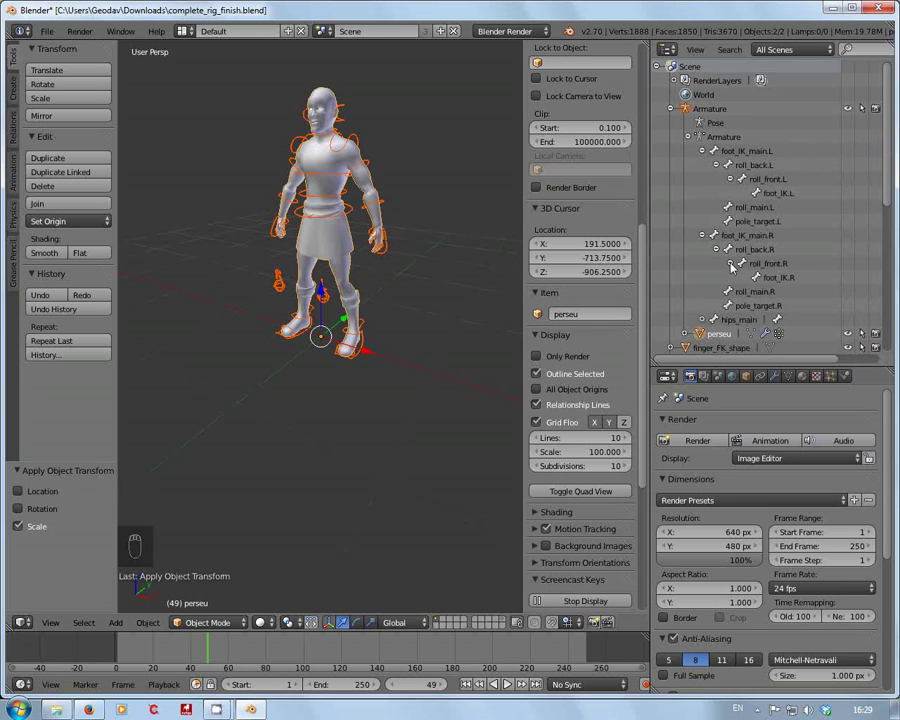
{"action": "scroll", "coordinate": [886, 208], "scroll_direction": "down", "scroll_amount": 2}
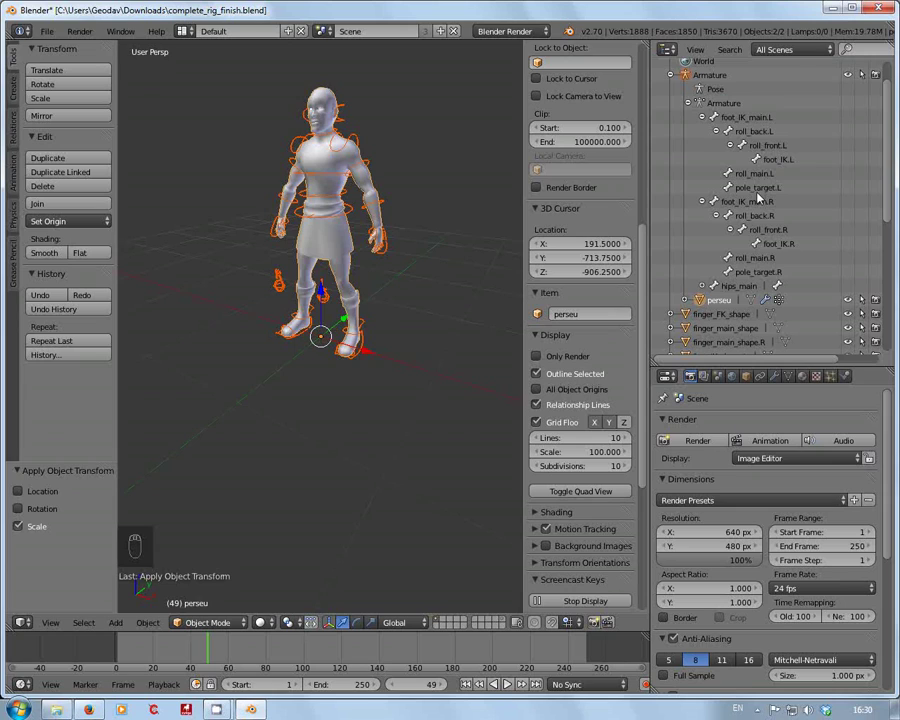
Turn off Deform for the right-foot control bones pole_target.R, roll_main.R, foot_IK.R, roll_front.R, roll_back.R and foot_IK_main.R
{"action": "left_click", "coordinate": [753, 273]}
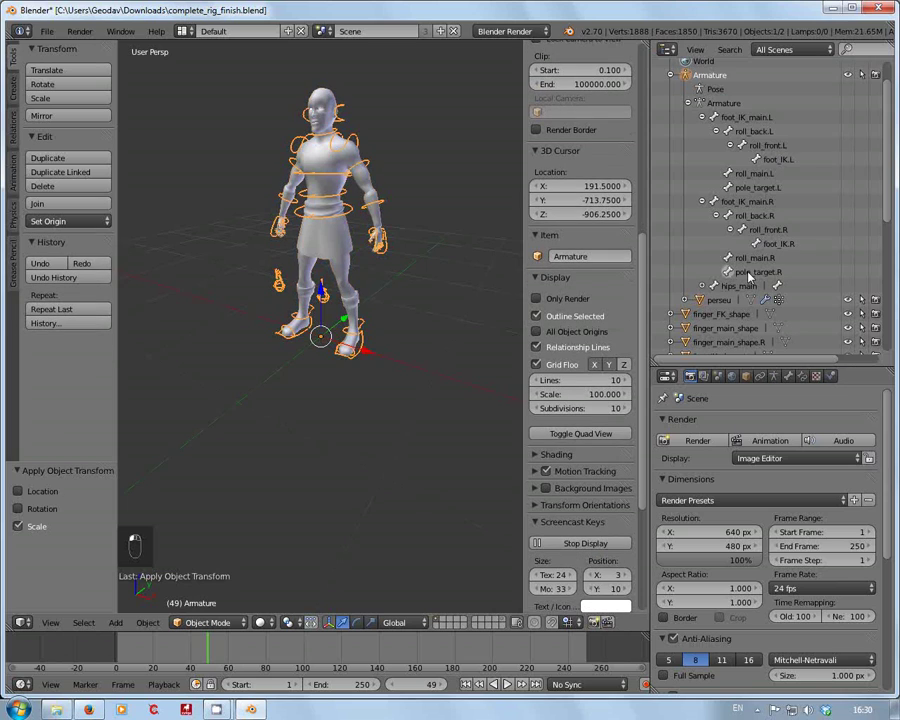
{"action": "left_click", "coordinate": [789, 377]}
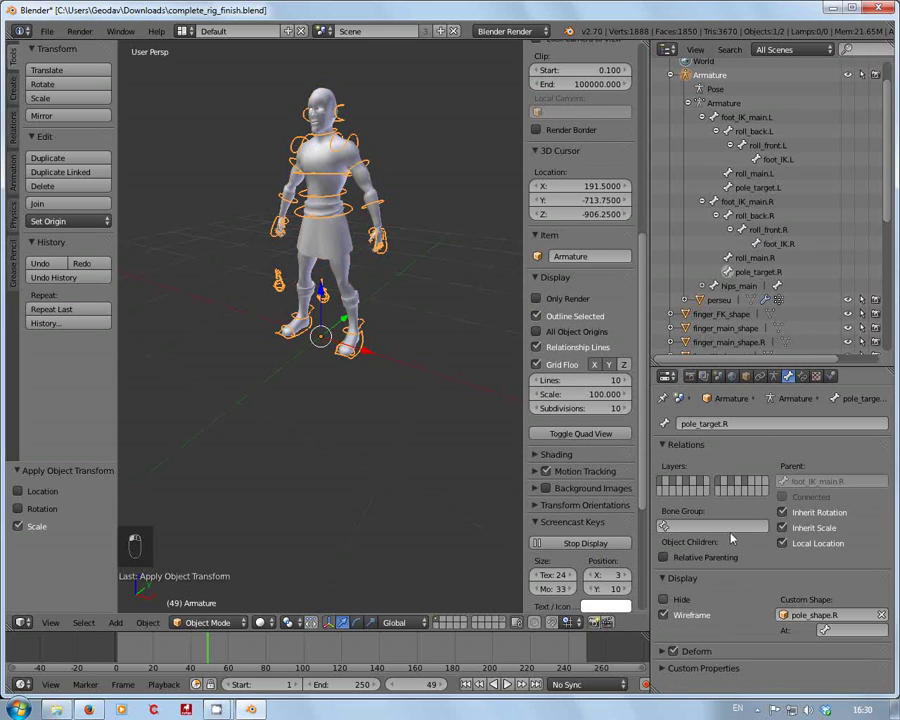
{"action": "left_click", "coordinate": [675, 652]}
{"action": "left_click", "coordinate": [752, 258]}
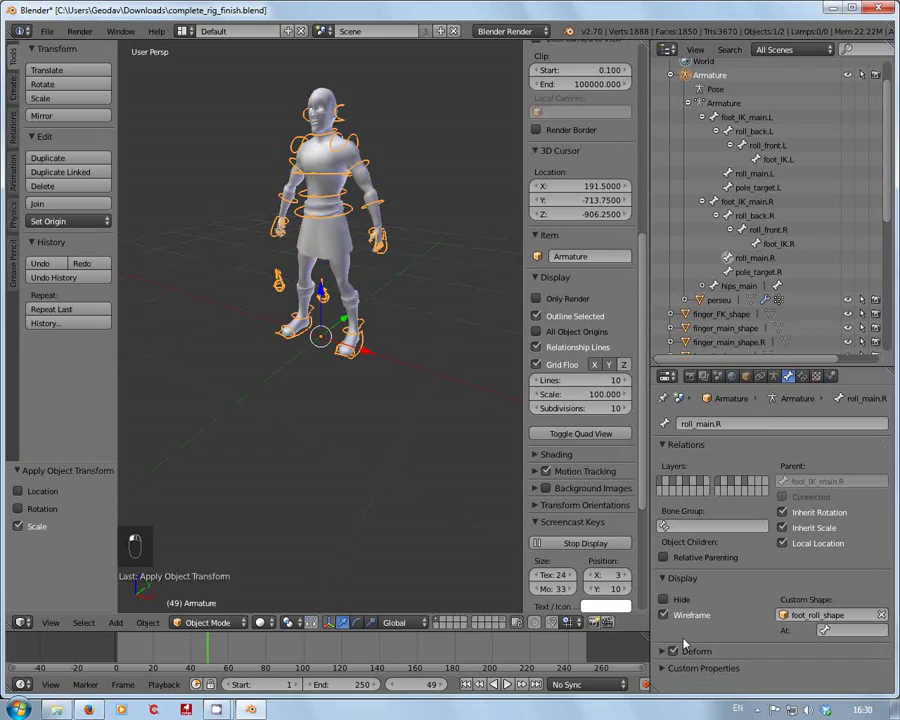
{"action": "left_click", "coordinate": [778, 244]}
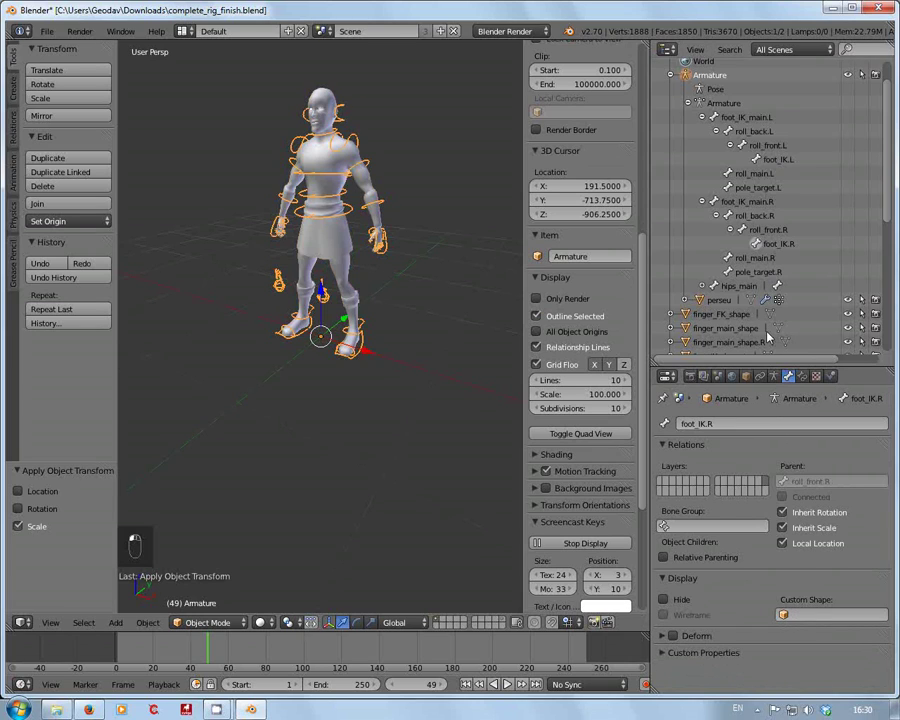
{"action": "left_click", "coordinate": [768, 229]}
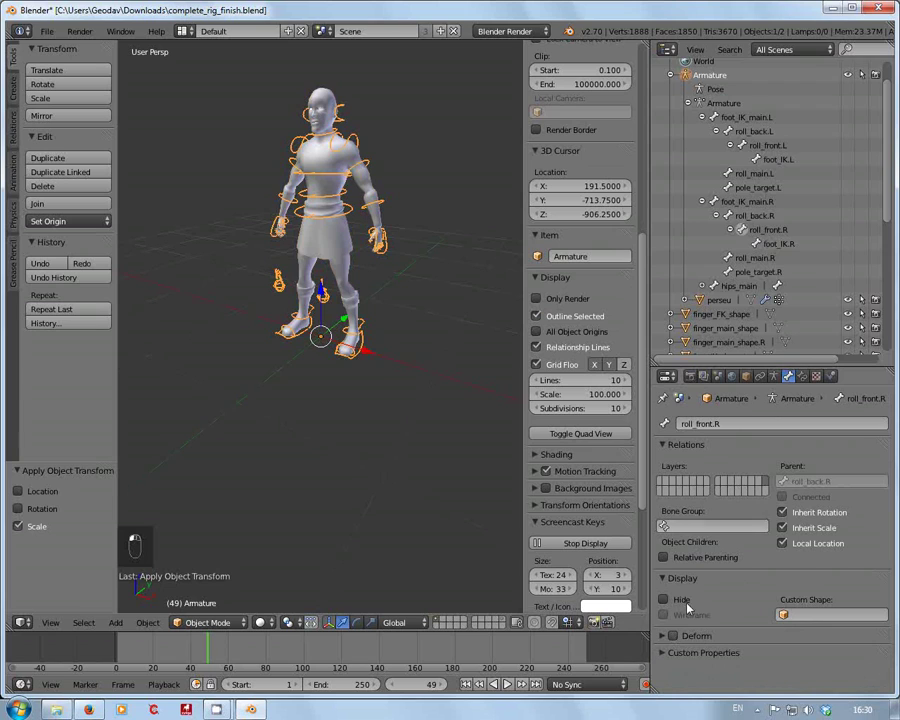
{"action": "left_click", "coordinate": [752, 215]}
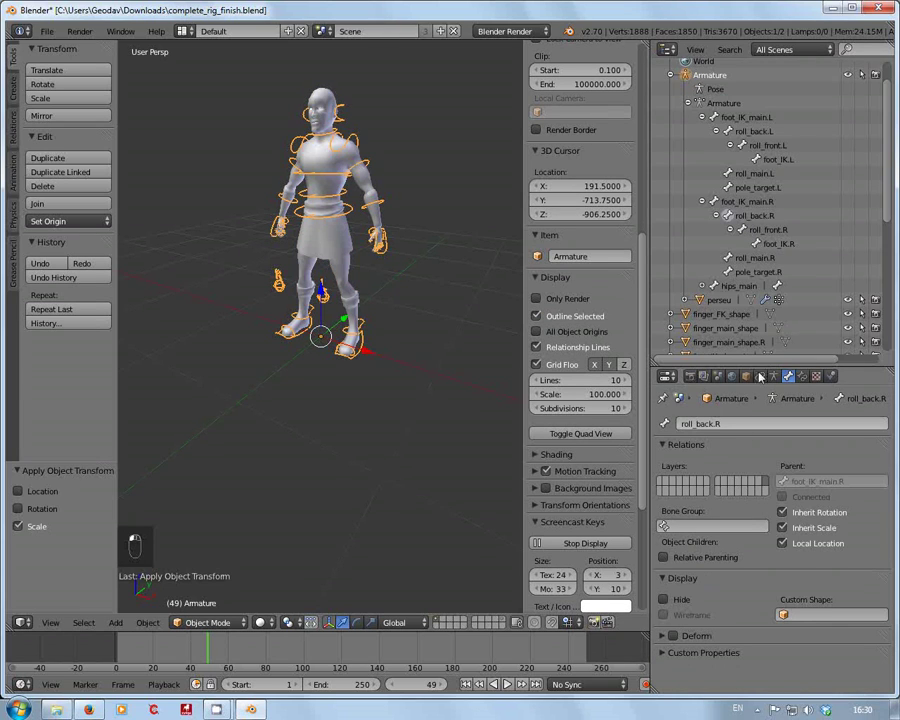
{"action": "left_click", "coordinate": [747, 201]}
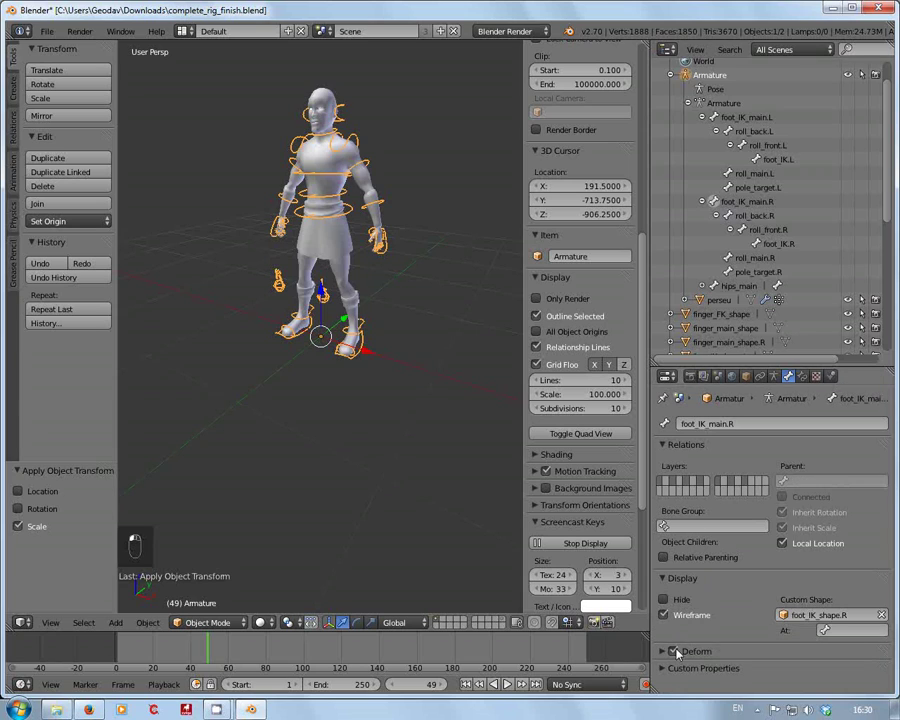
Turn off Deform for the left-foot control bones from pole_target.L up to foot_IK_main.L, and collapse both foot bone hierarchies
{"action": "left_click", "coordinate": [754, 188]}
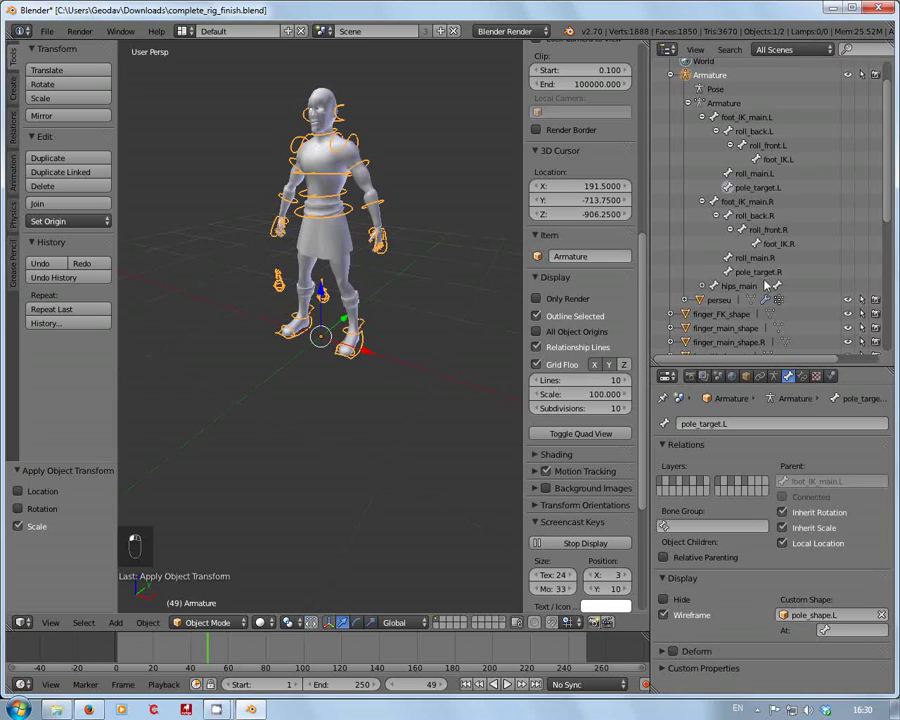
{"action": "left_click", "coordinate": [752, 173]}
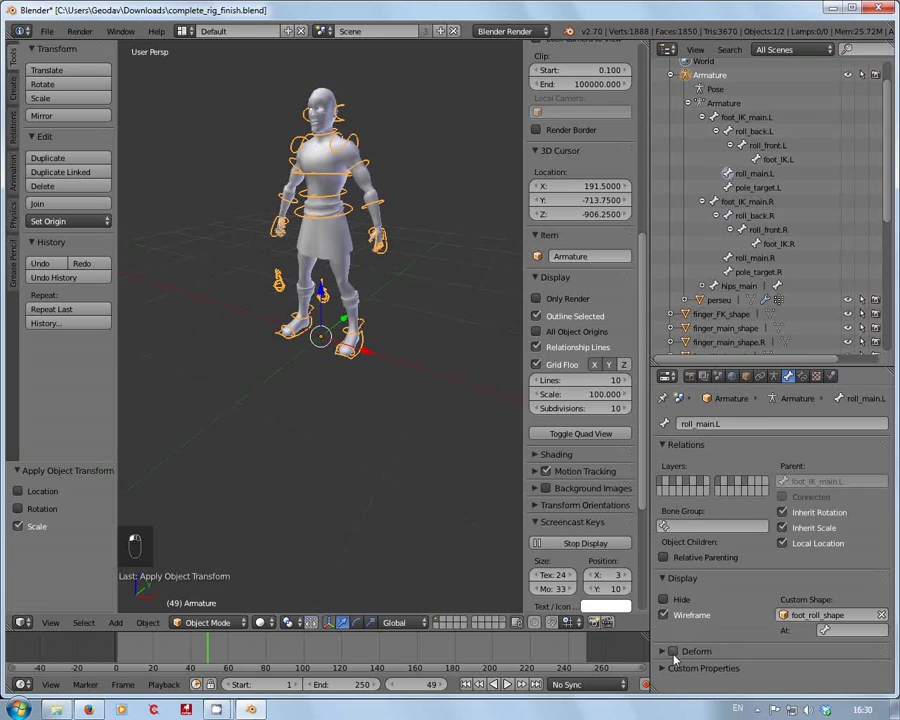
{"action": "left_click", "coordinate": [778, 159]}
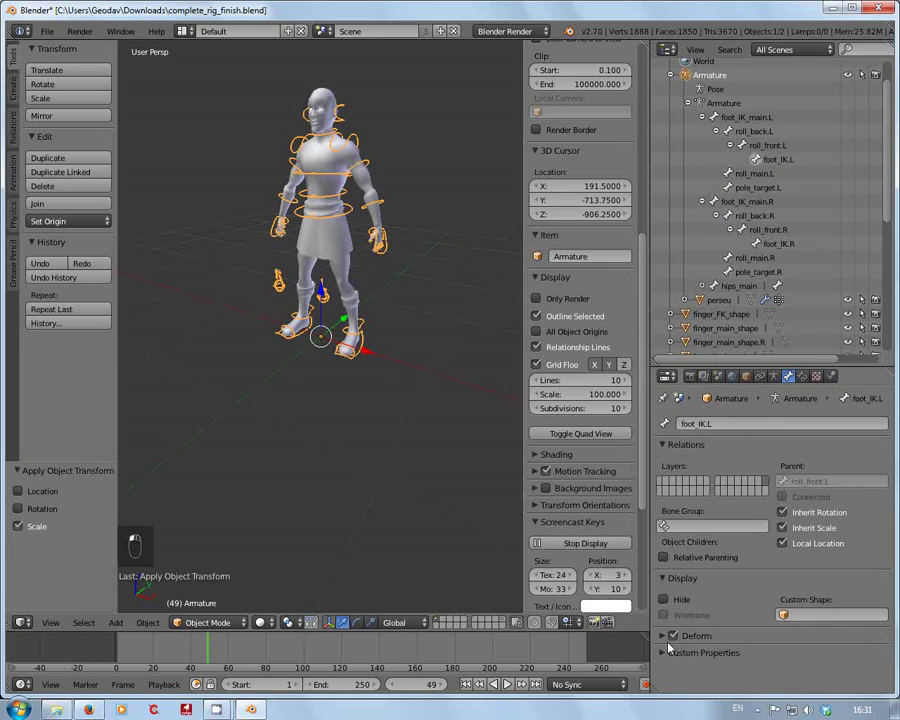
{"action": "left_click", "coordinate": [768, 146]}
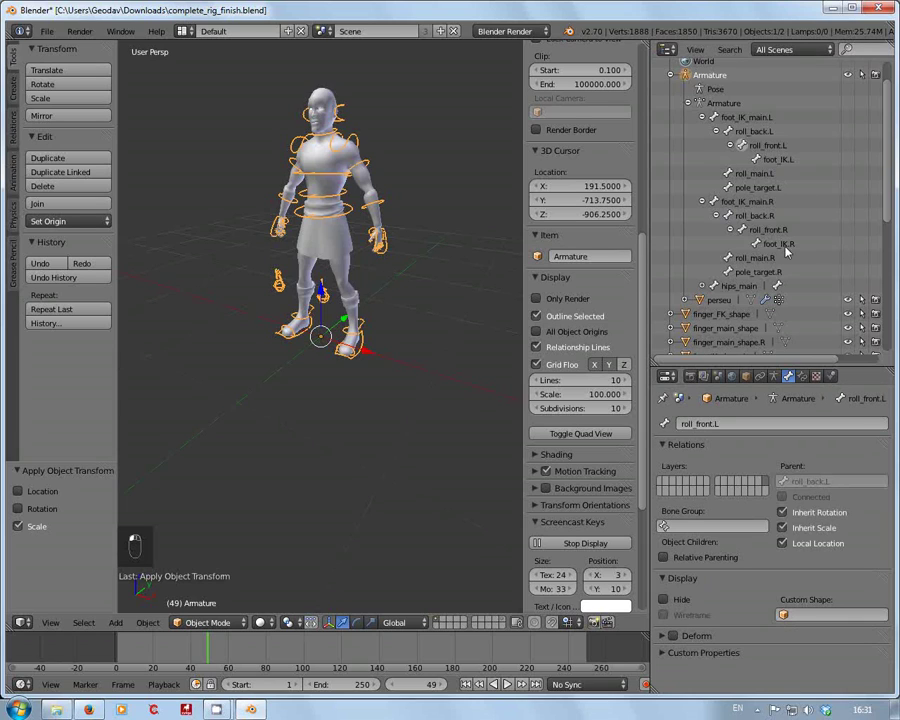
{"action": "left_click", "coordinate": [754, 131]}
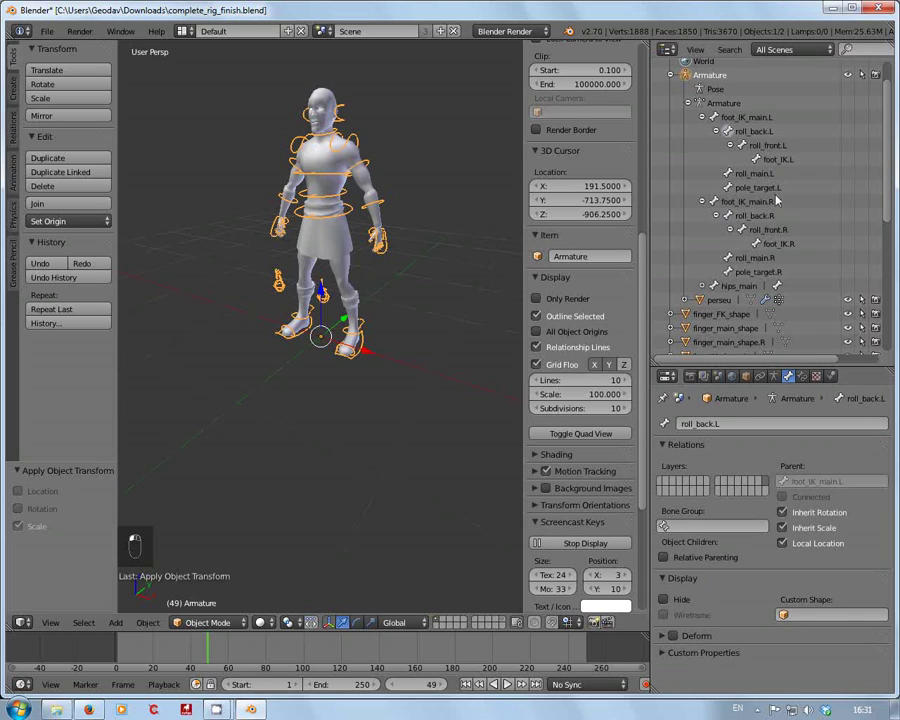
{"action": "left_click", "coordinate": [748, 117]}
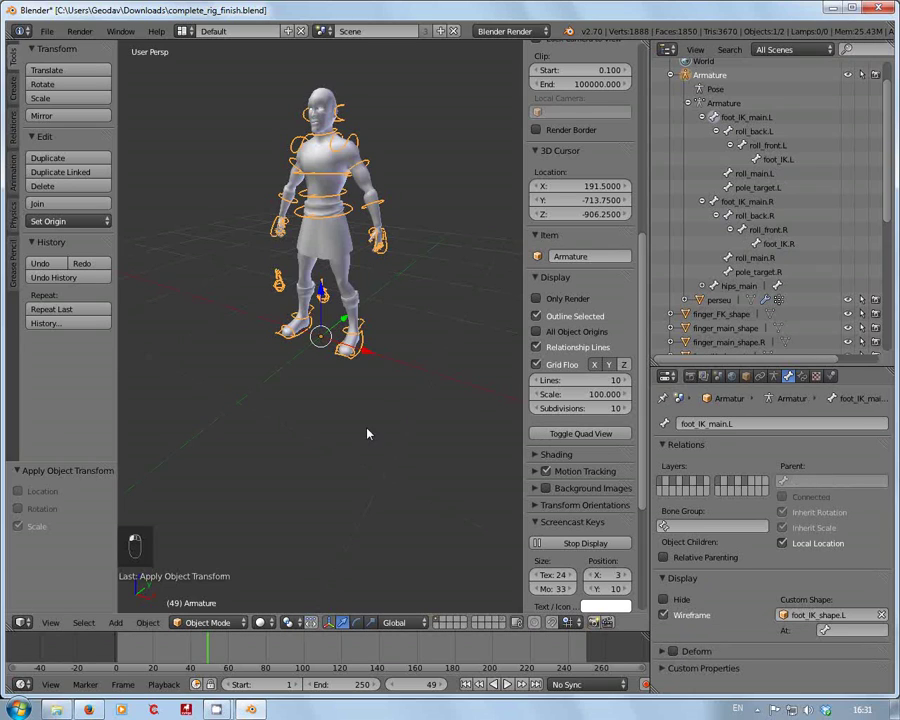
{"action": "left_click", "coordinate": [702, 117]}
{"action": "left_click", "coordinate": [702, 131]}
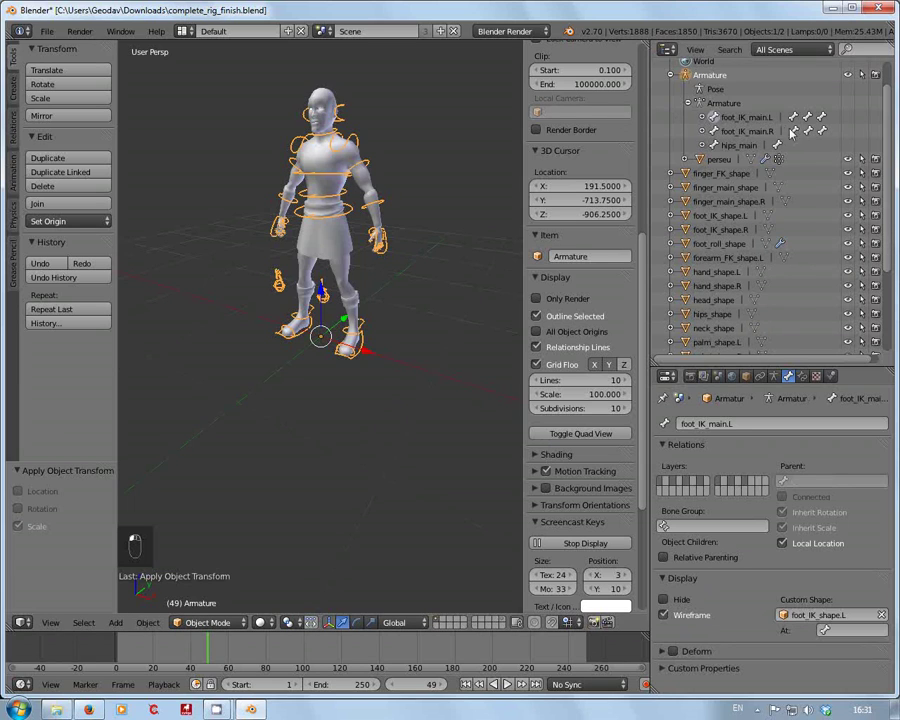
Select the perseu character mesh and start an Autodesk FBX export into the UE4_Character folder
{"action": "right_click", "coordinate": [320, 248]}
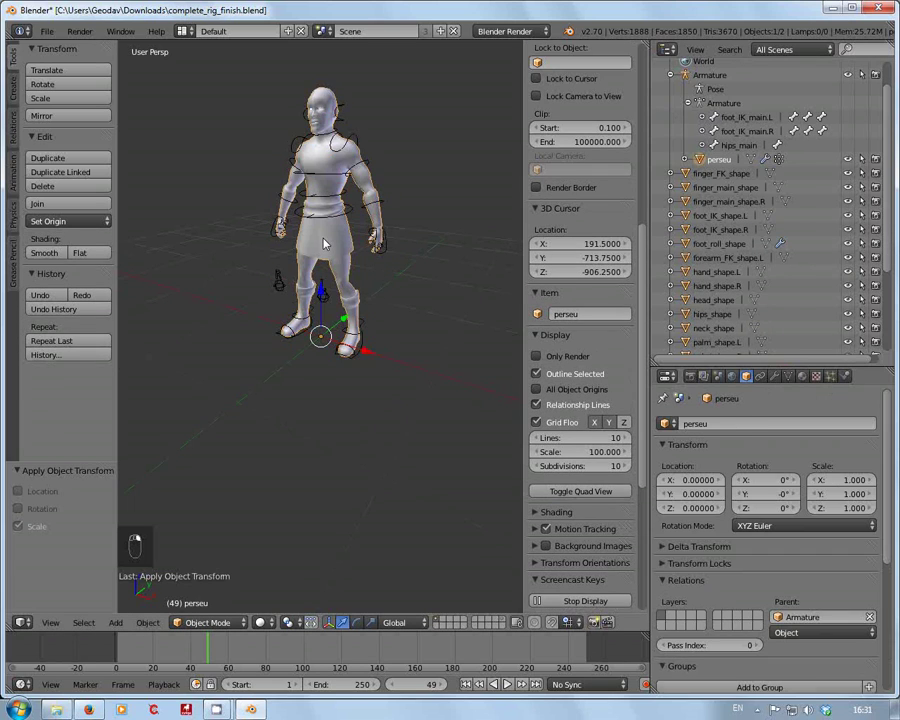
{"action": "left_click", "coordinate": [46, 32]}
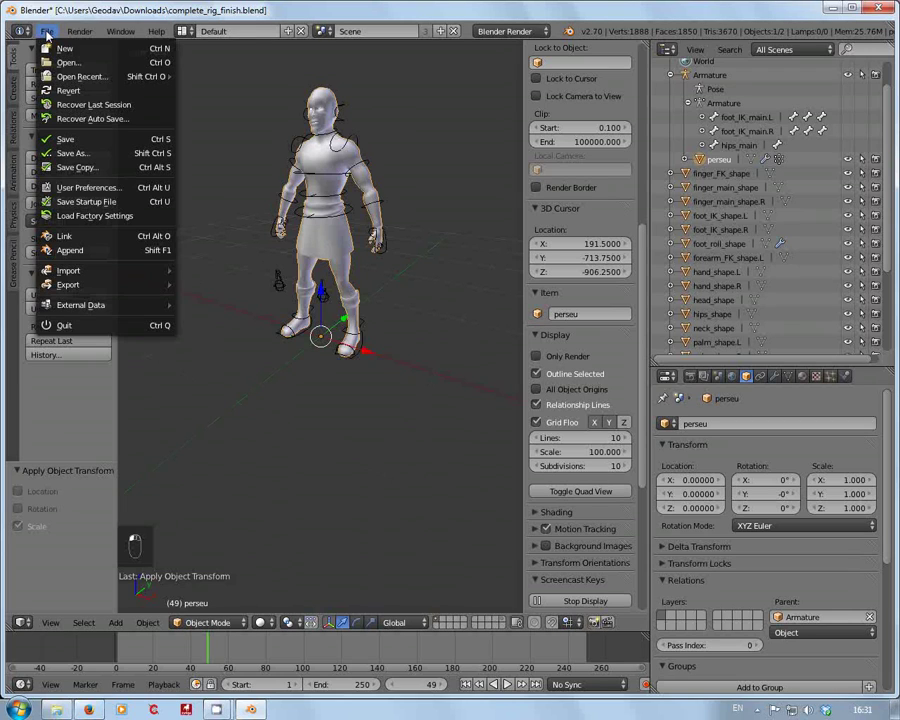
{"action": "mouse_move", "coordinate": [95, 289]}
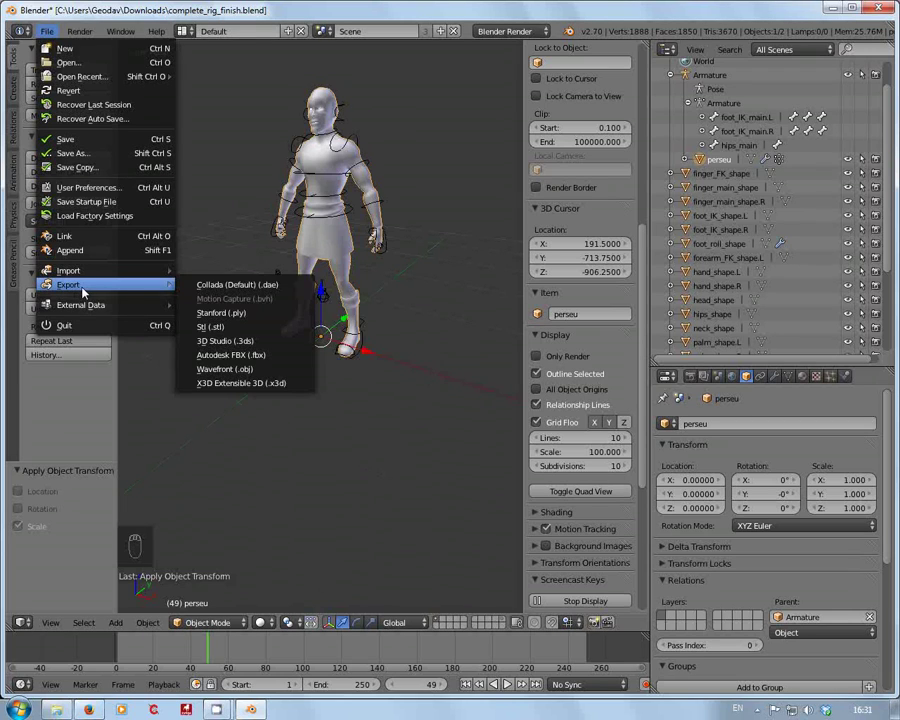
{"action": "left_click", "coordinate": [241, 358]}
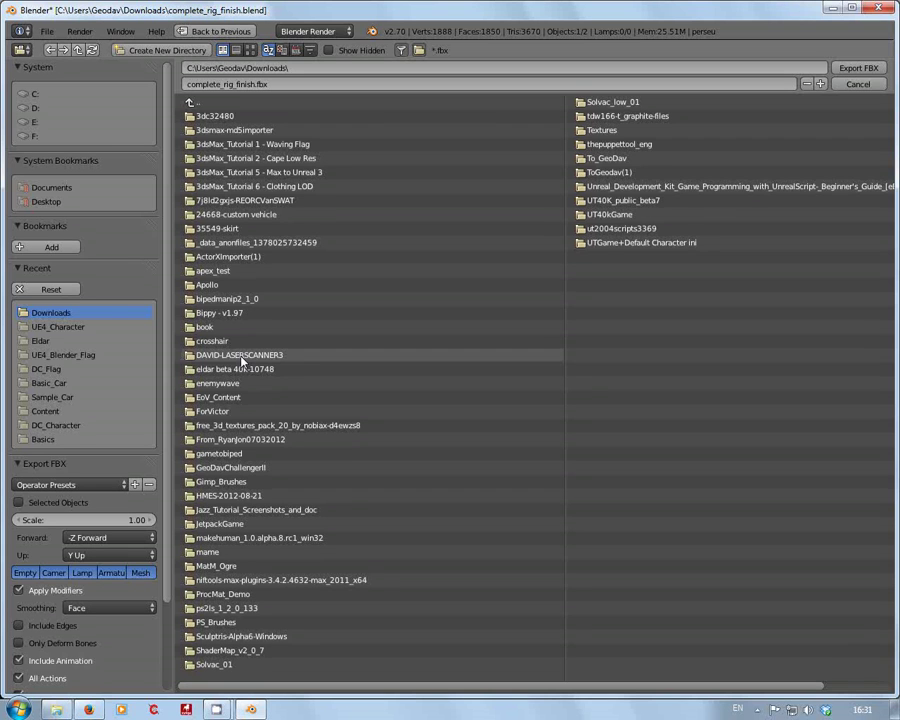
{"action": "left_click", "coordinate": [55, 327]}
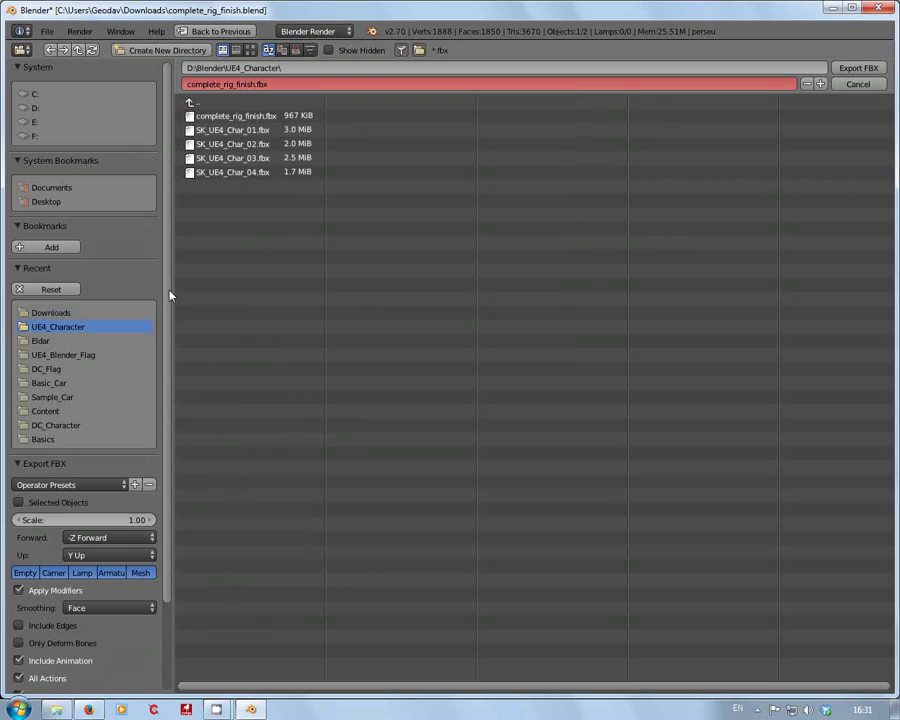
Limit the FBX export to Selected Objects and Only Deform Bones, and export it as complete_rig_finish.fbx
{"action": "left_click_drag", "start_coordinate": [170, 295], "coordinate": [160, 403]}
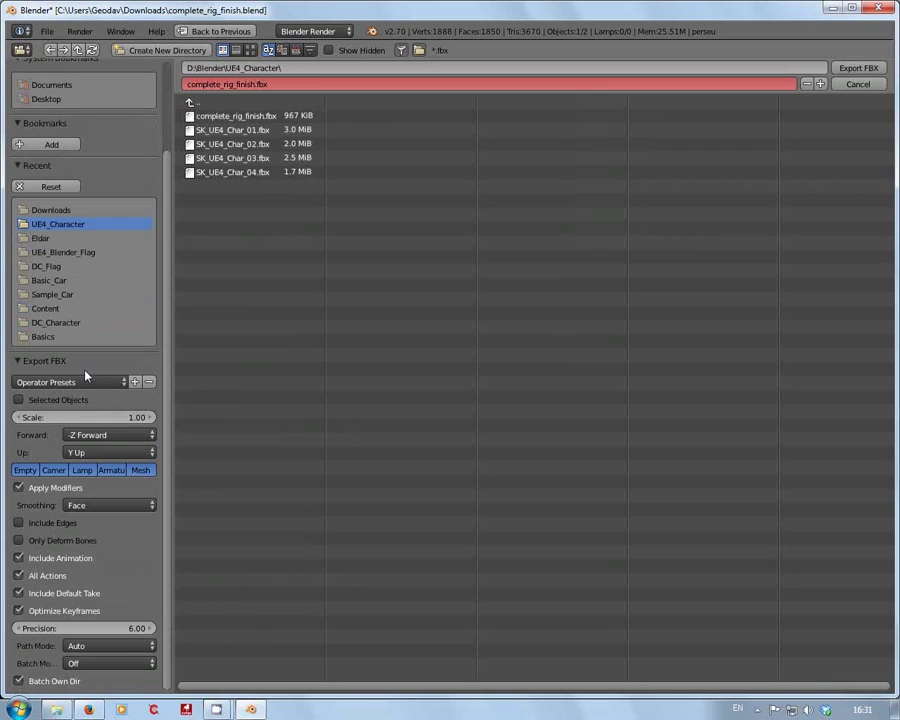
{"action": "left_click", "coordinate": [19, 400]}
{"action": "left_click", "coordinate": [19, 541]}
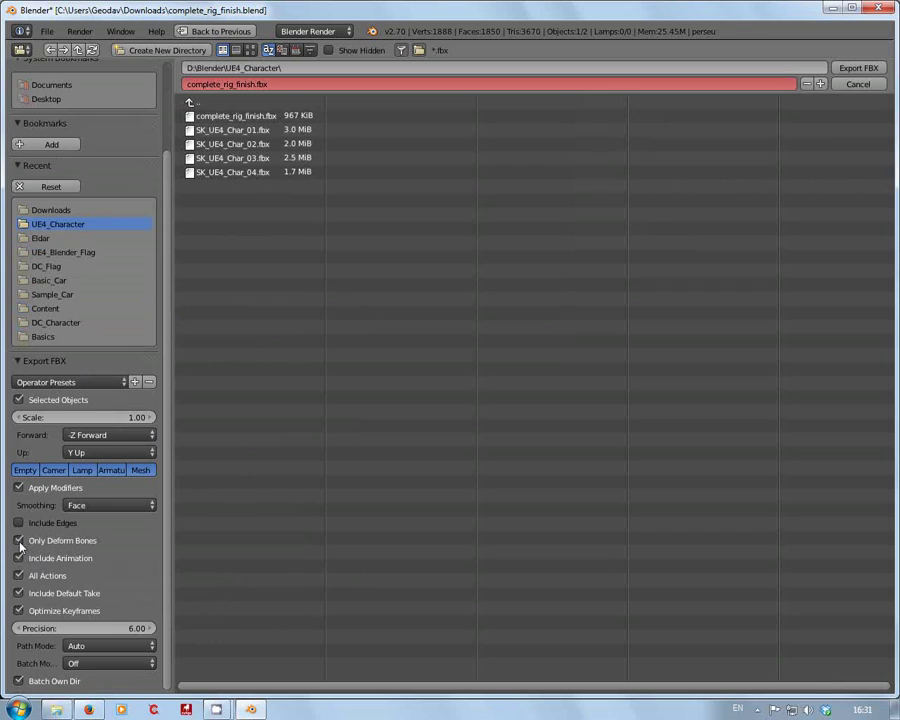
{"action": "left_click", "coordinate": [856, 70]}
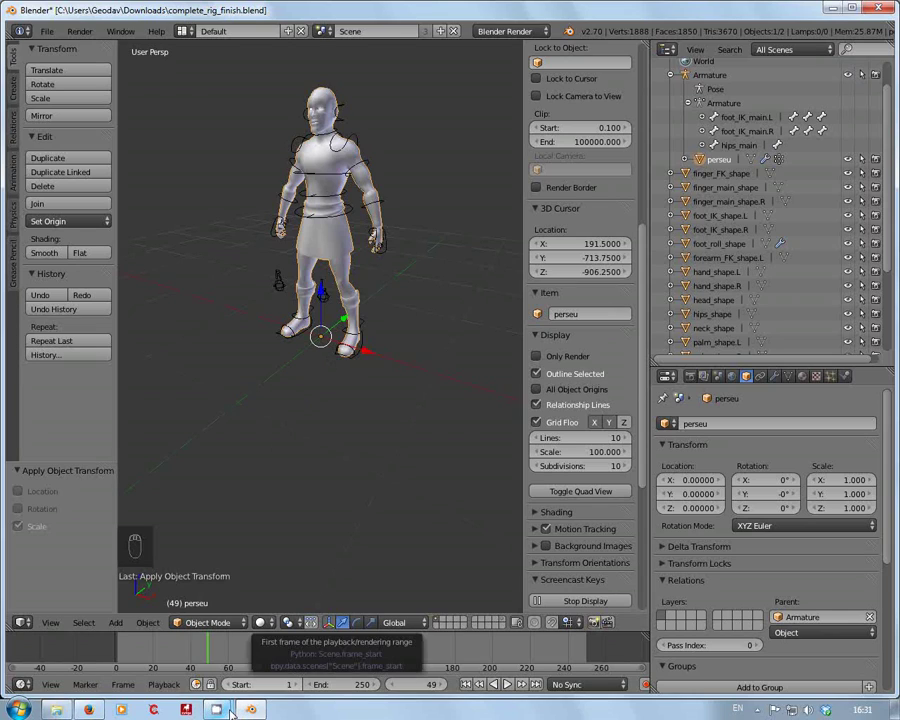
{"action": "mouse_move", "coordinate": [232, 712]}
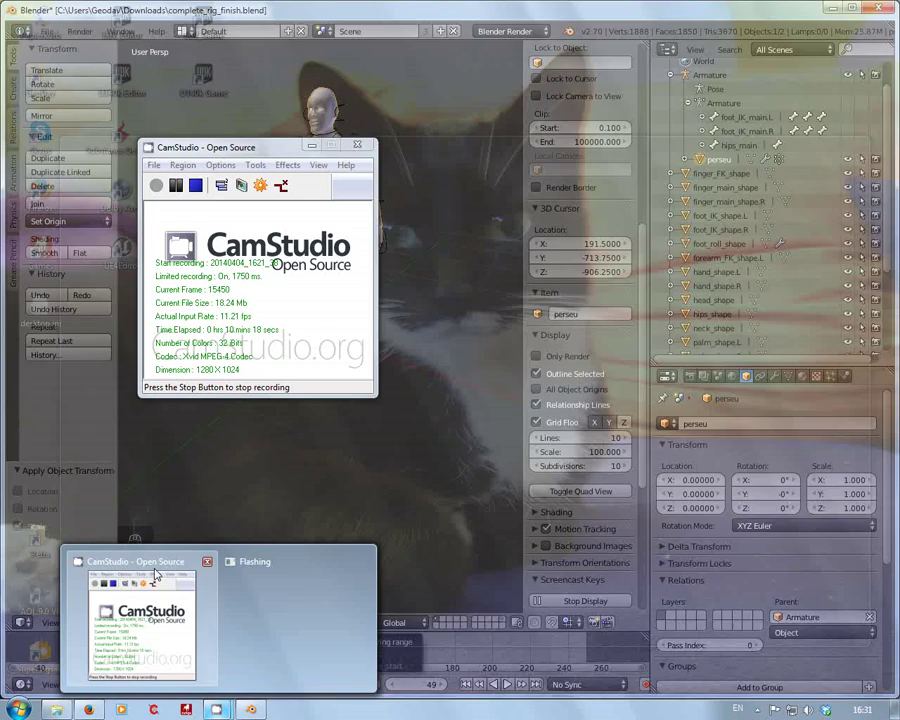
{"action": "left_click", "coordinate": [140, 625]}
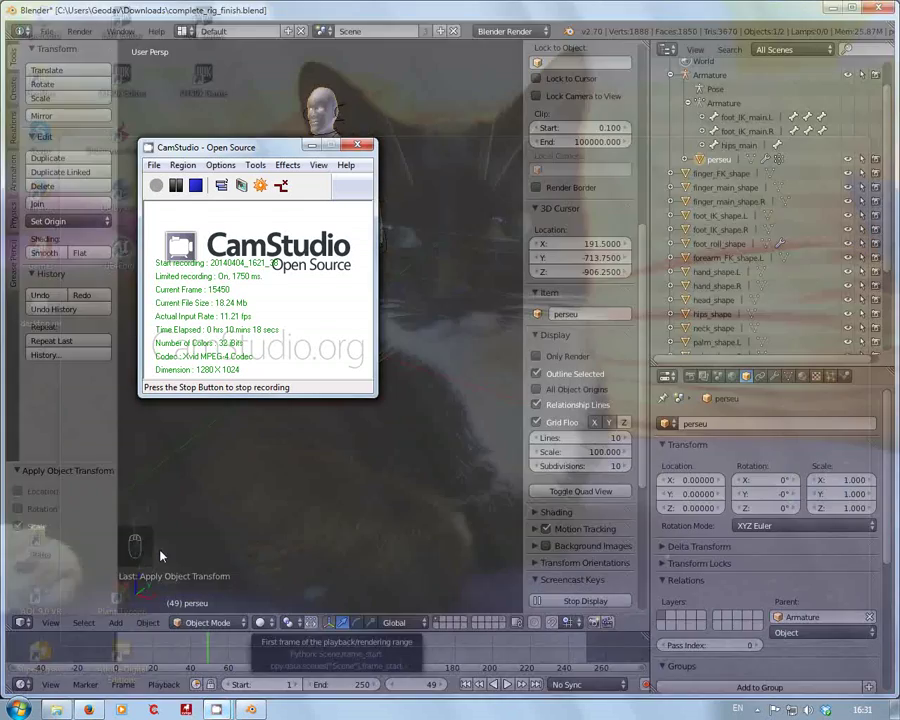
{"action": "left_click", "coordinate": [196, 185]}
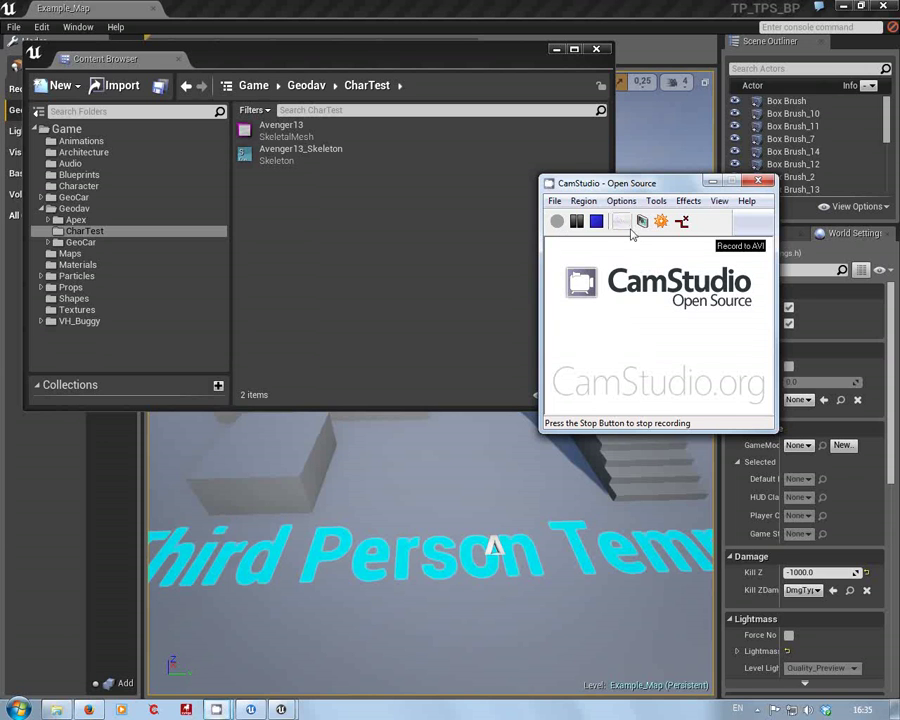
Start an asset import into the CharTest folder using complete_rig_finish.fbx from D:\Blender\UE4_Character
{"action": "left_click", "coordinate": [373, 317]}
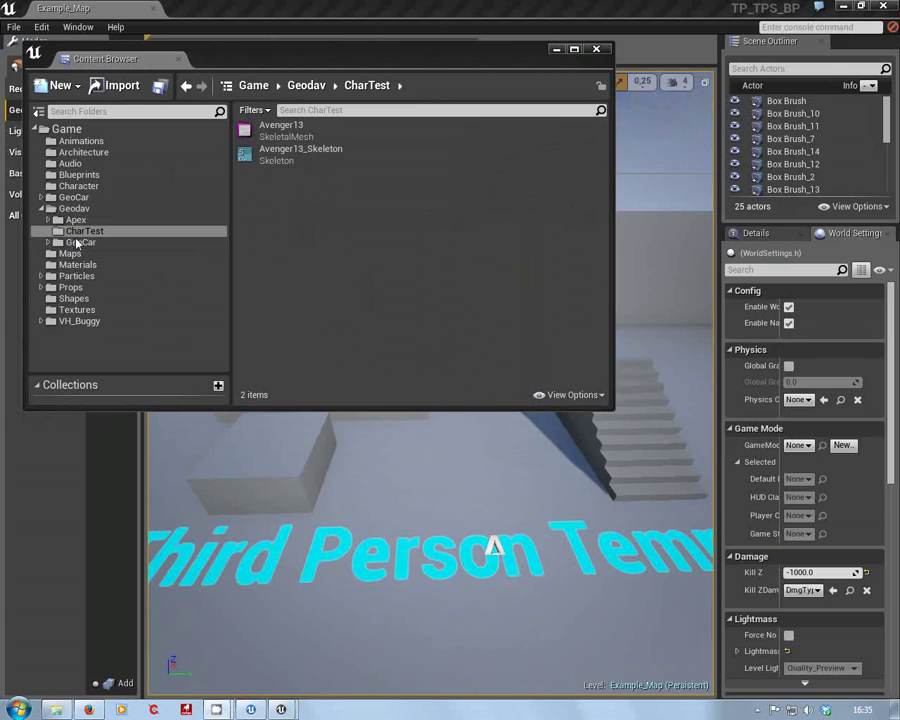
{"action": "right_click", "coordinate": [282, 202]}
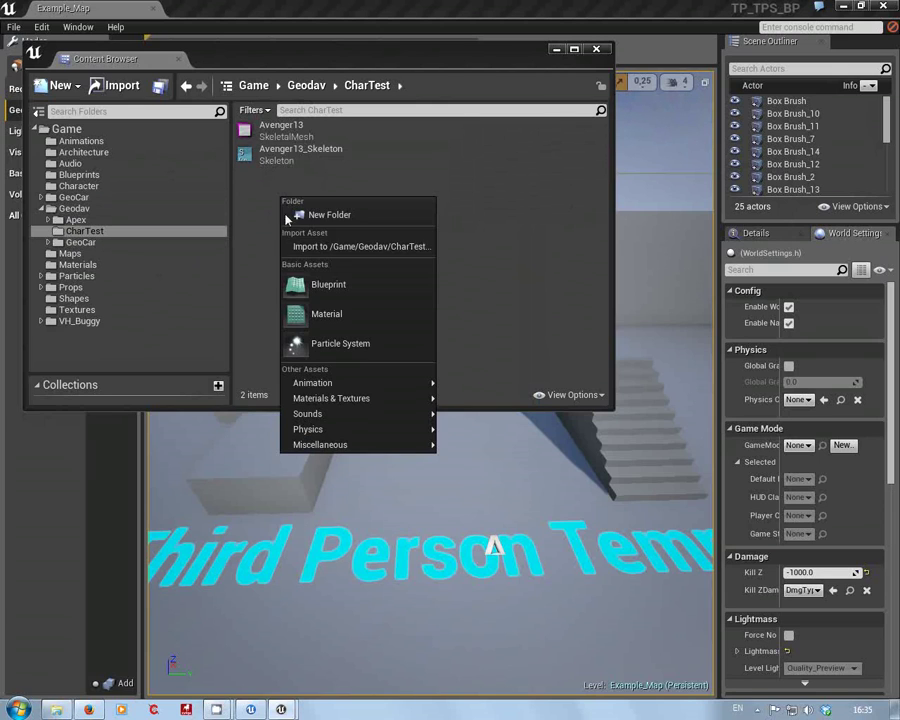
{"action": "left_click", "coordinate": [329, 250]}
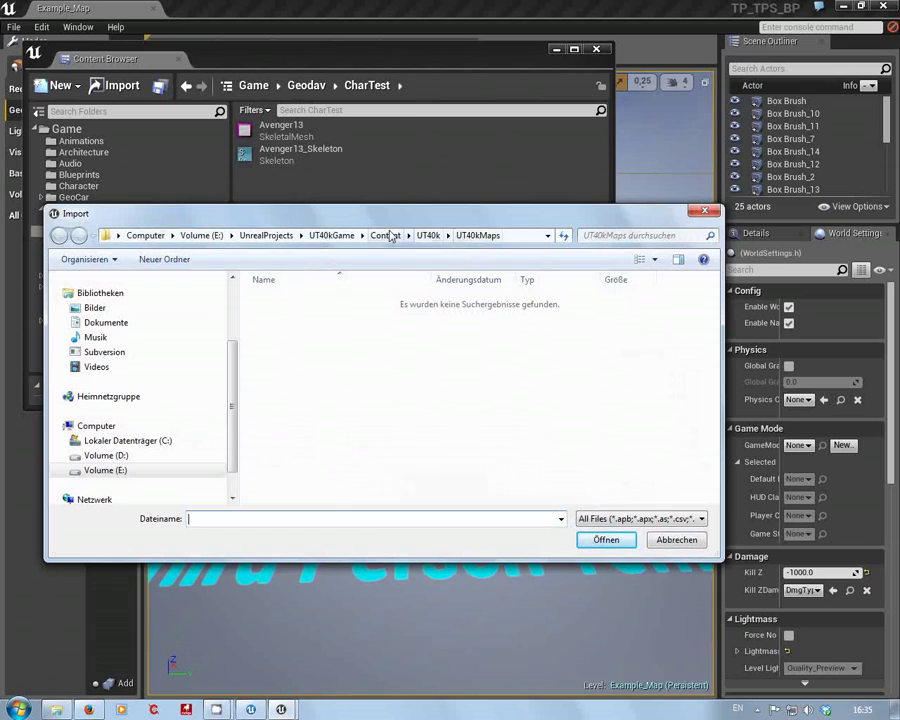
{"action": "left_click", "coordinate": [65, 456]}
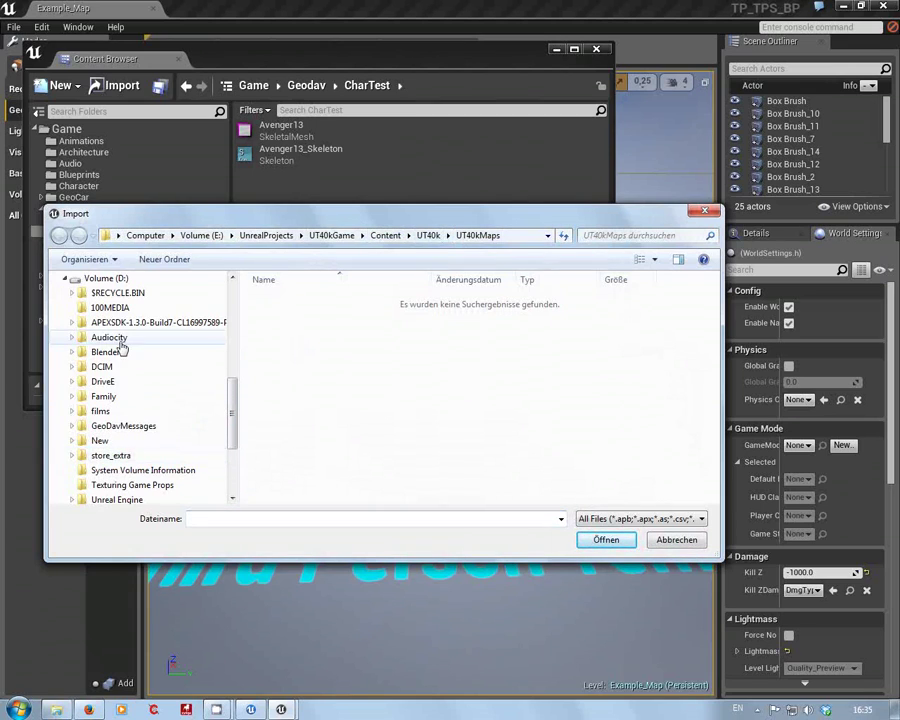
{"action": "left_click", "coordinate": [72, 352]}
{"action": "scroll", "coordinate": [136, 315], "scroll_direction": "down", "scroll_amount": 8}
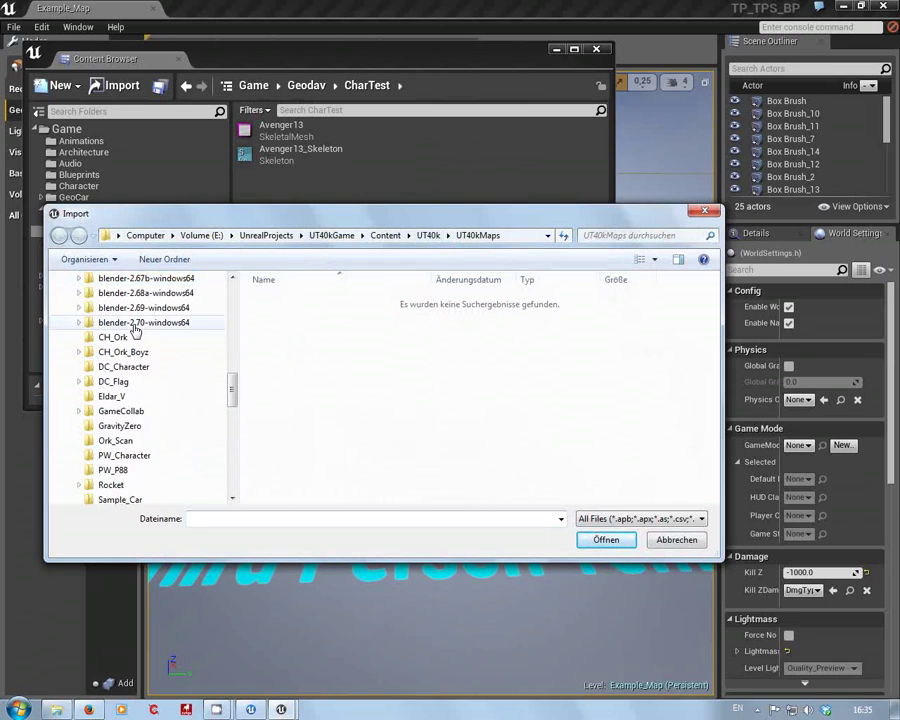
{"action": "left_click", "coordinate": [91, 370]}
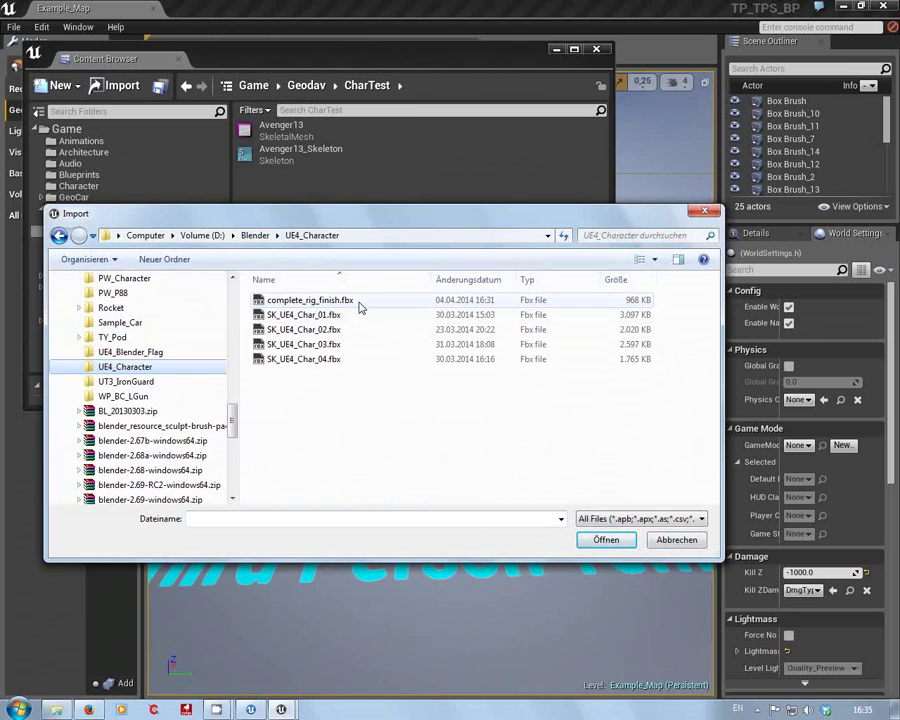
{"action": "left_click", "coordinate": [271, 301]}
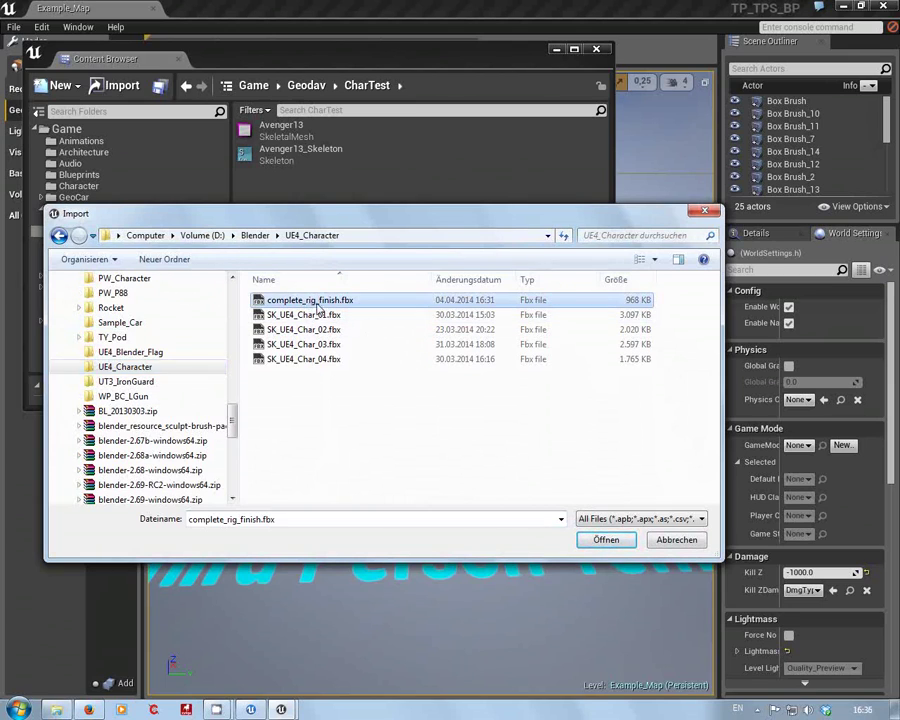
{"action": "left_click", "coordinate": [604, 541]}
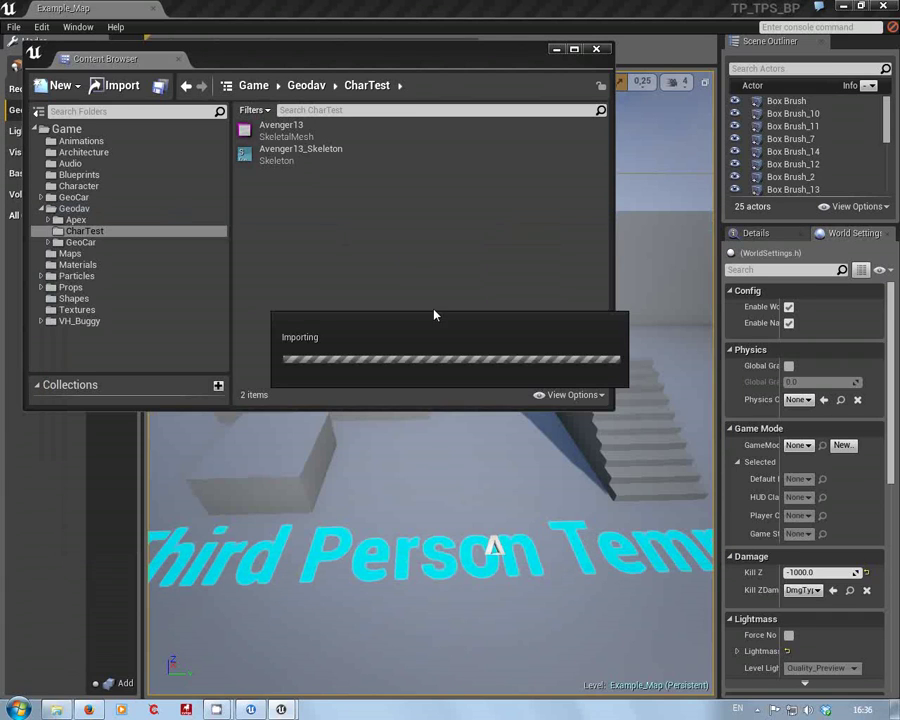
Import the FBX as a skeletal mesh with no existing skeleton selected and Use T0As Ref Pose enabled
{"action": "left_click_drag", "start_coordinate": [407, 232], "coordinate": [329, 139]}
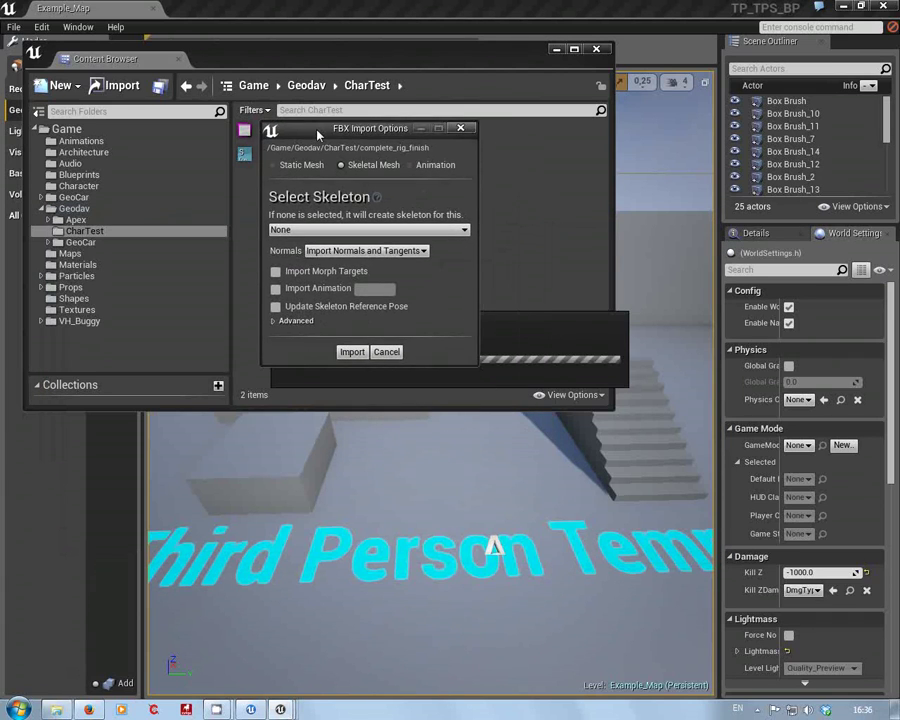
{"action": "left_click", "coordinate": [273, 322]}
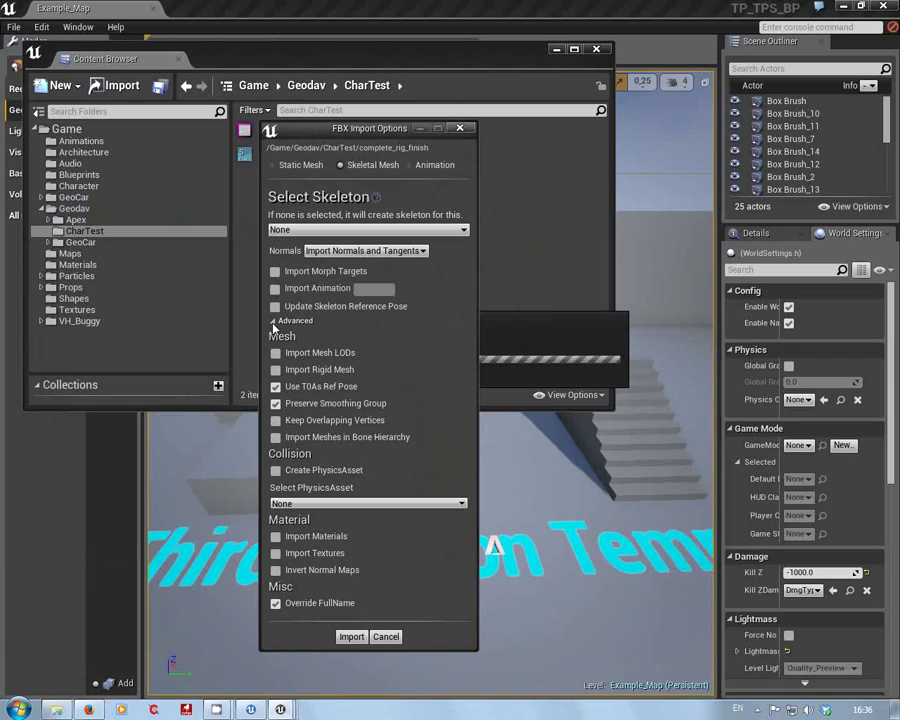
{"action": "left_click", "coordinate": [276, 386]}
{"action": "left_click", "coordinate": [277, 387]}
{"action": "left_click", "coordinate": [350, 638]}
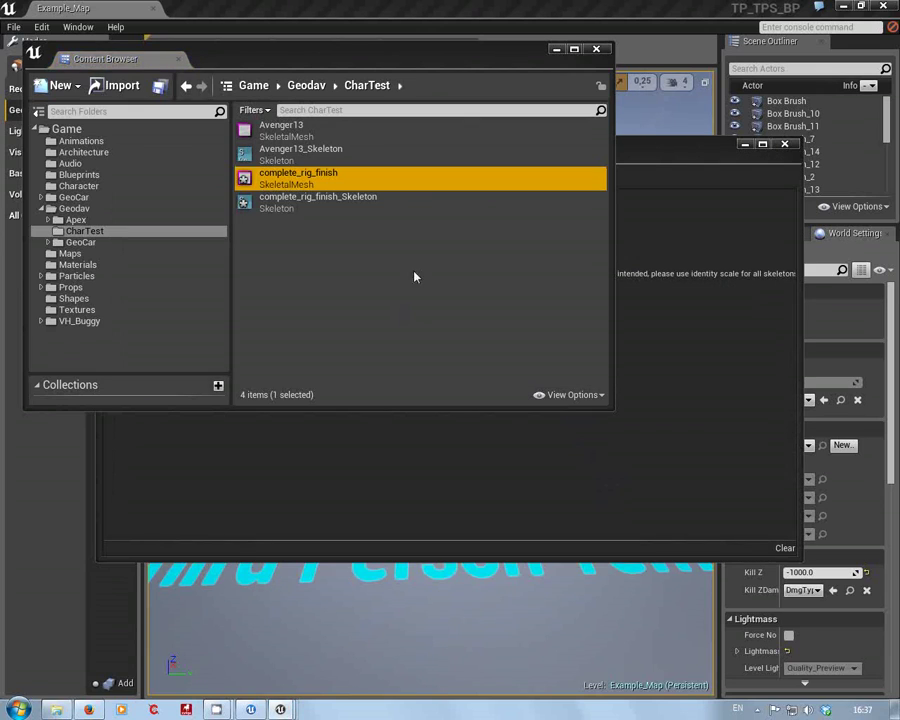
Review the FBX import messages in the Message Log and close the log
{"action": "left_click_drag", "start_coordinate": [404, 65], "coordinate": [444, 364]}
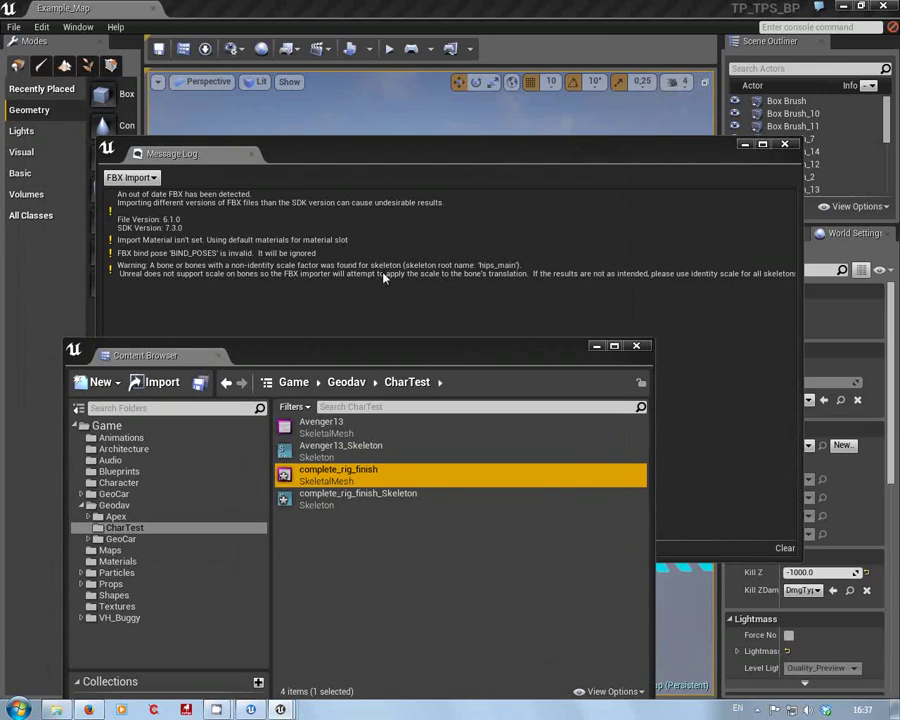
{"action": "left_click", "coordinate": [335, 160]}
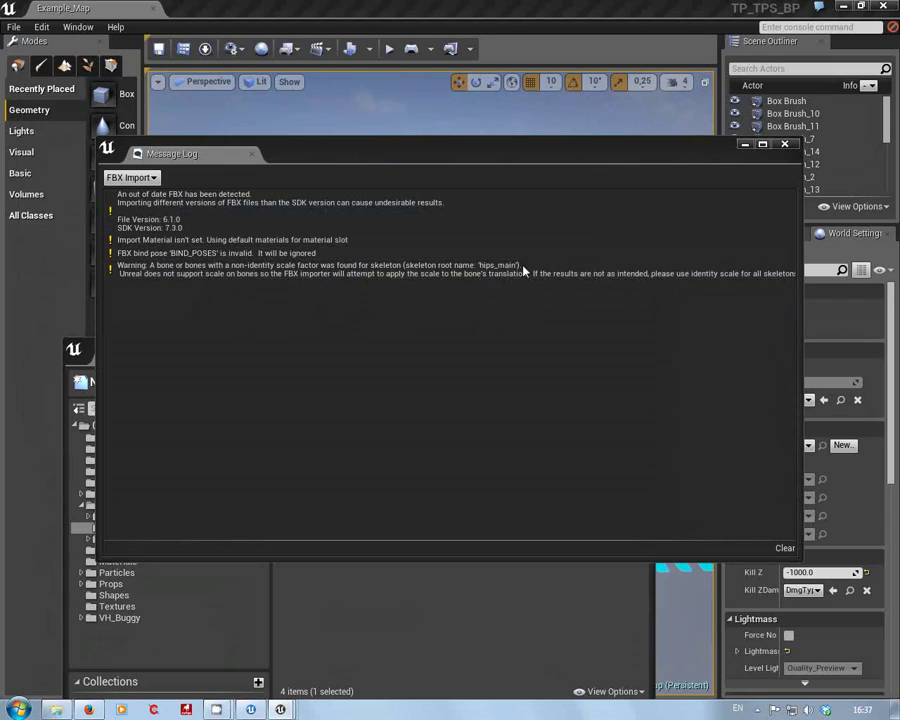
{"action": "left_click", "coordinate": [785, 146]}
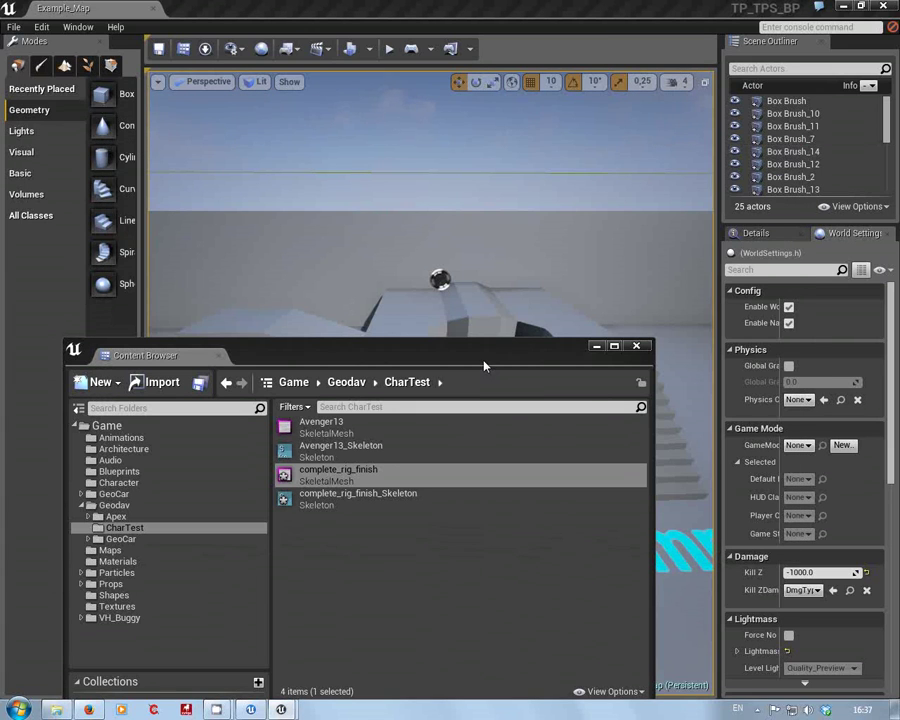
Save the newly imported complete_rig_finish skeletal mesh and its skeleton
{"action": "left_click_drag", "start_coordinate": [484, 366], "coordinate": [521, 194]}
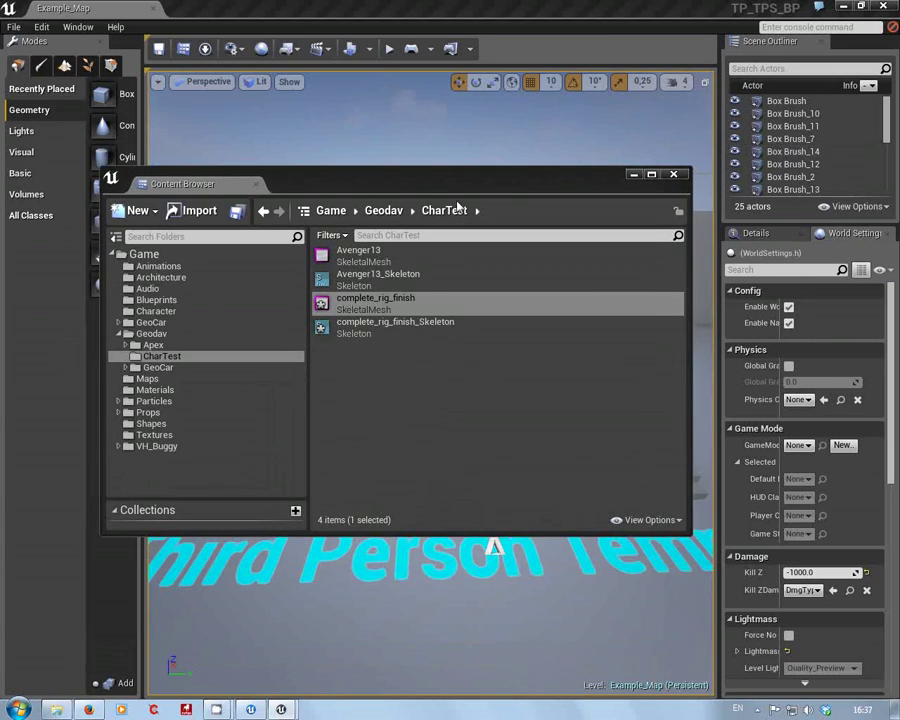
{"action": "left_click", "coordinate": [236, 214]}
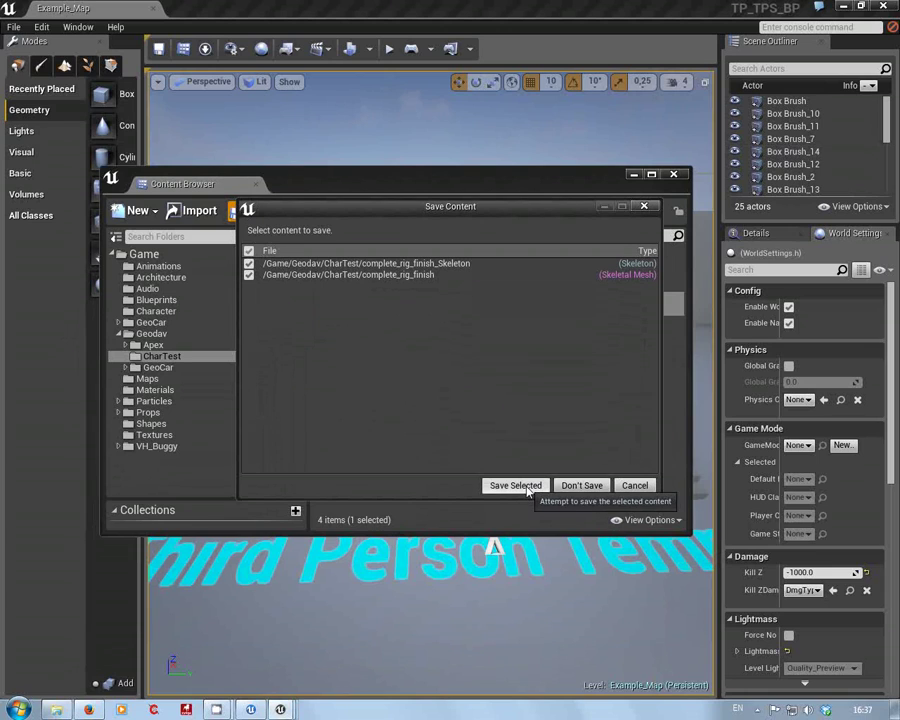
{"action": "left_click", "coordinate": [524, 486]}
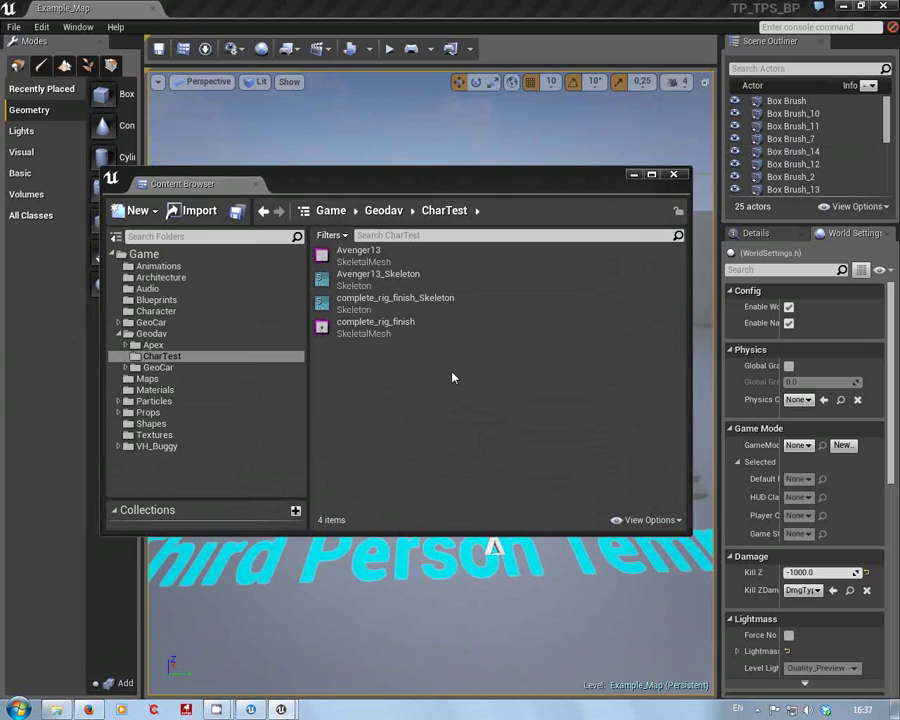
Open the complete_rig_finish skeletal mesh in its editor, select the hips_main root bone and maximize the editor window
{"action": "left_click", "coordinate": [362, 328]}
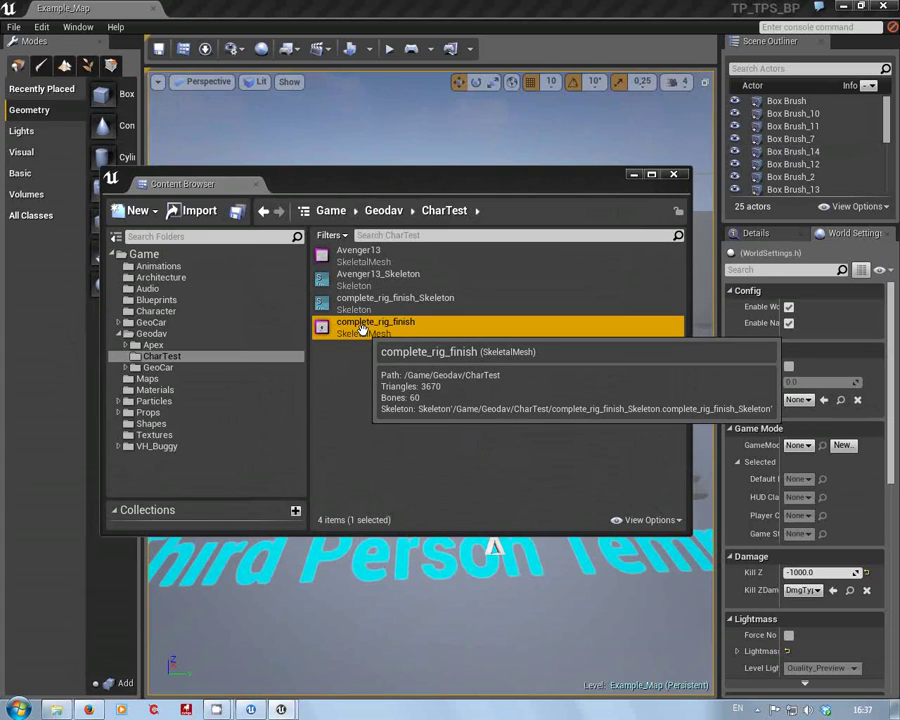
{"action": "double_click", "coordinate": [365, 334]}
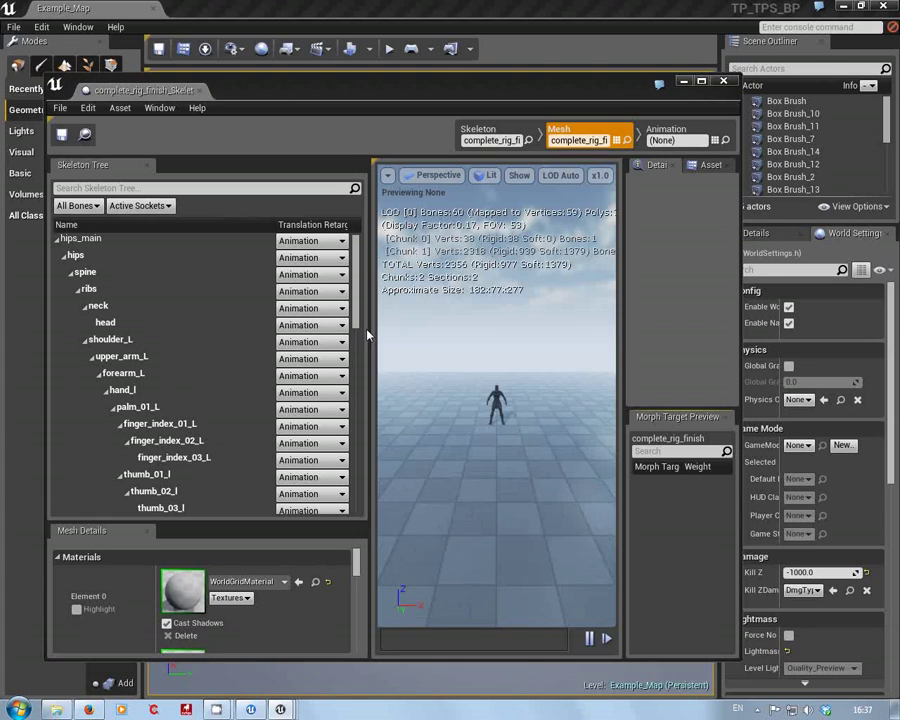
{"action": "left_click_drag", "start_coordinate": [478, 424], "coordinate": [533, 543]}
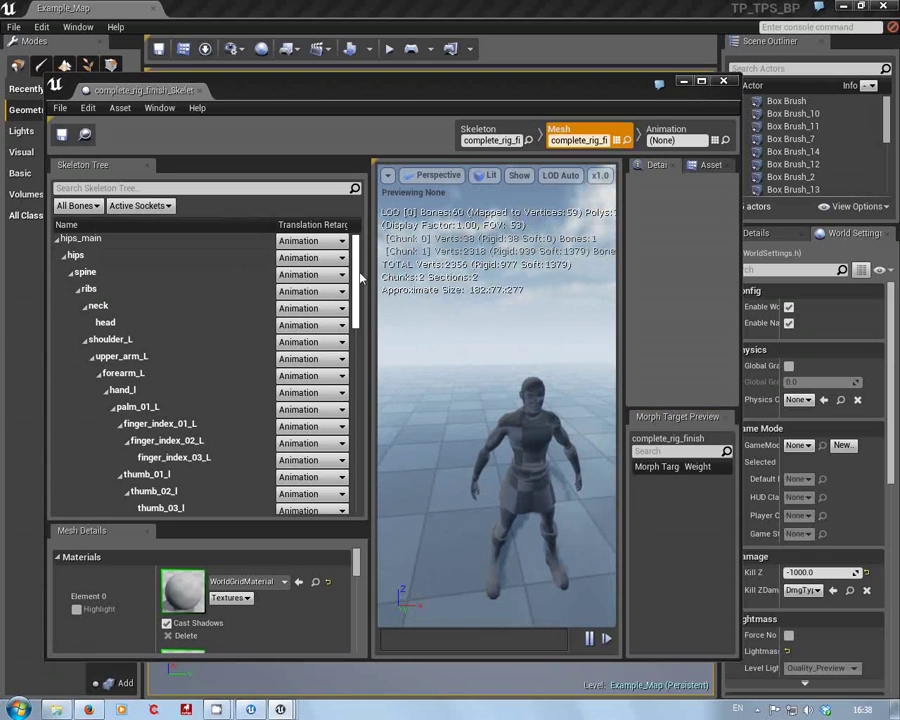
{"action": "left_click", "coordinate": [102, 239]}
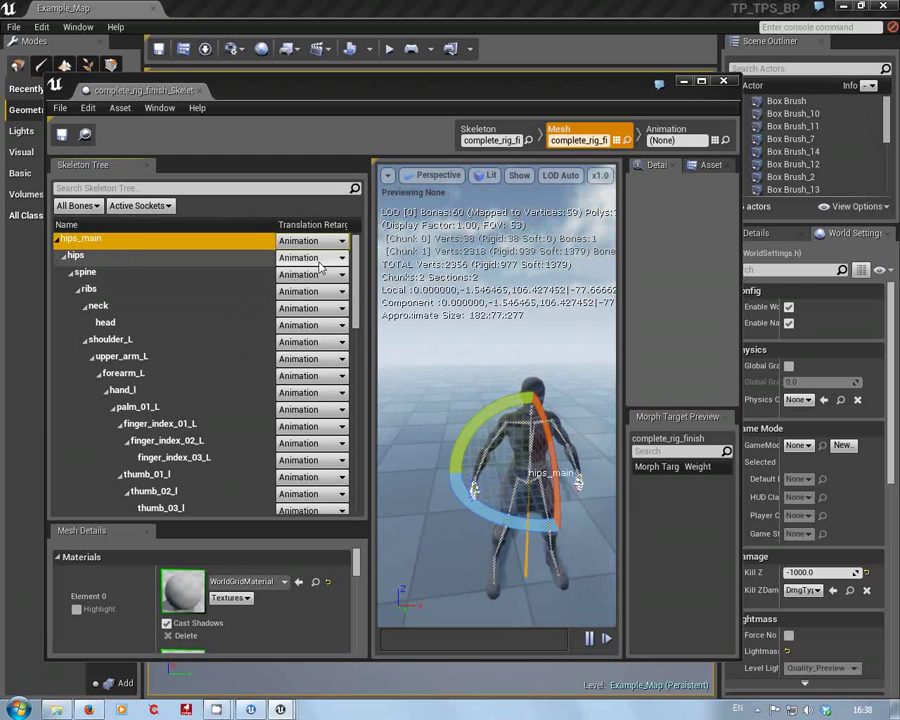
{"action": "mouse_move", "coordinate": [356, 270]}
{"action": "left_mouse_down"}
{"action": "mouse_move", "coordinate": [362, 485]}
{"action": "mouse_move", "coordinate": [363, 278]}
{"action": "left_mouse_up"}
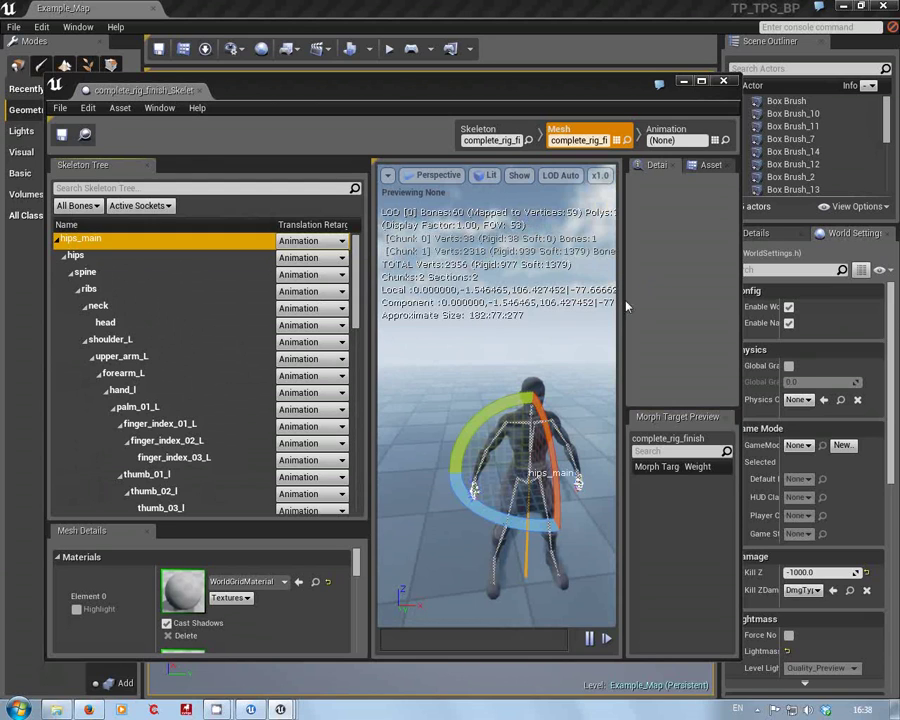
{"action": "left_click", "coordinate": [701, 81]}
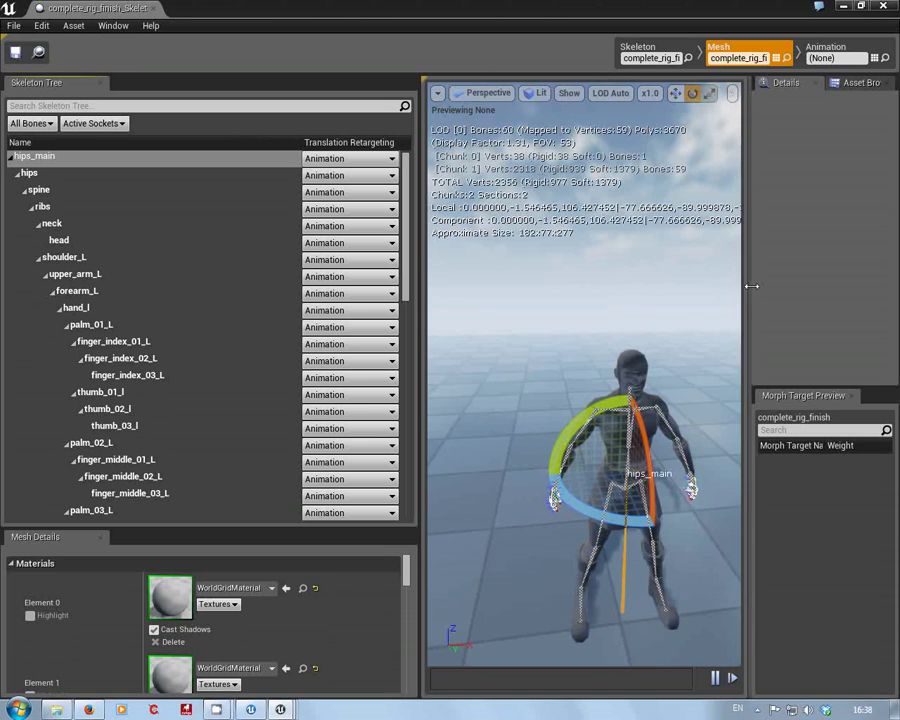
Examine the character's preview size, orientation and full bone hierarchy from hips_main down to the toes, and close the mesh editor
{"action": "left_click_drag", "start_coordinate": [751, 286], "coordinate": [764, 284]}
{"action": "scroll", "coordinate": [806, 278], "scroll_direction": "up", "scroll_amount": 2}
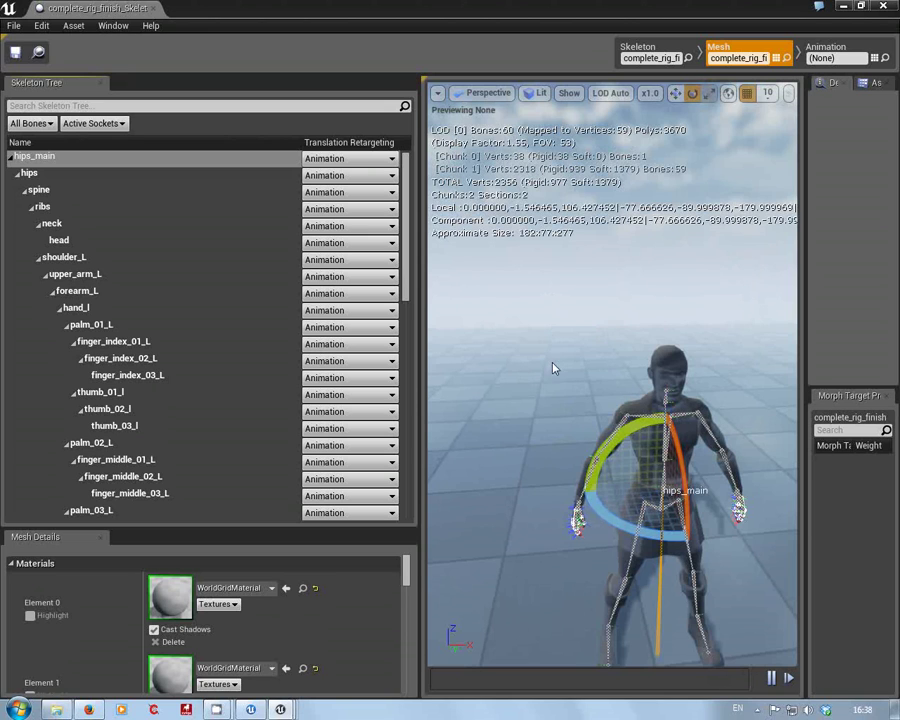
{"action": "left_click_drag", "start_coordinate": [557, 412], "coordinate": [545, 378]}
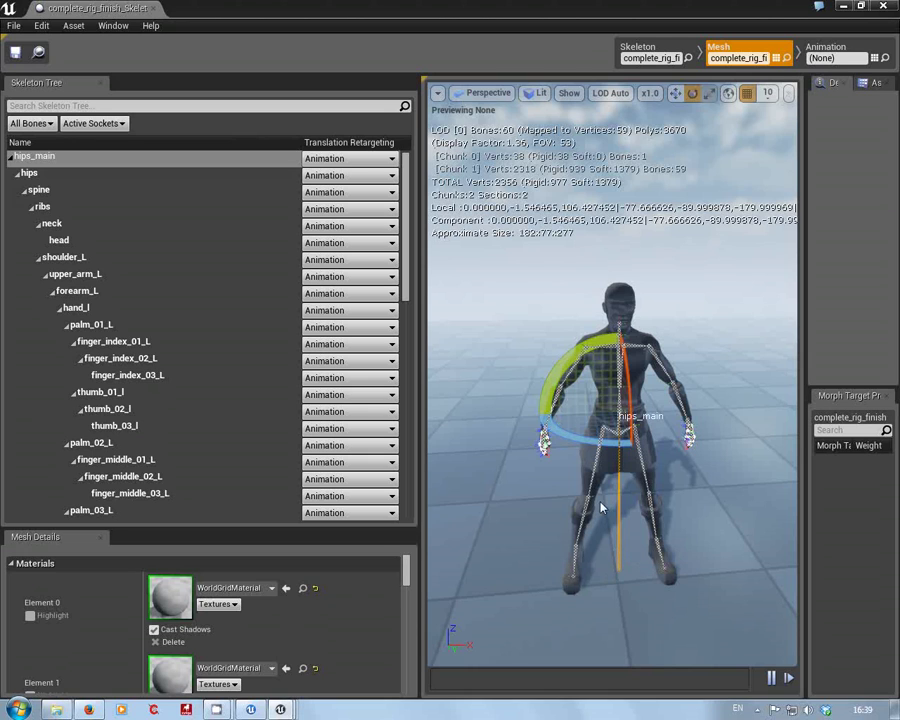
{"action": "scroll", "coordinate": [569, 505], "scroll_direction": "down", "scroll_amount": 2}
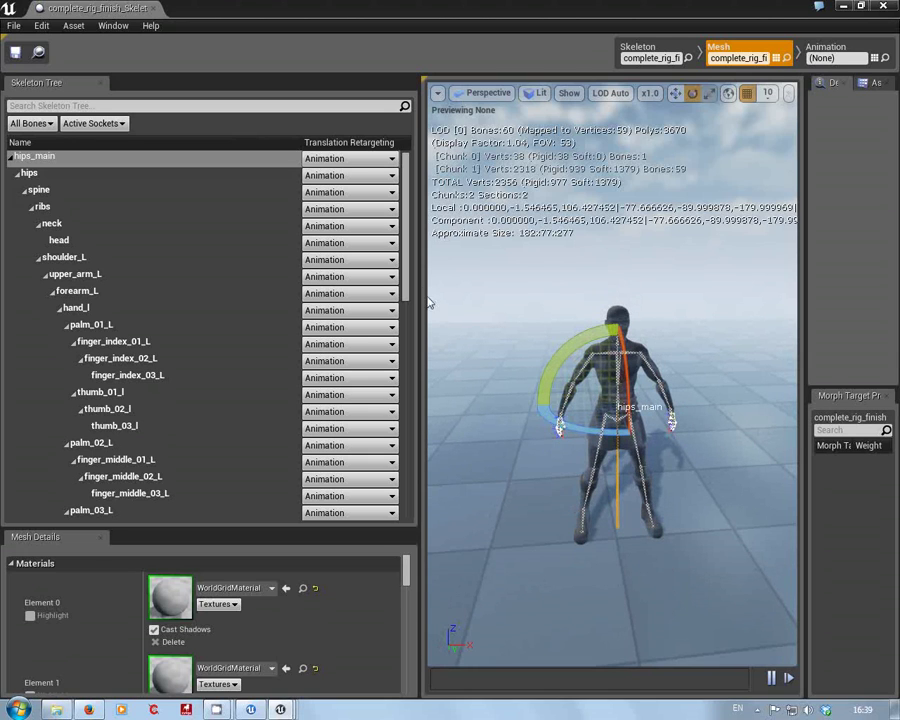
{"action": "left_click_drag", "start_coordinate": [407, 274], "coordinate": [412, 496]}
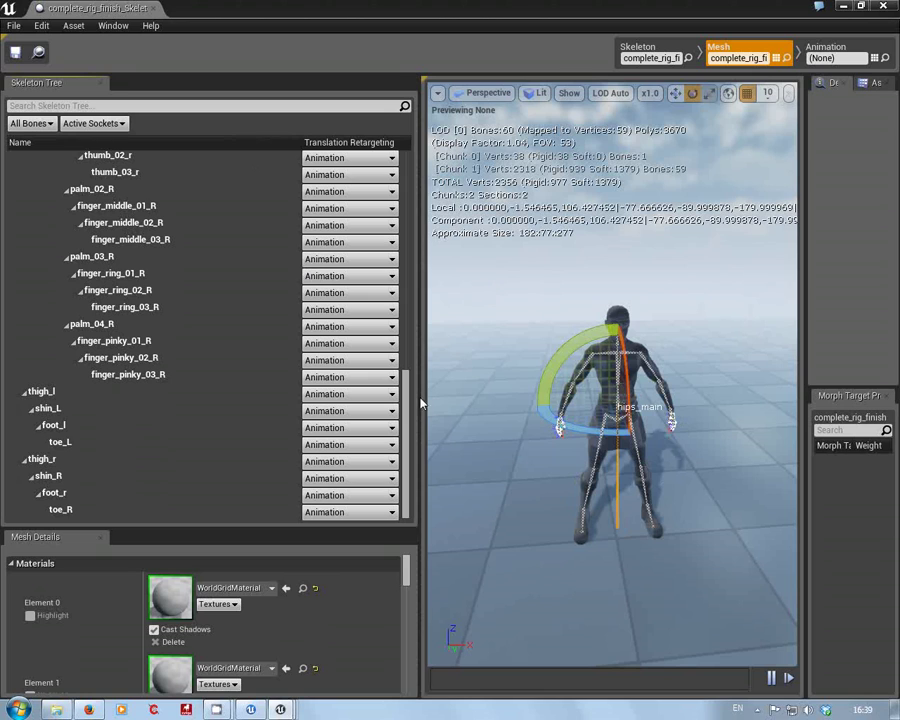
{"action": "left_click_drag", "start_coordinate": [410, 413], "coordinate": [408, 195]}
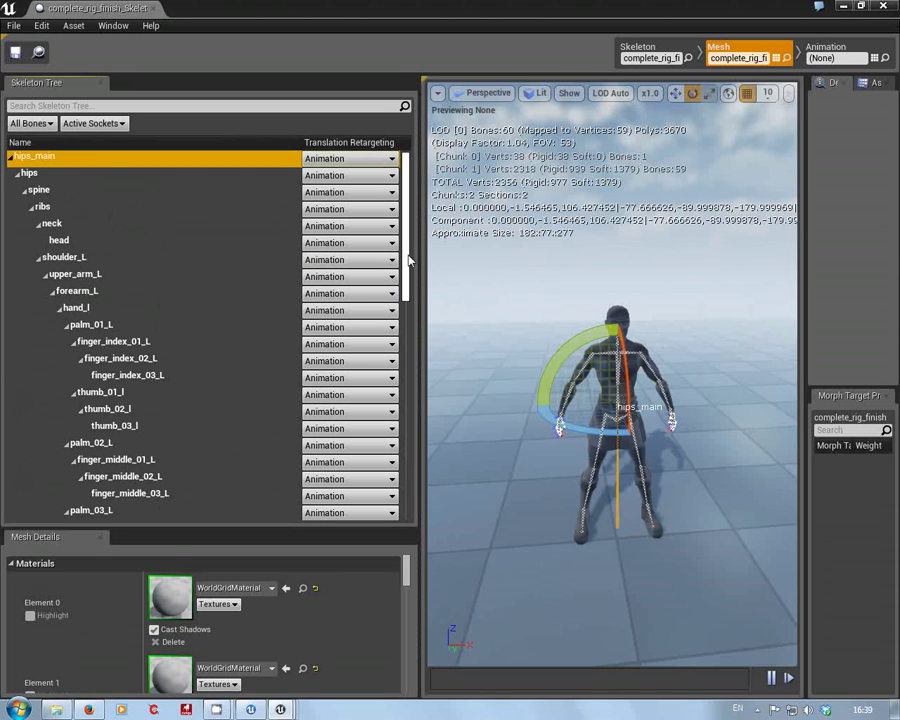
{"action": "left_click_drag", "start_coordinate": [406, 260], "coordinate": [425, 497]}
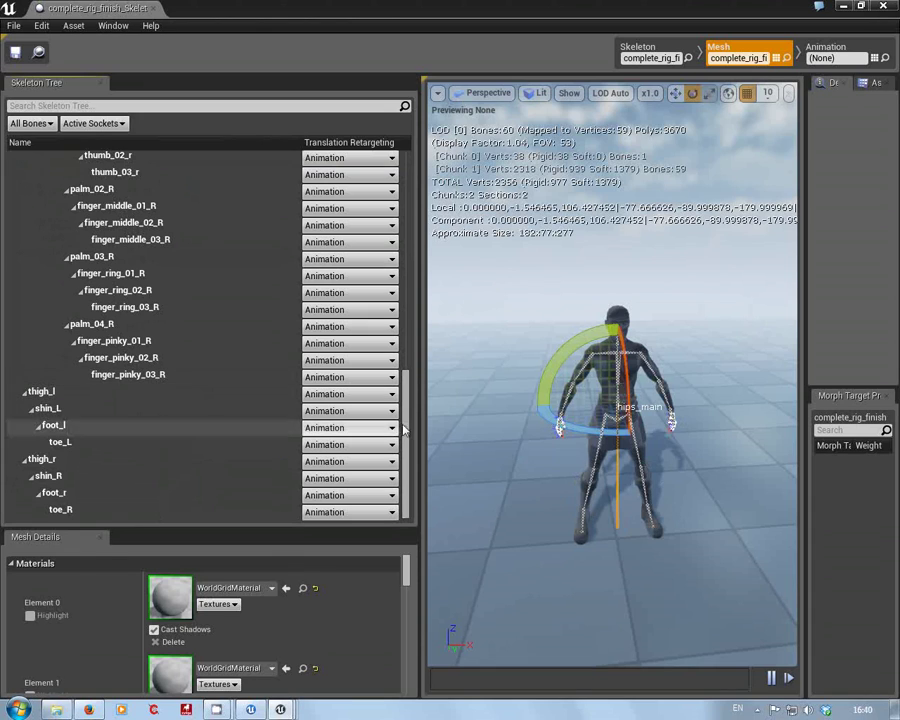
{"action": "left_click_drag", "start_coordinate": [408, 398], "coordinate": [413, 175]}
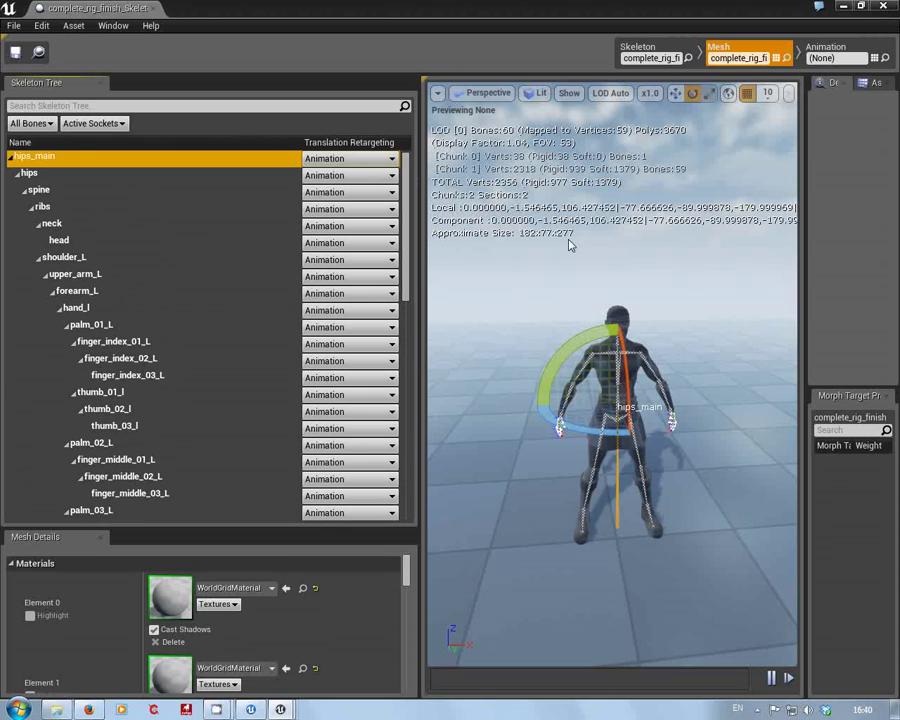
{"action": "left_click_drag", "start_coordinate": [600, 450], "coordinate": [600, 495]}
{"action": "left_click_drag", "start_coordinate": [502, 400], "coordinate": [502, 358]}
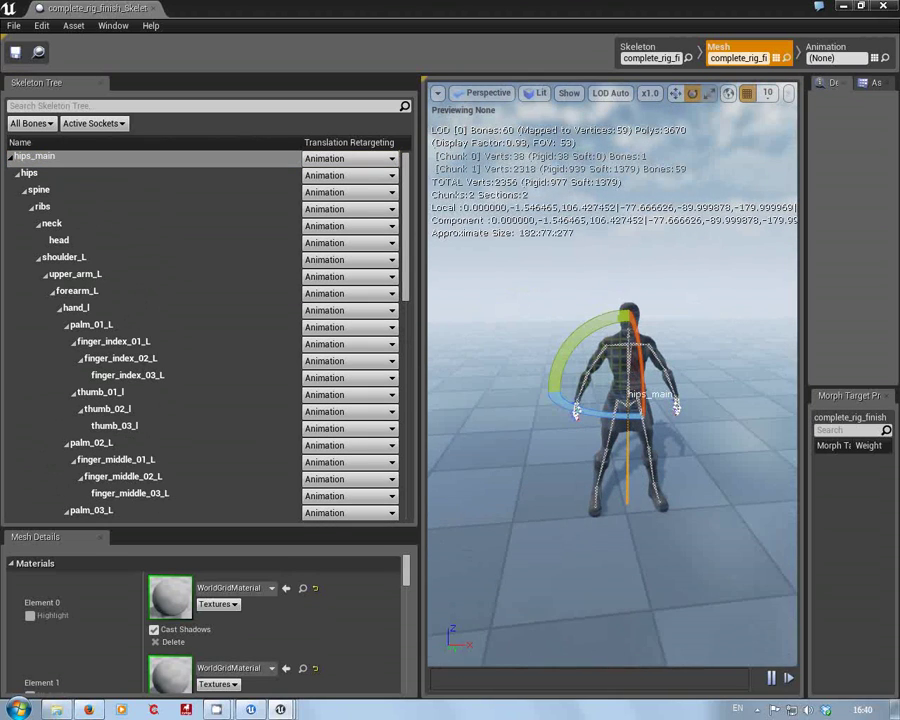
{"action": "left_click", "coordinate": [882, 6]}
Place the complete_rig_finish skeletal mesh in the level on the floor at the word "Third" of the Third Person Template lettering
{"action": "left_click_drag", "start_coordinate": [457, 179], "coordinate": [392, 67]}
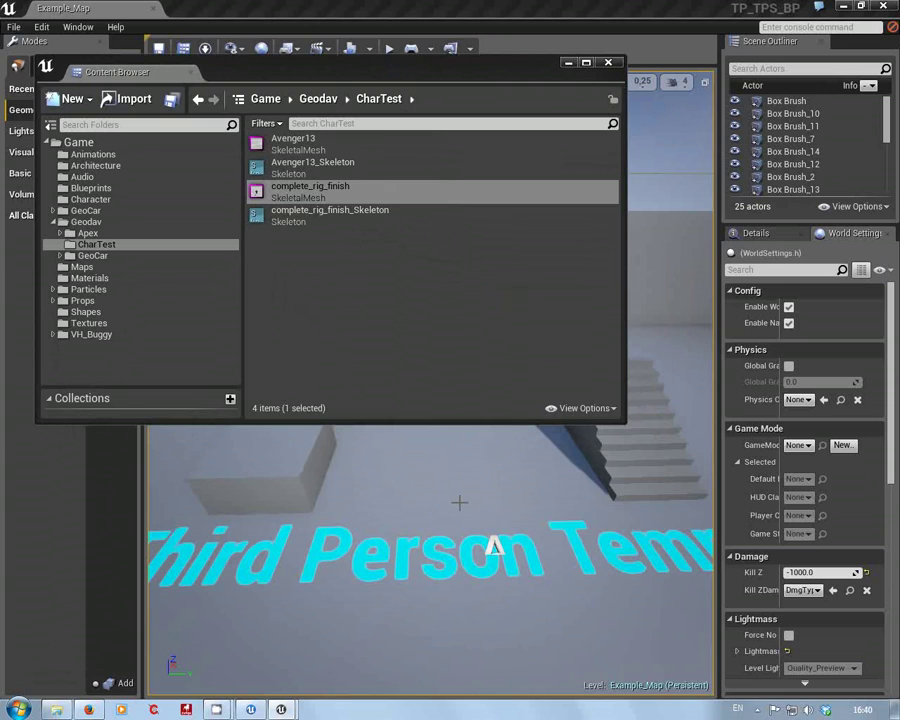
{"action": "right_click_drag", "start_coordinate": [460, 505], "coordinate": [460, 440]}
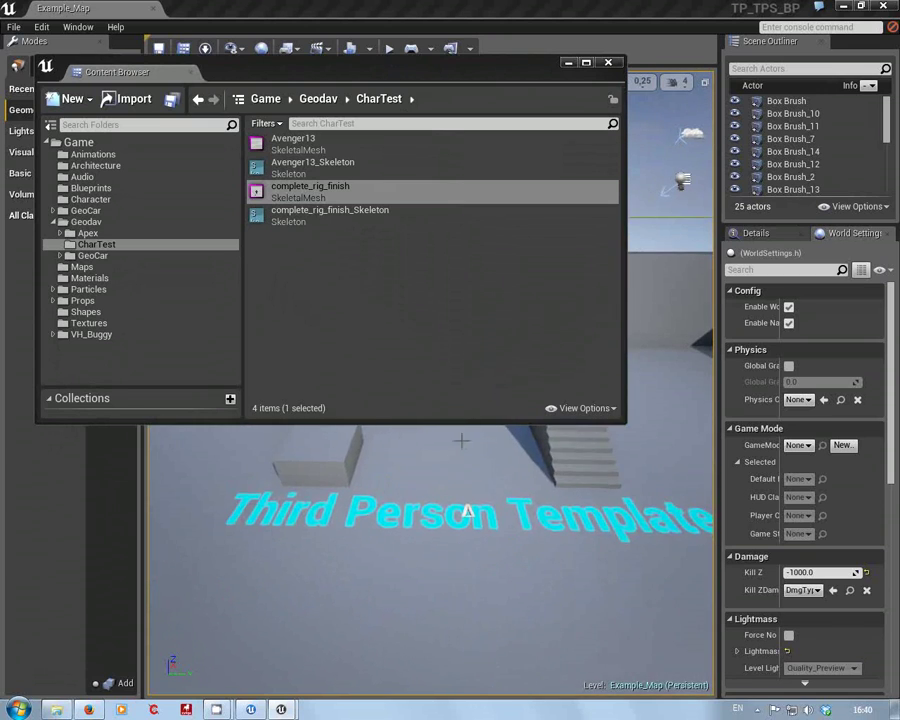
{"action": "left_click_drag", "start_coordinate": [292, 193], "coordinate": [462, 495]}
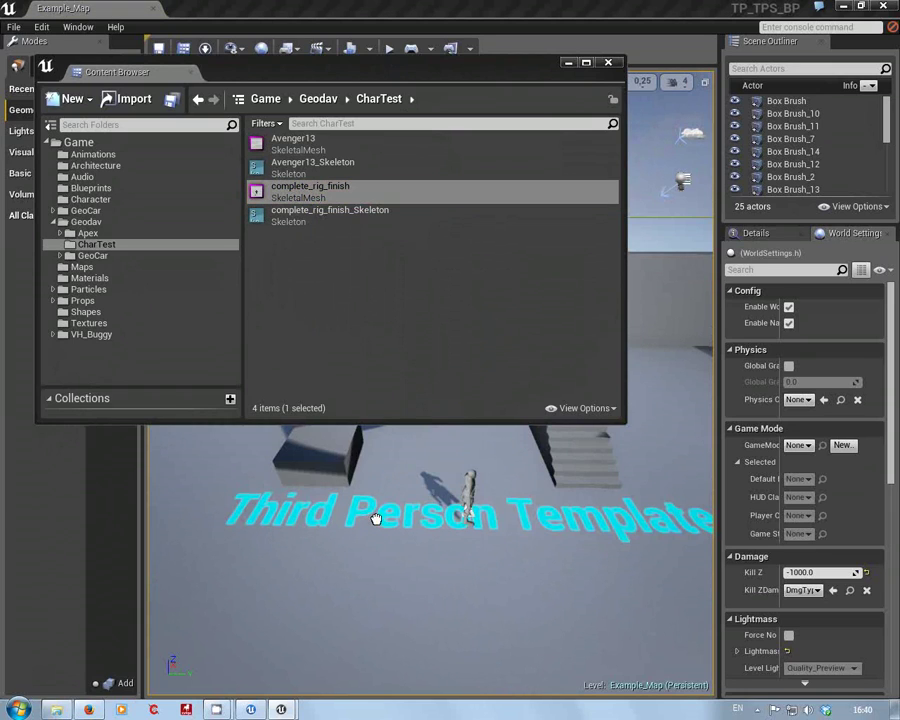
{"action": "left_click_drag", "start_coordinate": [505, 515], "coordinate": [368, 519]}
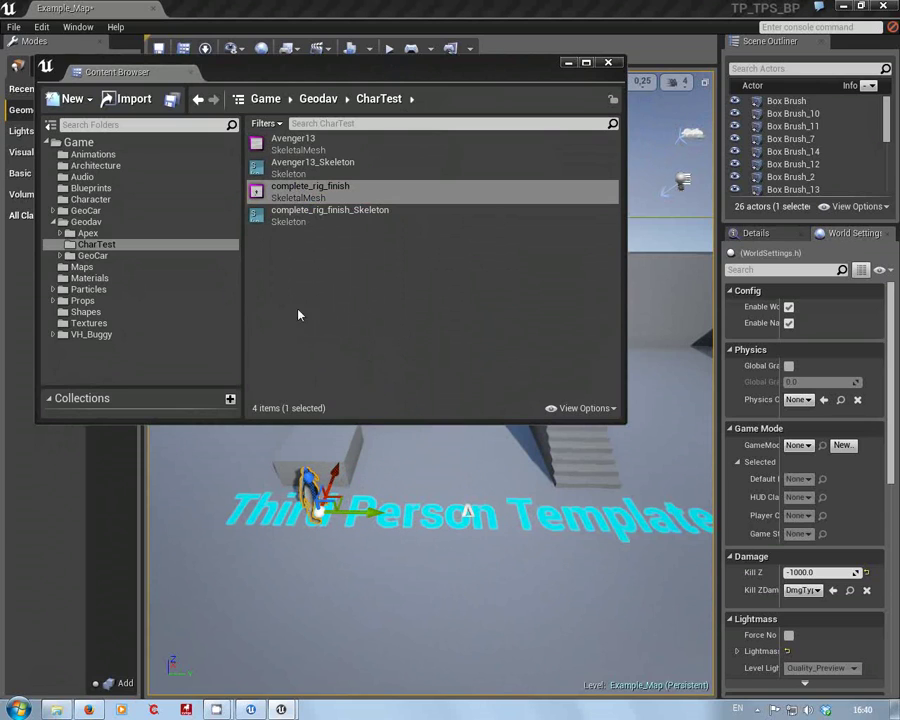
Place the HeroTPP skeletal mesh from the Character folder on the floor beside the complete_rig_finish character, and close the Content Browser
{"action": "left_click", "coordinate": [72, 200]}
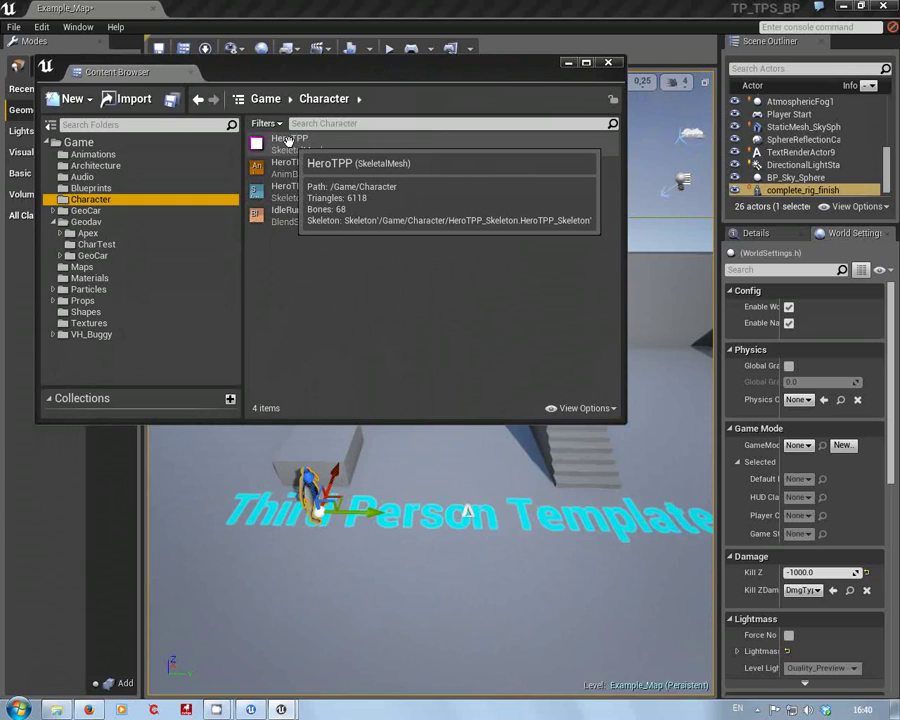
{"action": "left_click", "coordinate": [287, 140]}
{"action": "left_click_drag", "start_coordinate": [287, 140], "coordinate": [465, 472]}
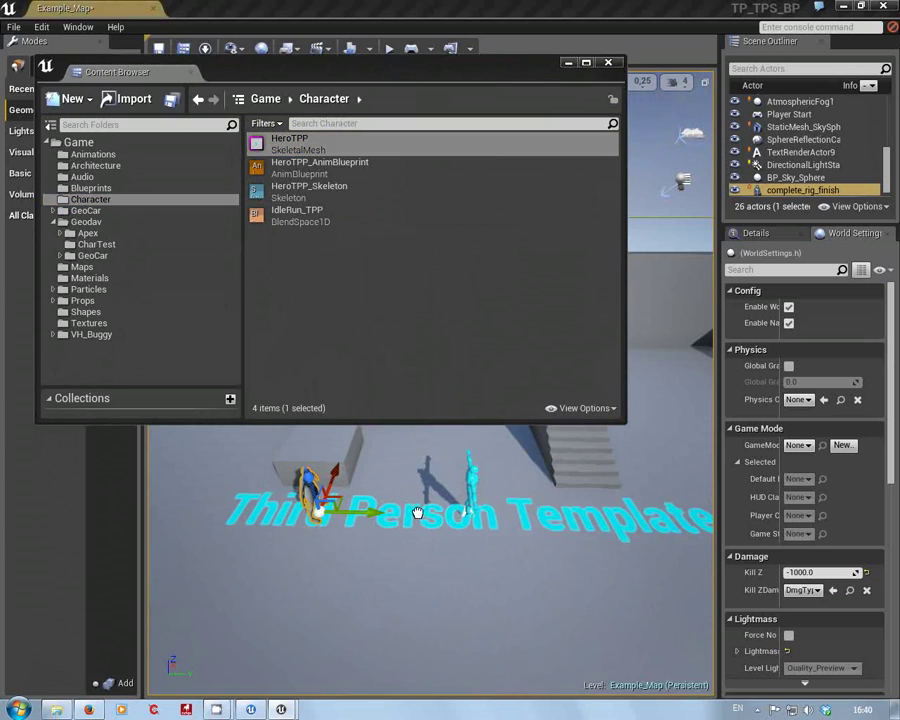
{"action": "left_click_drag", "start_coordinate": [413, 518], "coordinate": [329, 567]}
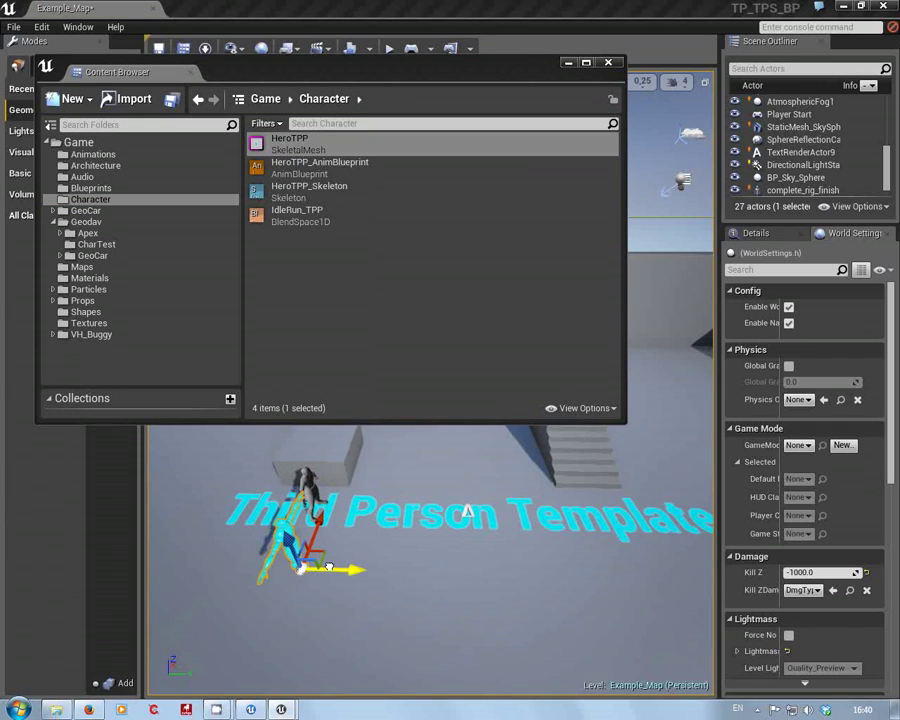
{"action": "left_click", "coordinate": [607, 62]}
Compare the size of the HeroTPP and complete_rig_finish characters side by side from the front, and select complete_rig_finish
{"action": "right_click_drag", "start_coordinate": [430, 400], "coordinate": [436, 438]}
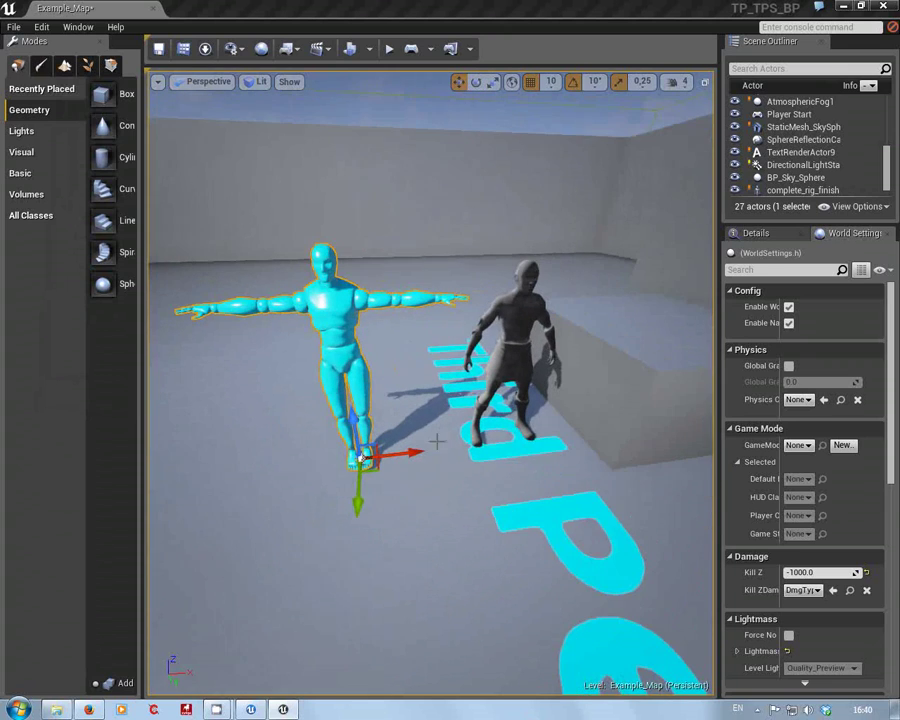
{"action": "right_click_drag", "start_coordinate": [325, 310], "coordinate": [300, 312]}
{"action": "right_click_drag", "start_coordinate": [457, 441], "coordinate": [457, 430]}
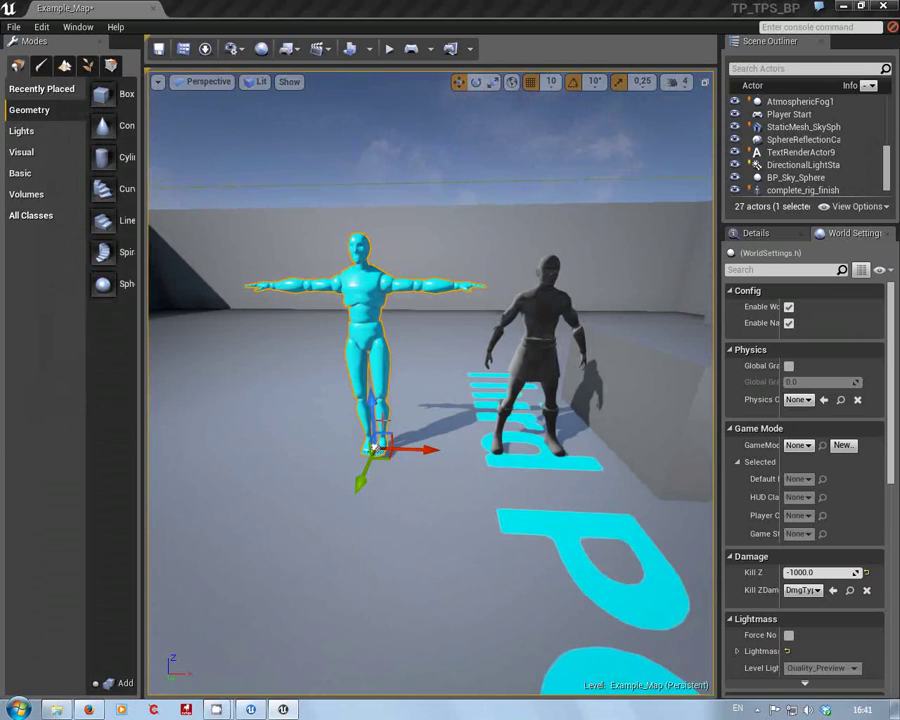
{"action": "left_click", "coordinate": [538, 320]}
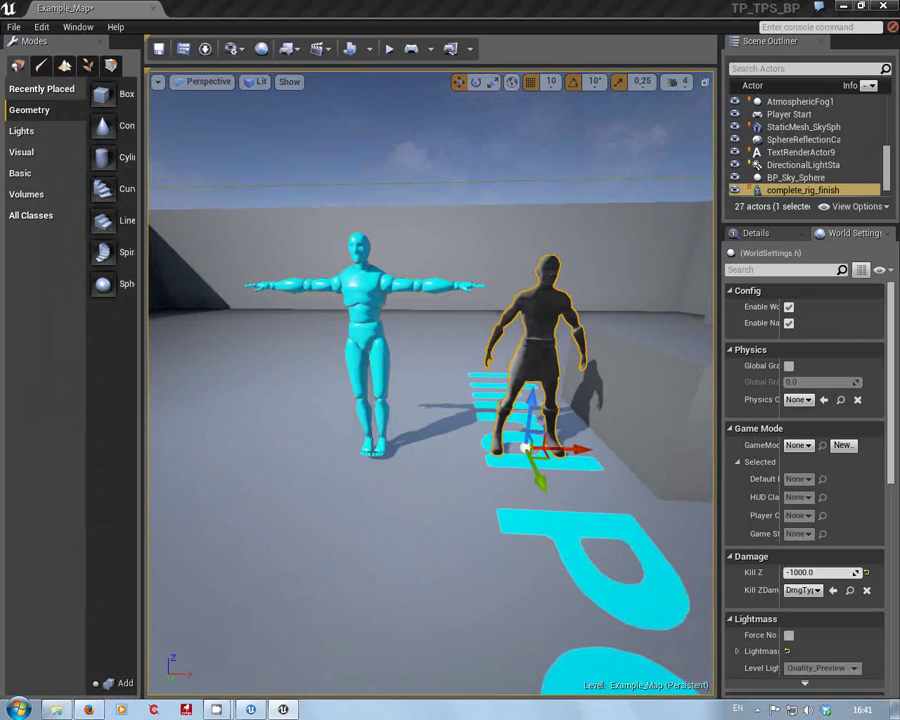